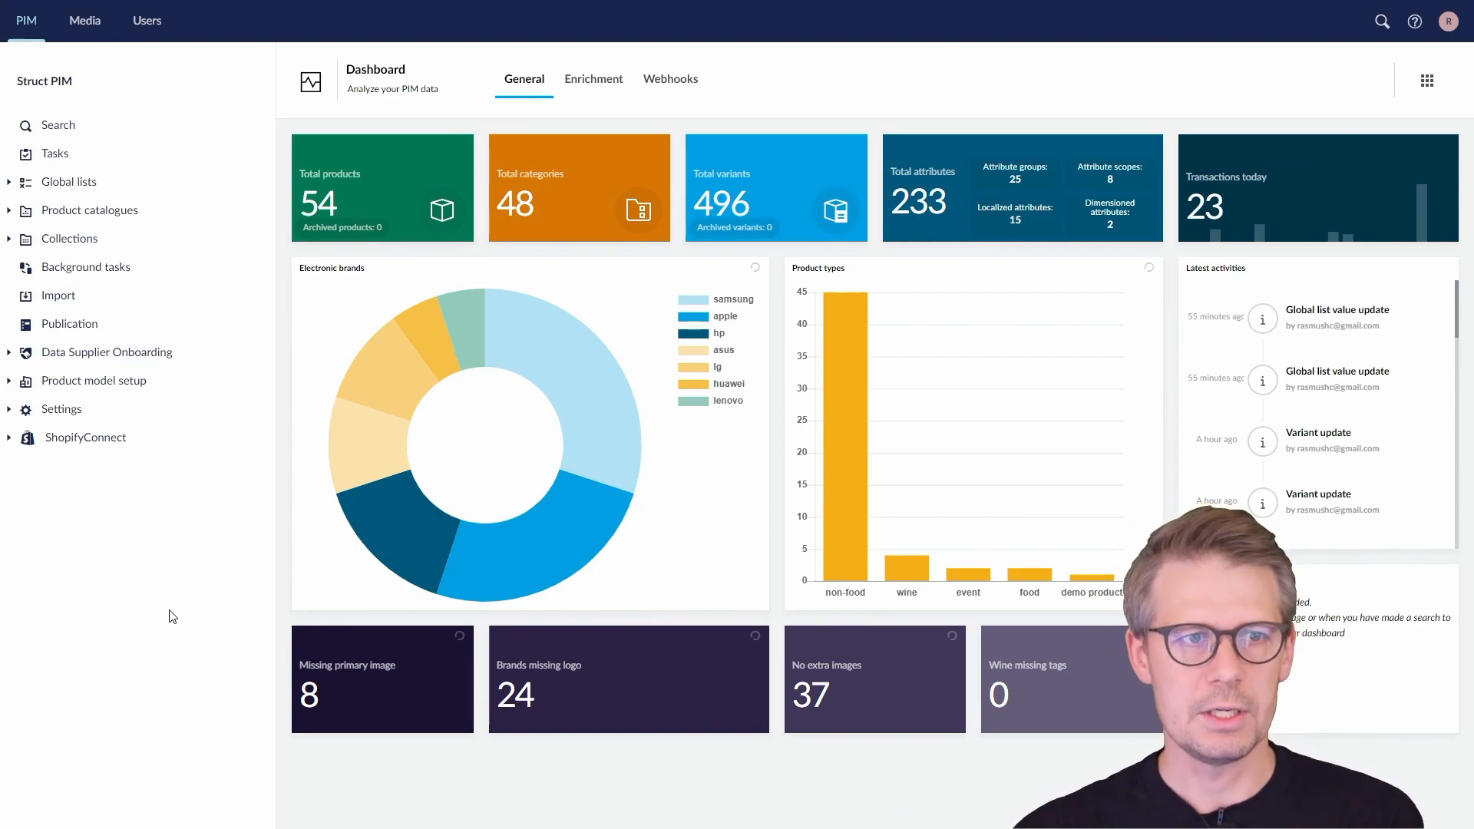
Open the PIM item search and examine the operators described in its Searching help section
left_click(94, 136)
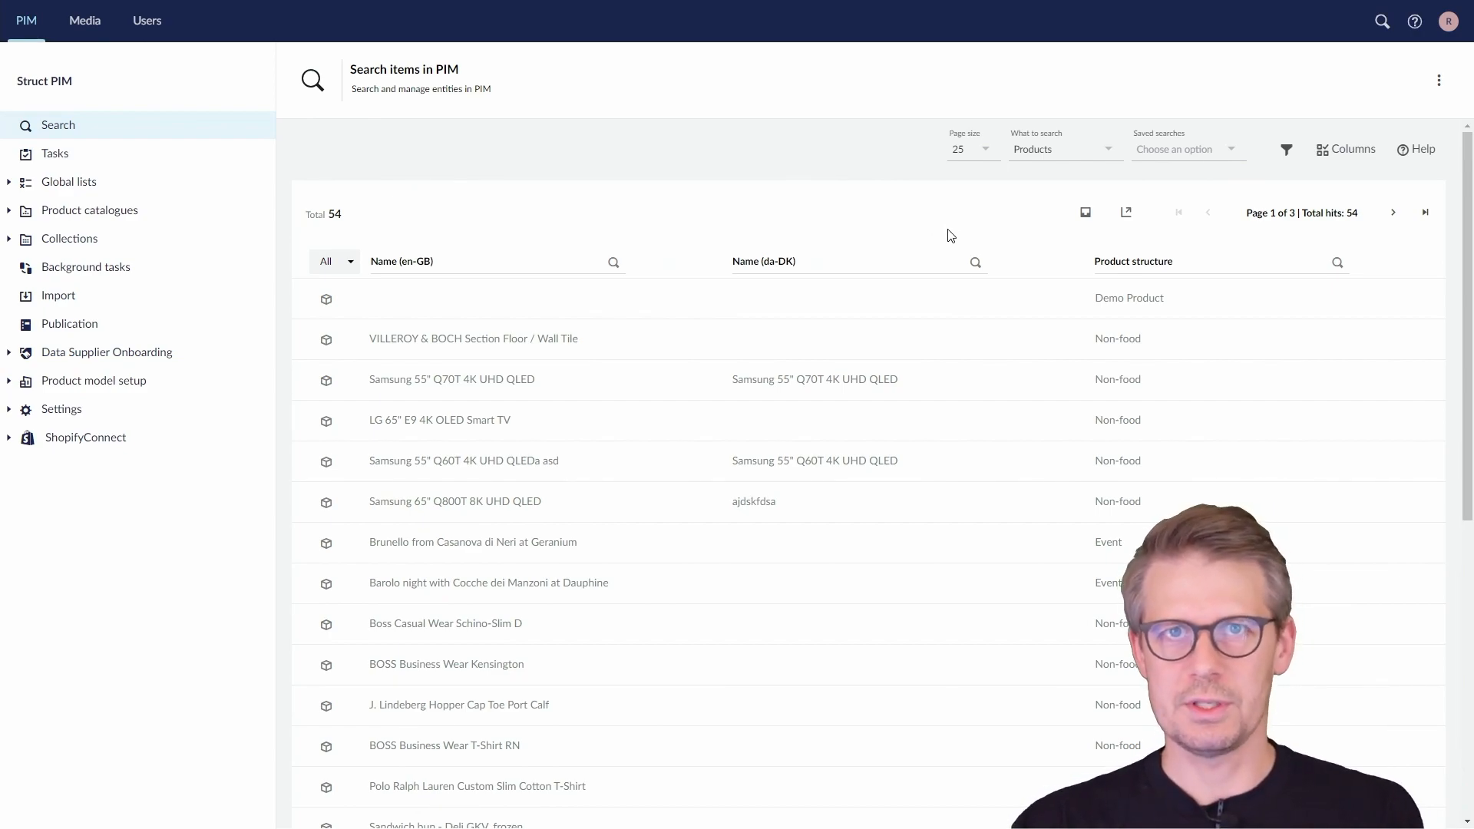
left_click(1417, 151)
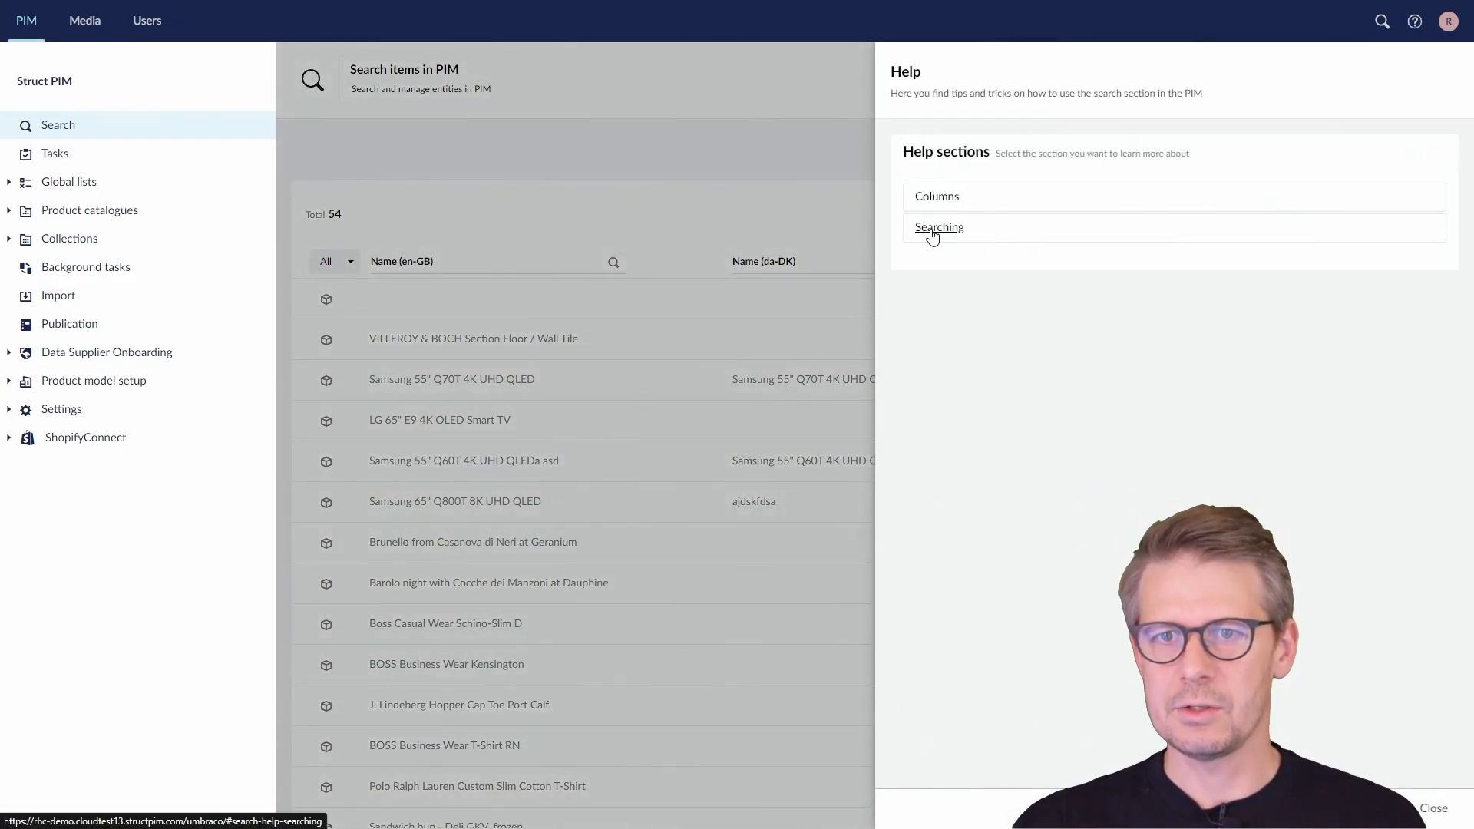
left_click(933, 230)
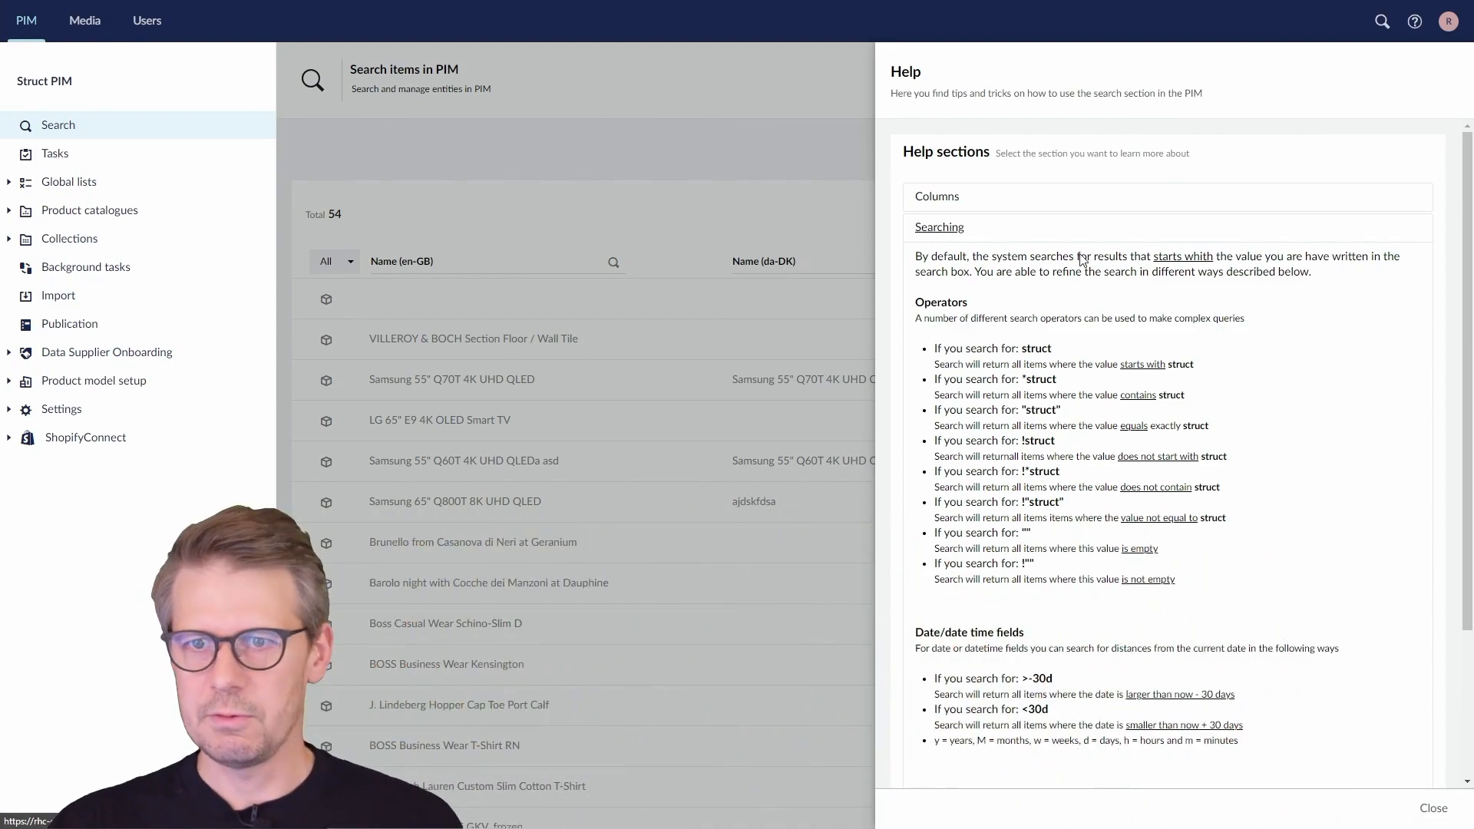
left_click_drag(1078, 574, 940, 344)
left_click(941, 345)
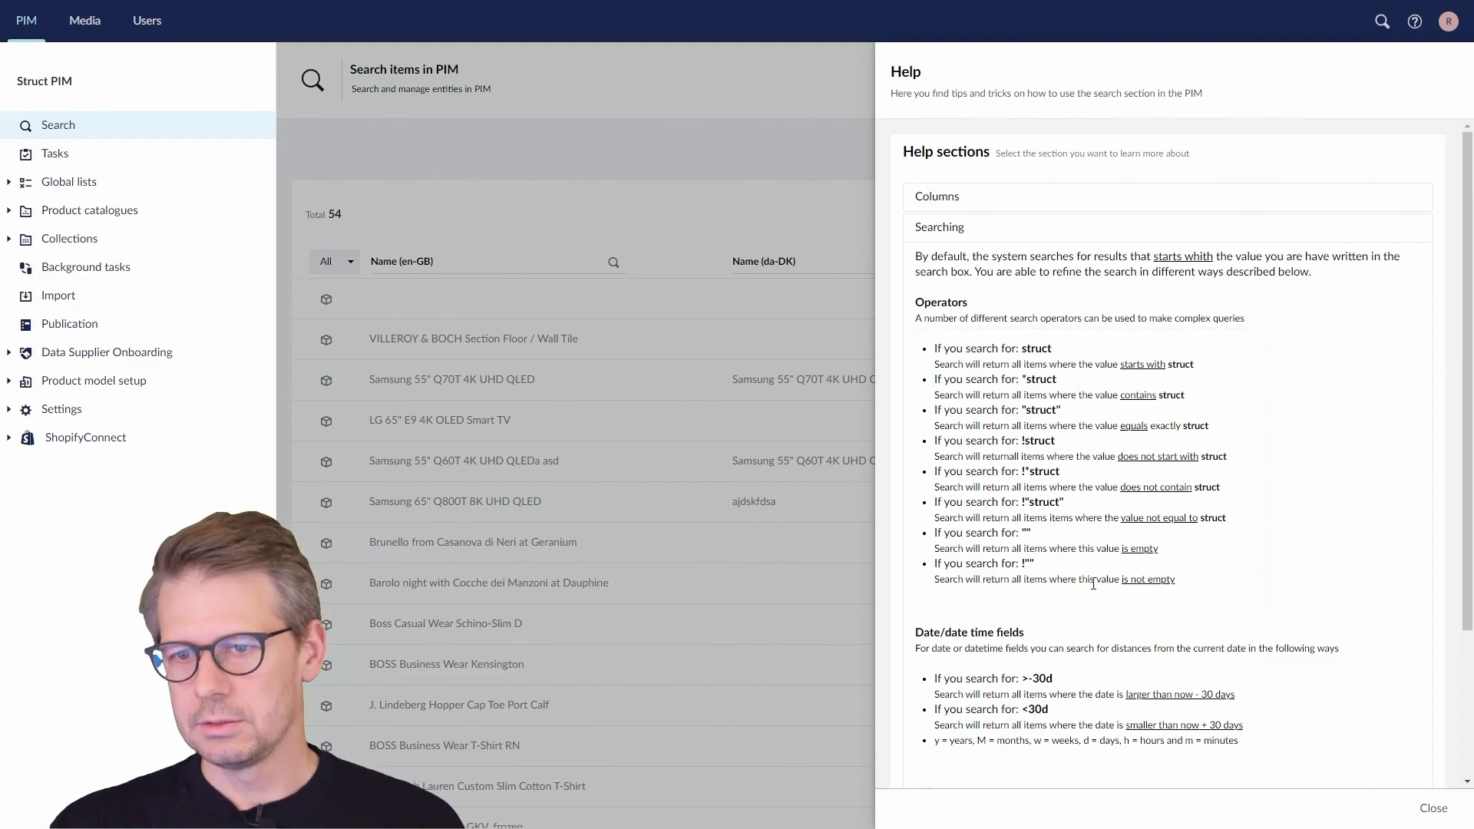
Read the help on date fields and on combining queries with AND and OR in one field, and close the help
scroll(1040, 540, "down", 2)
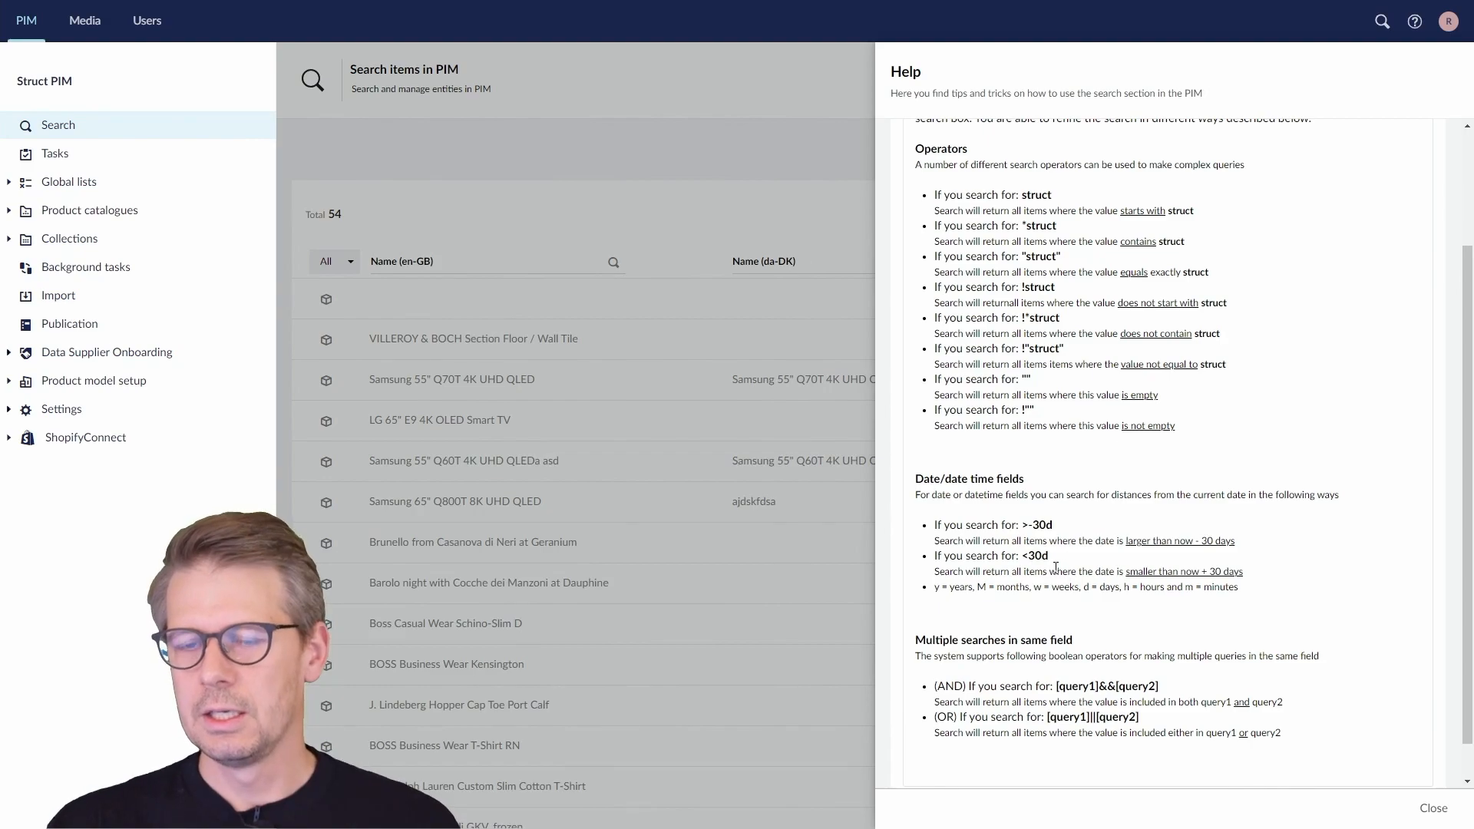
scroll(1058, 572, "down", 1)
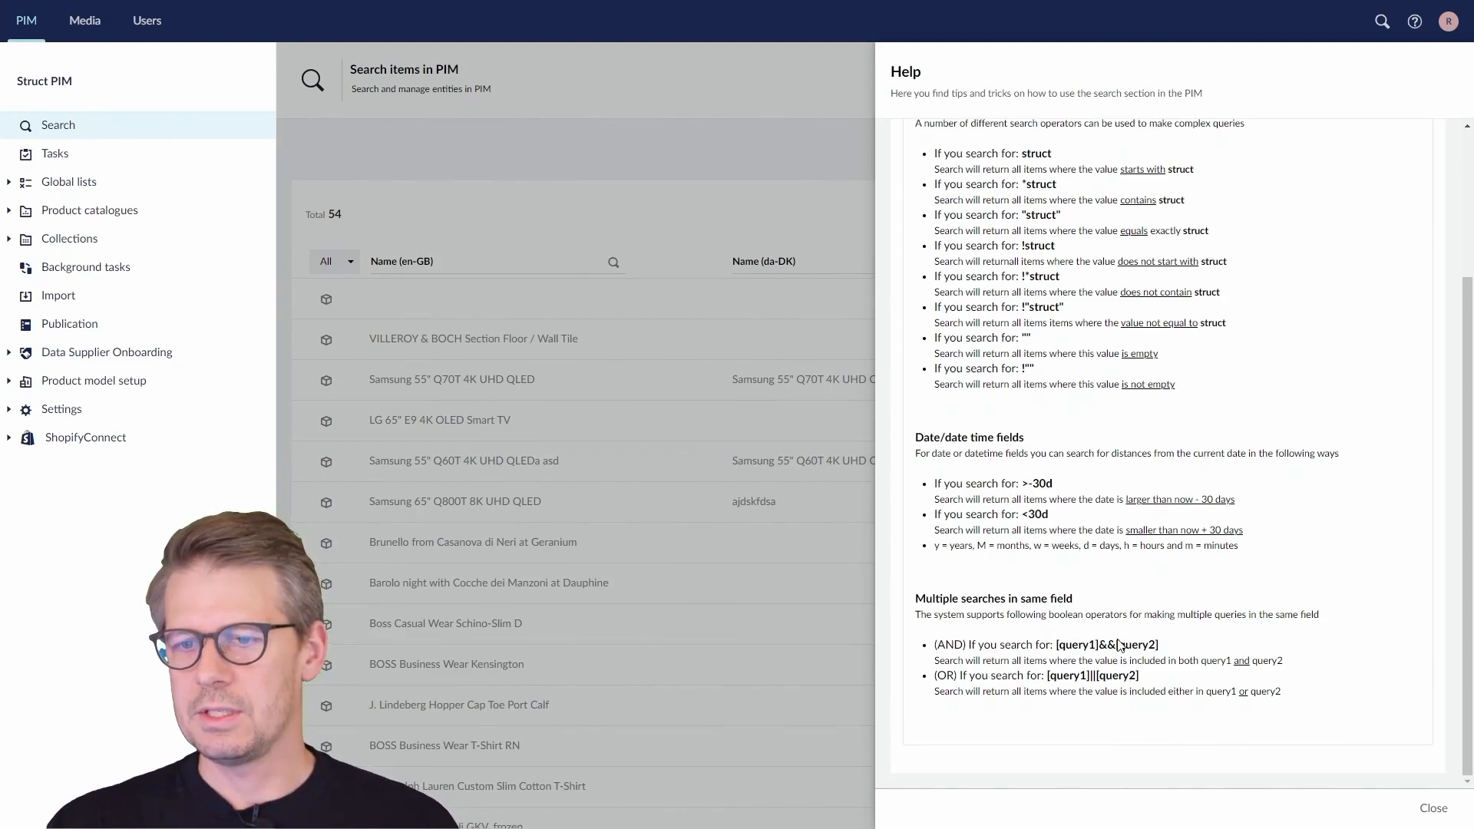
left_click_drag(1116, 645, 1099, 645)
left_click(1117, 672)
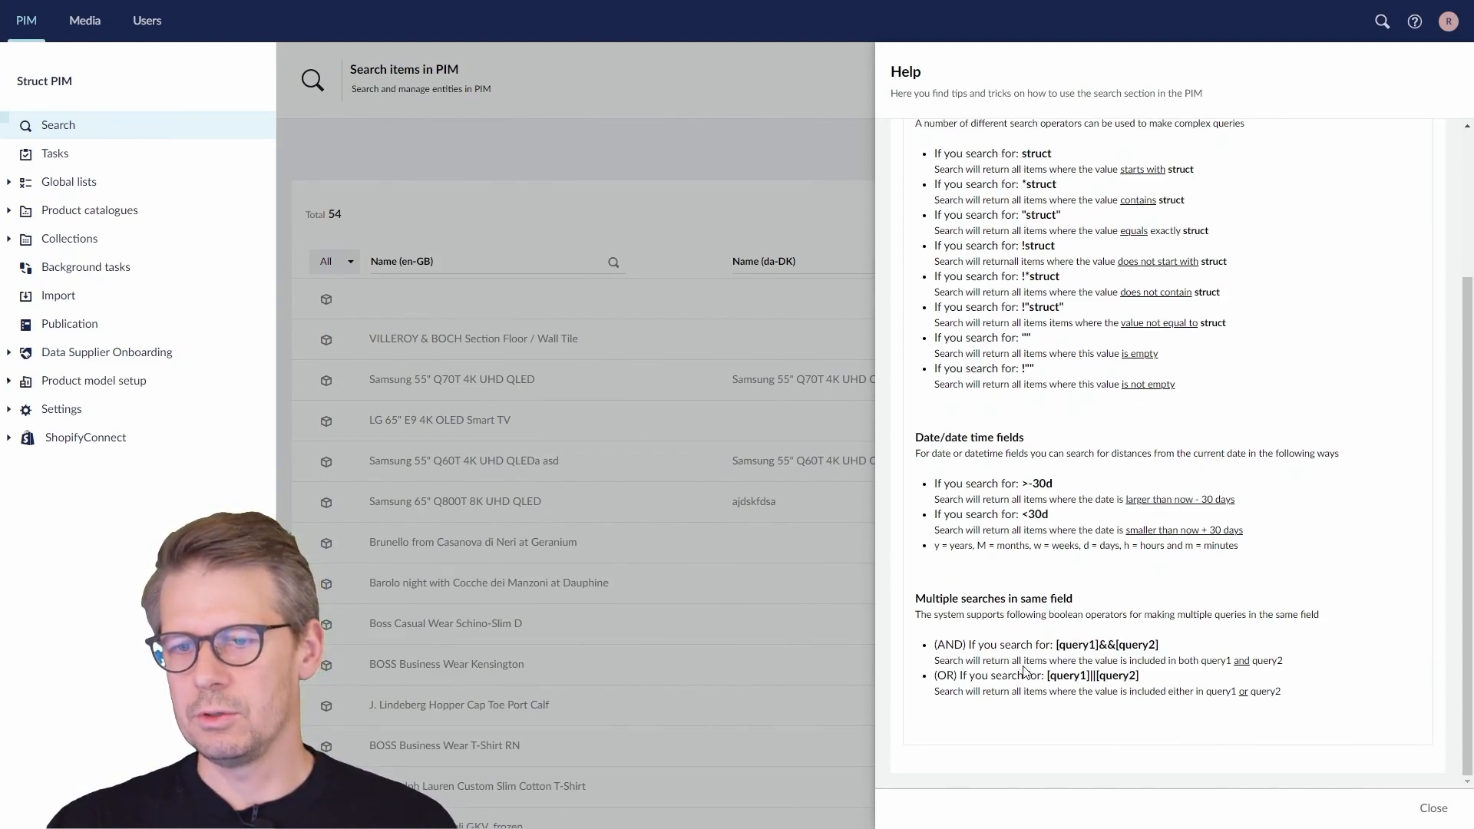
left_click_drag(938, 644, 955, 645)
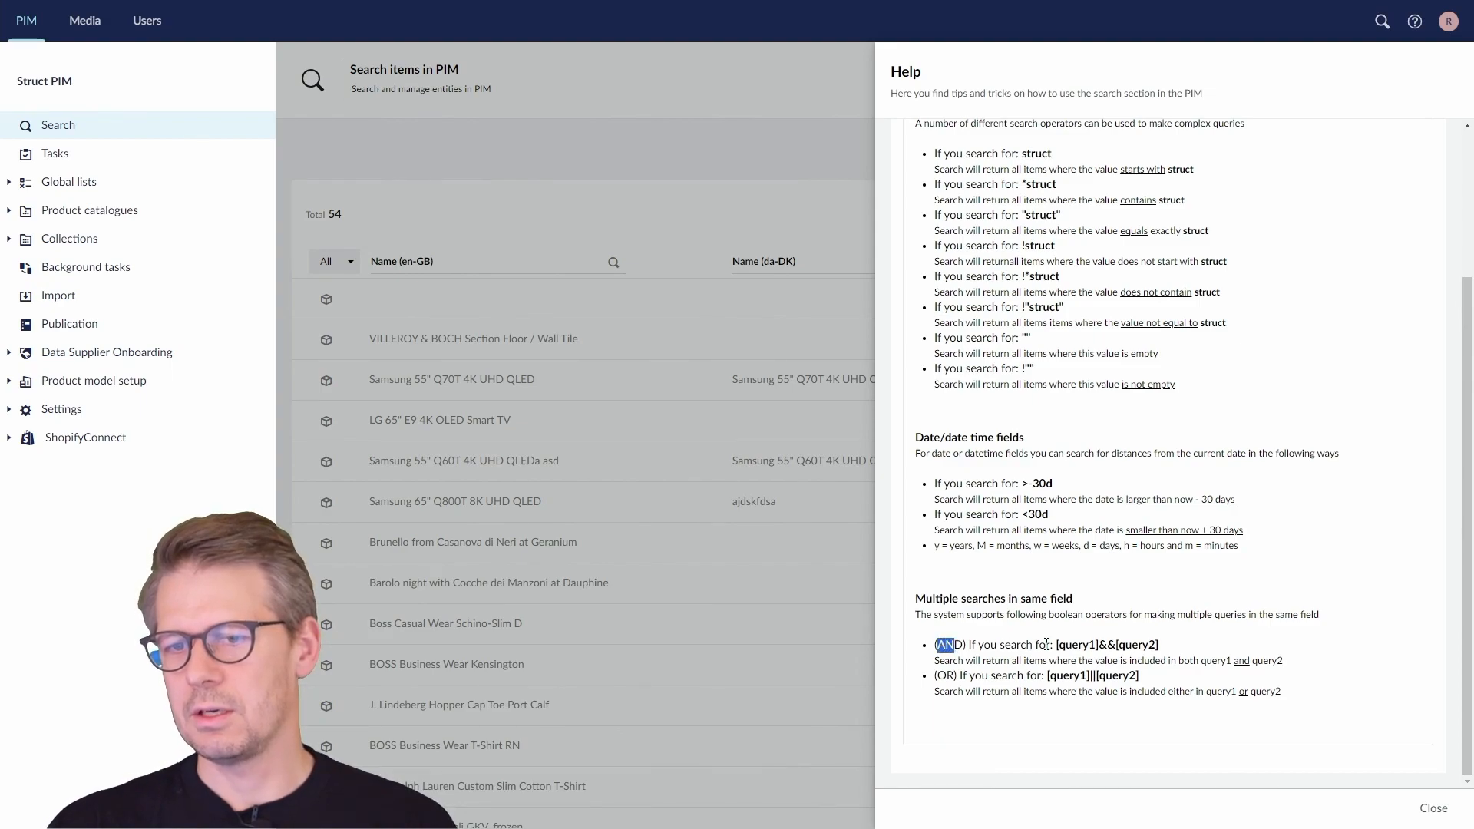
left_click_drag(1058, 645, 1097, 645)
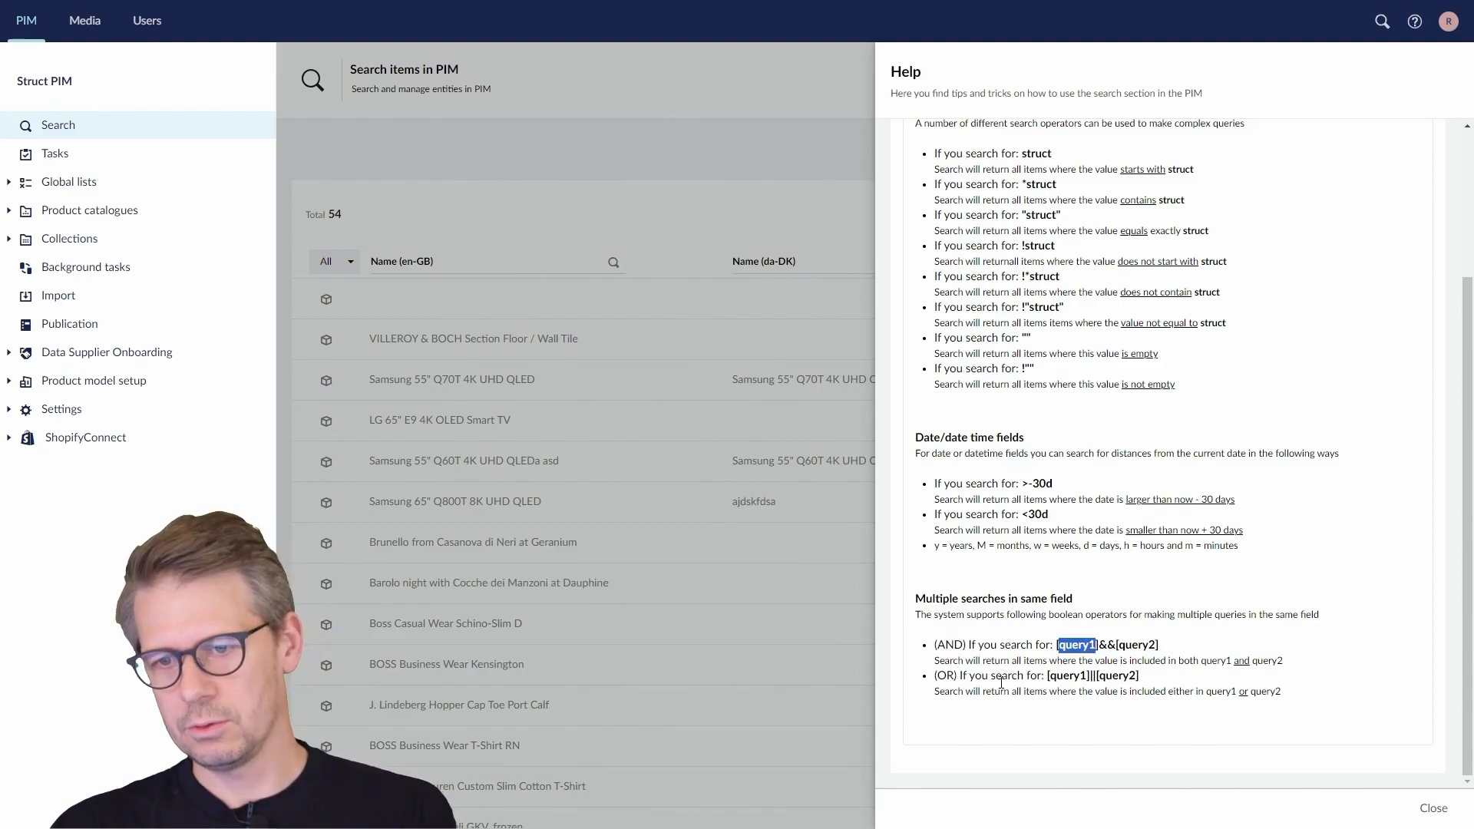
left_click_drag(1069, 680, 1048, 677)
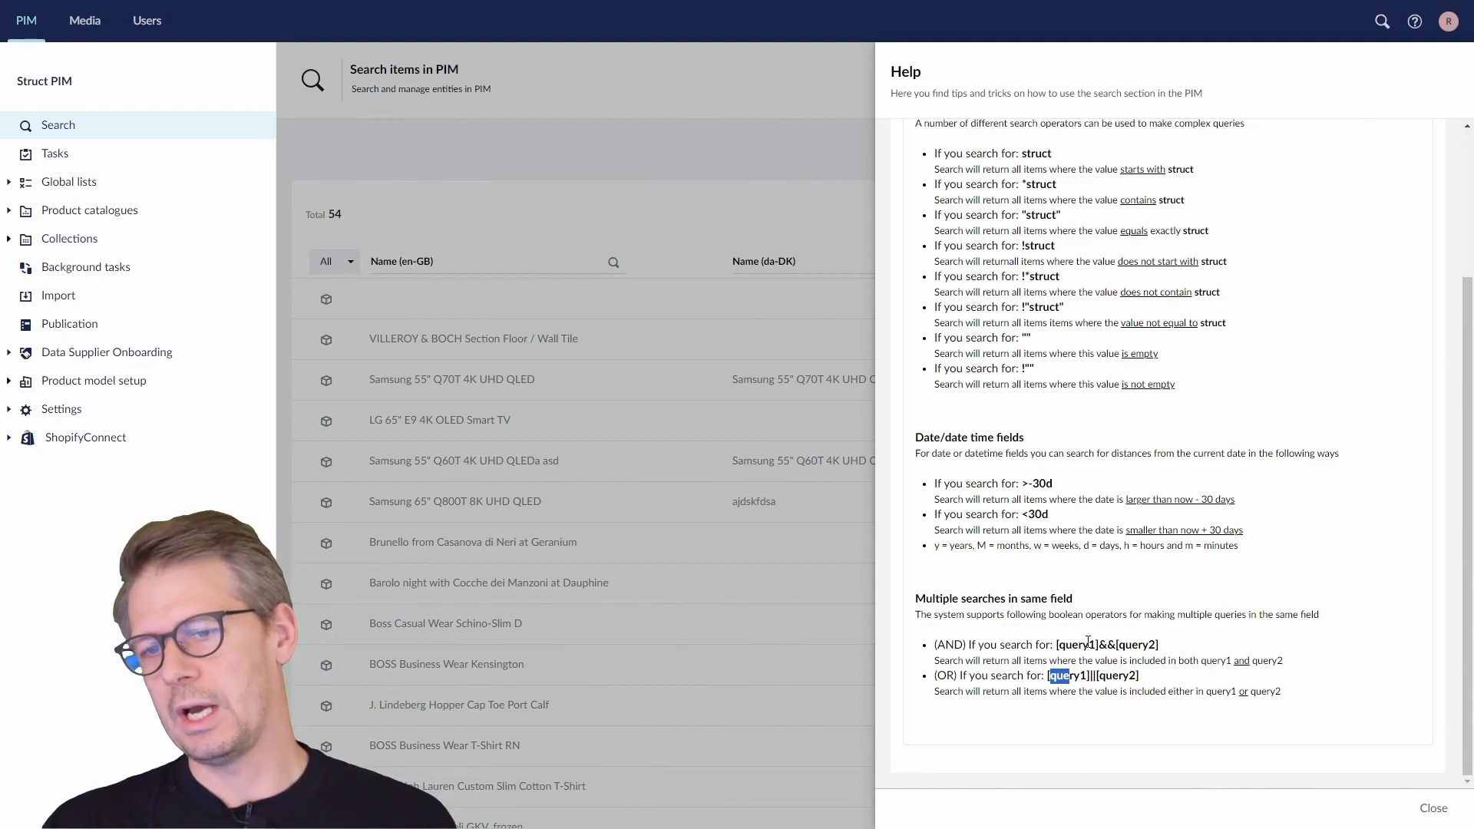
scroll(1086, 614, "up", 2)
scroll(1087, 642, "down", 2)
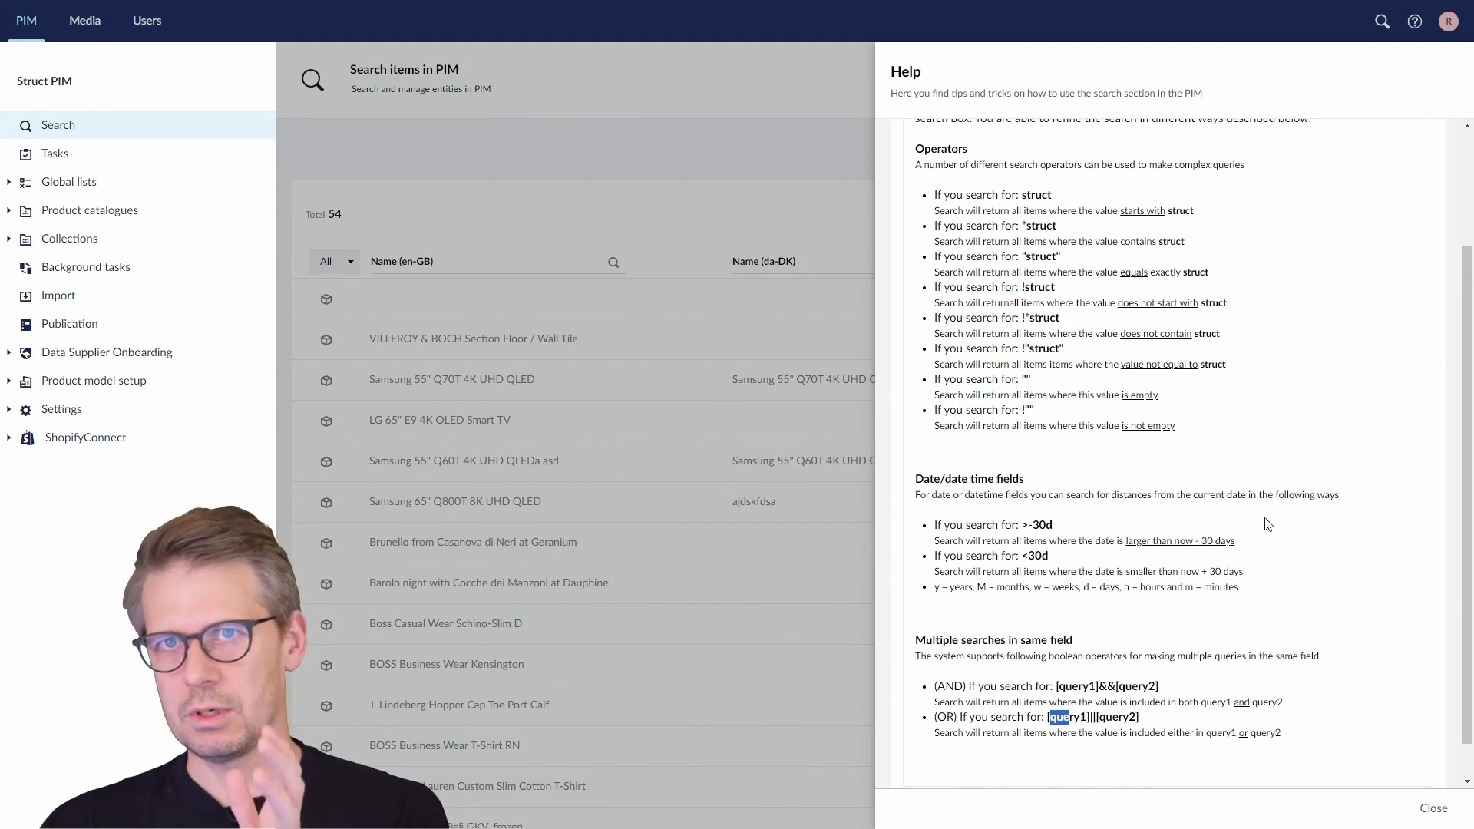
left_click(1433, 809)
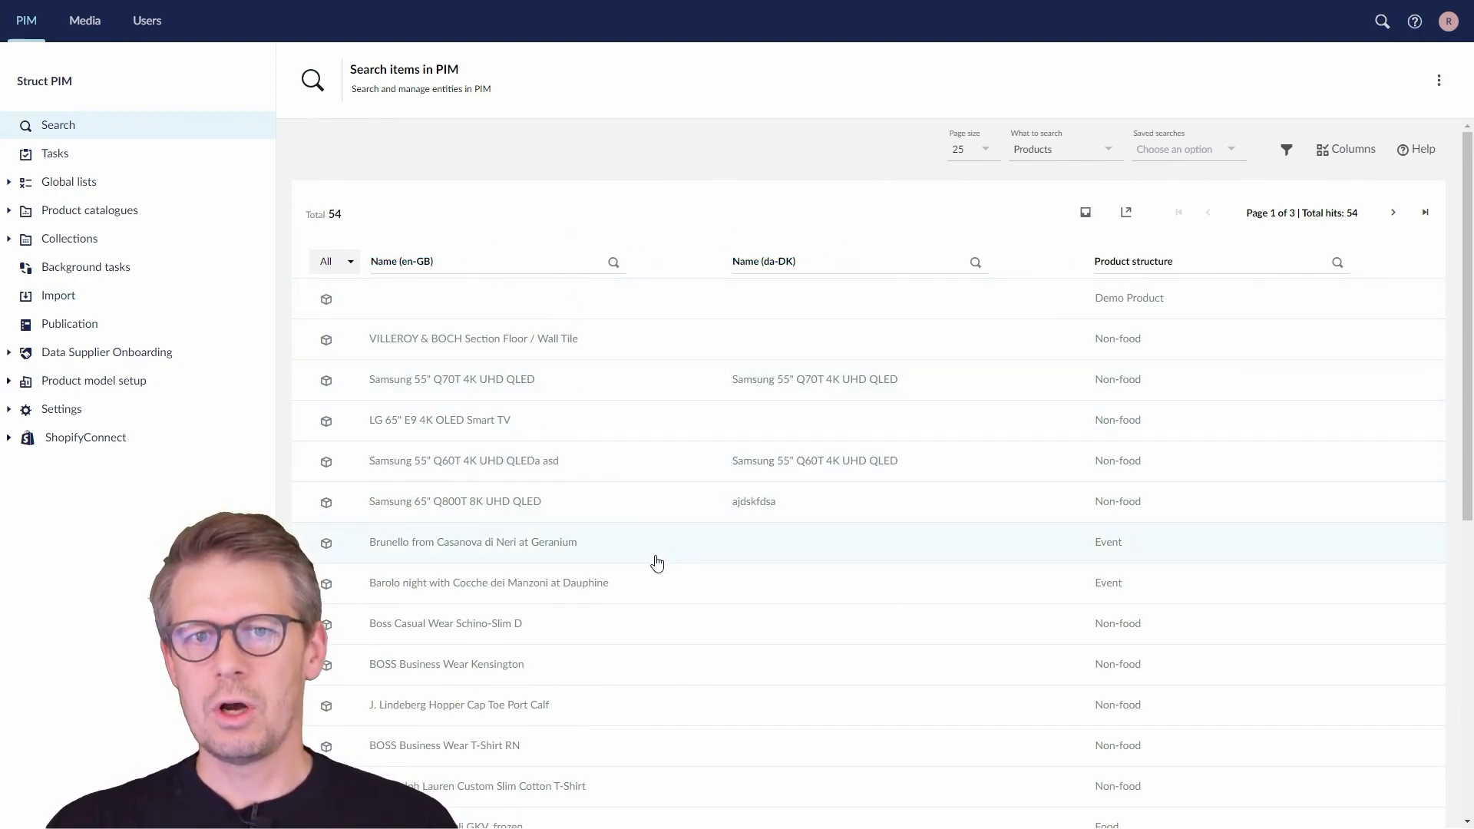
Add the Internal Id data field to the search list columns and move it to the first position
left_click(1345, 151)
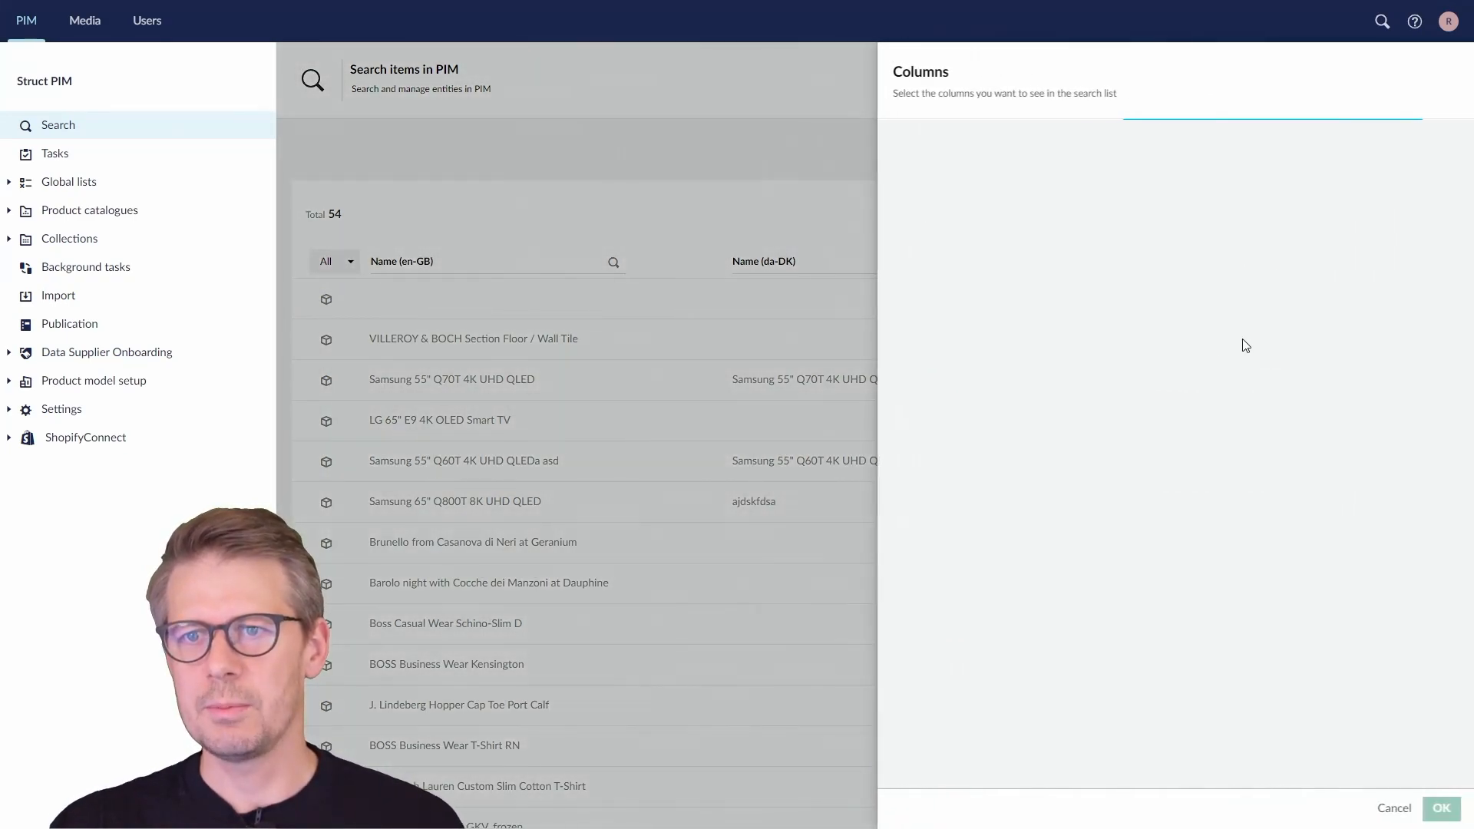
left_click(1092, 316)
left_click(1101, 312)
type("Intern")
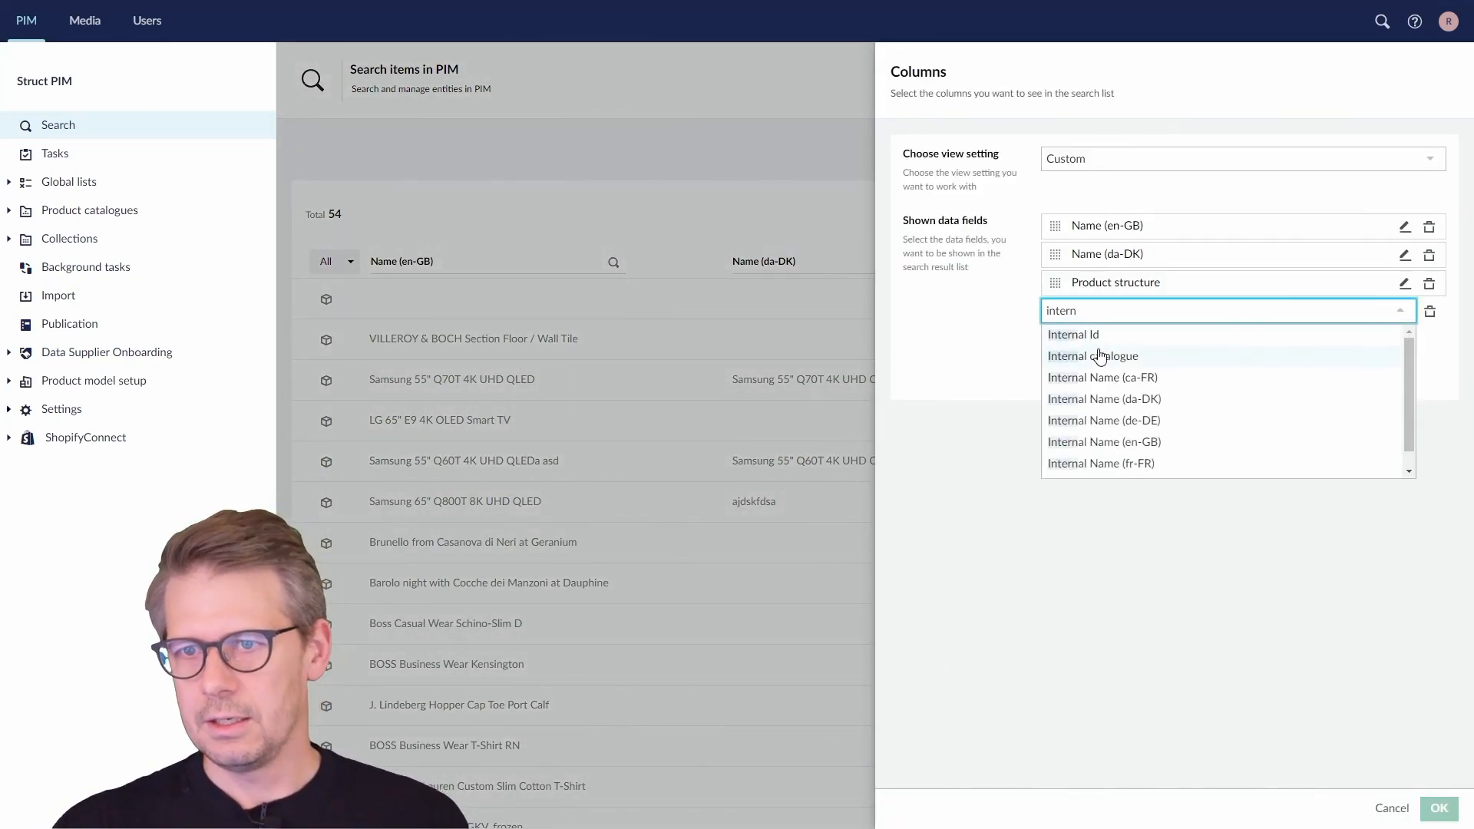
left_click(1093, 343)
left_click_drag(1055, 310, 1055, 218)
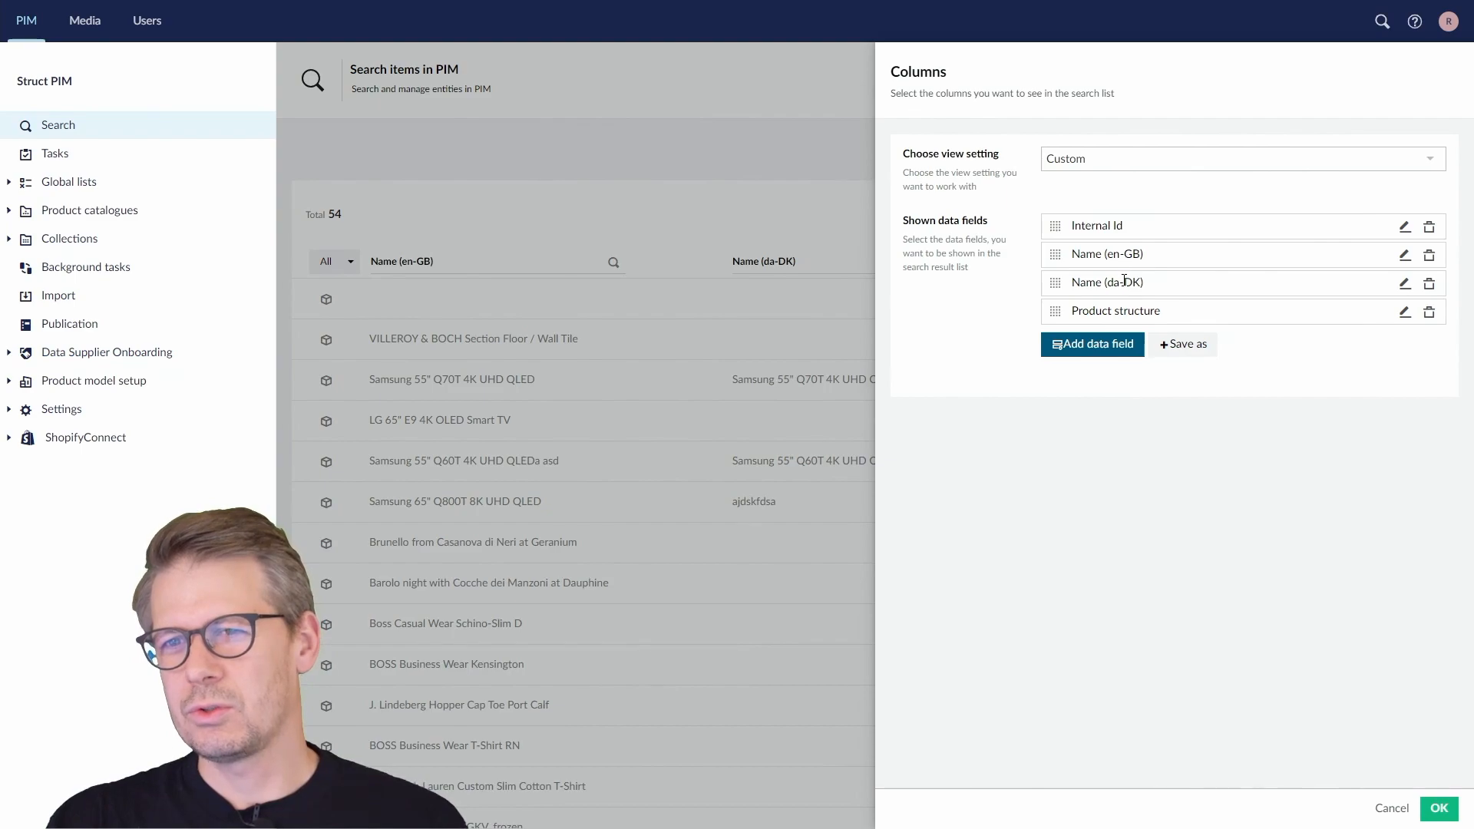
Add the Brand.Name data field to the columns and place it directly before Product structure
left_click(1111, 347)
left_click(1113, 338)
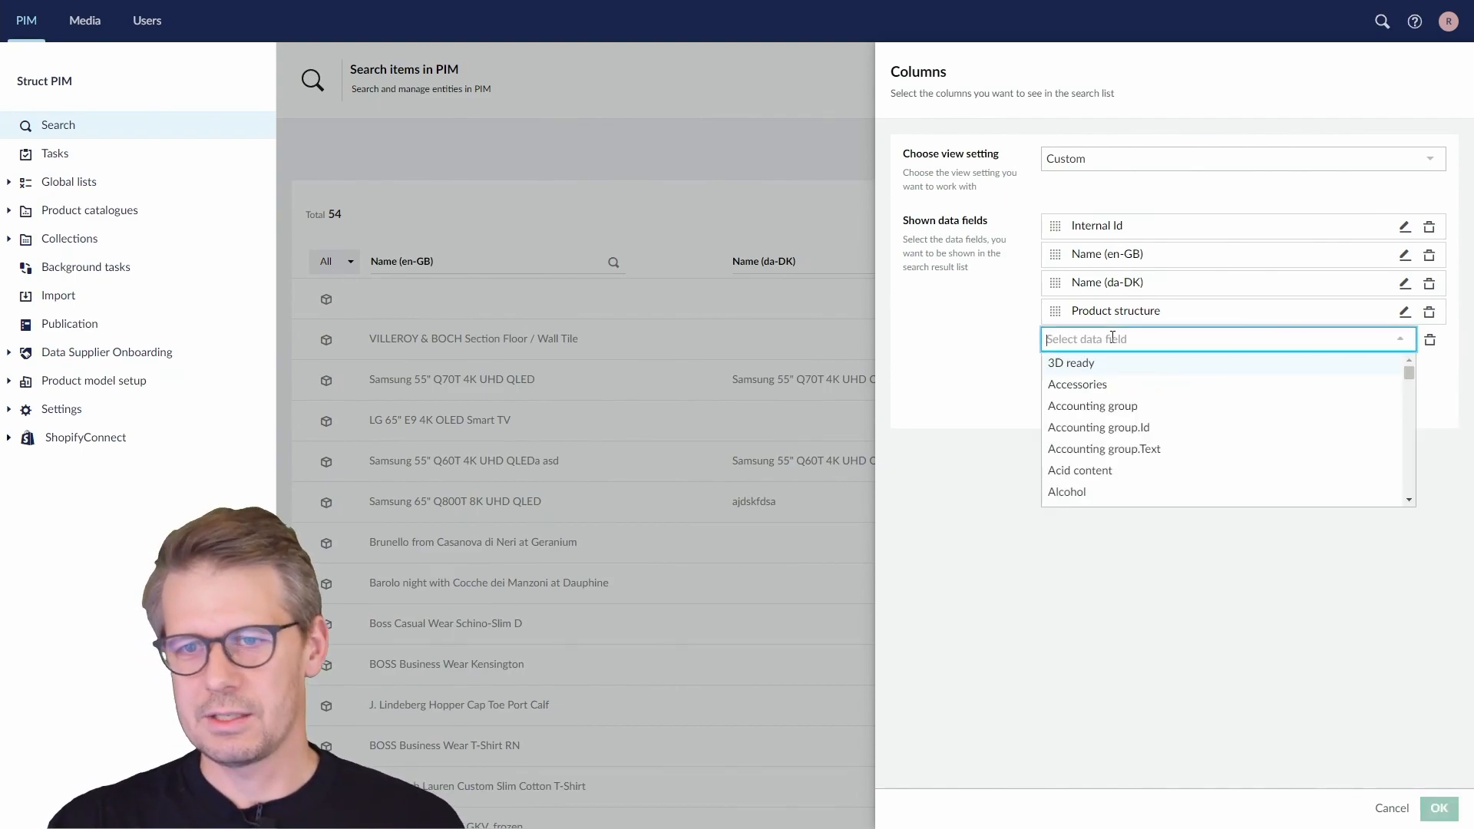
type("brand")
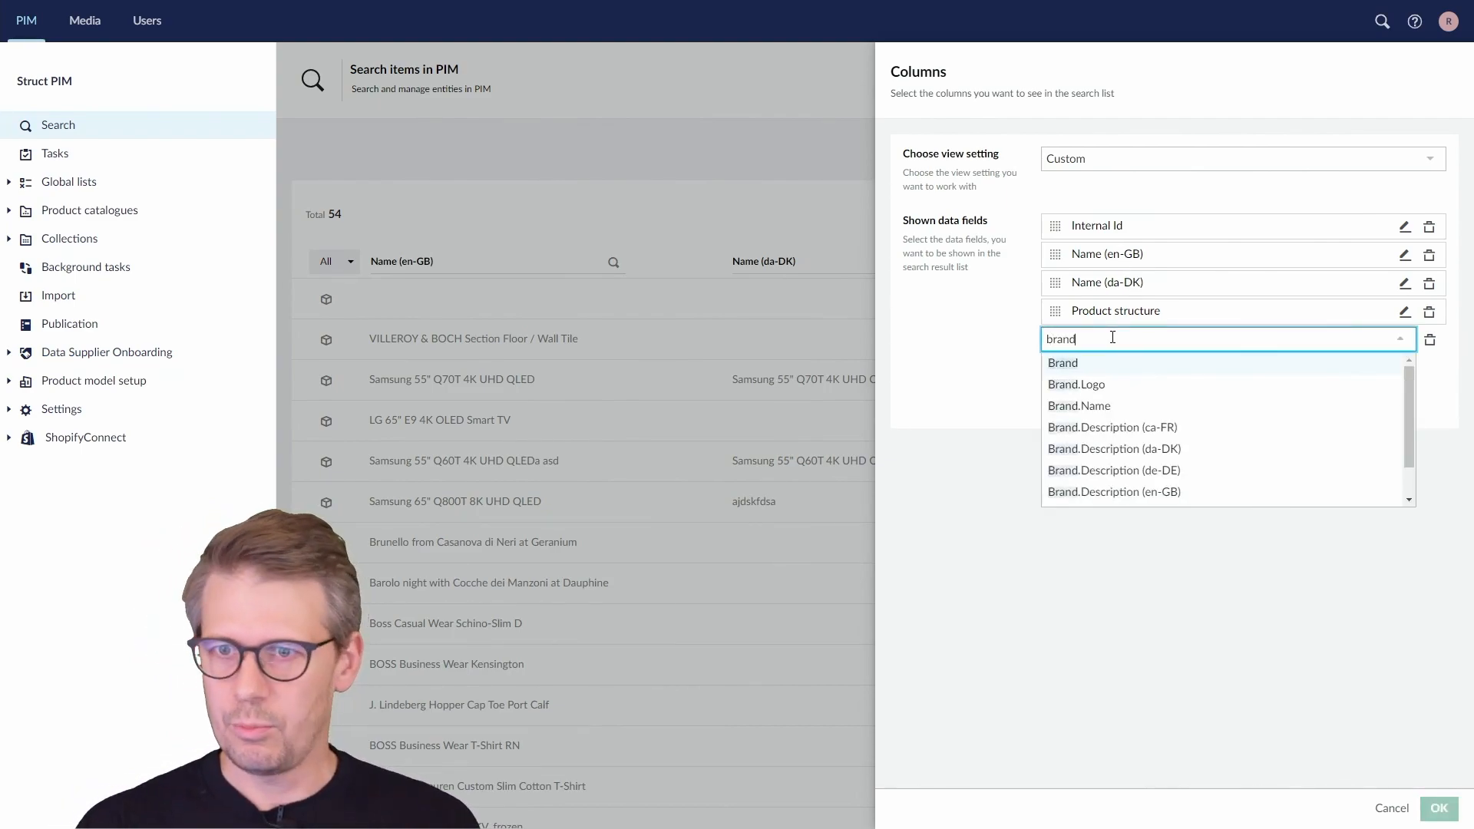
left_click(1106, 406)
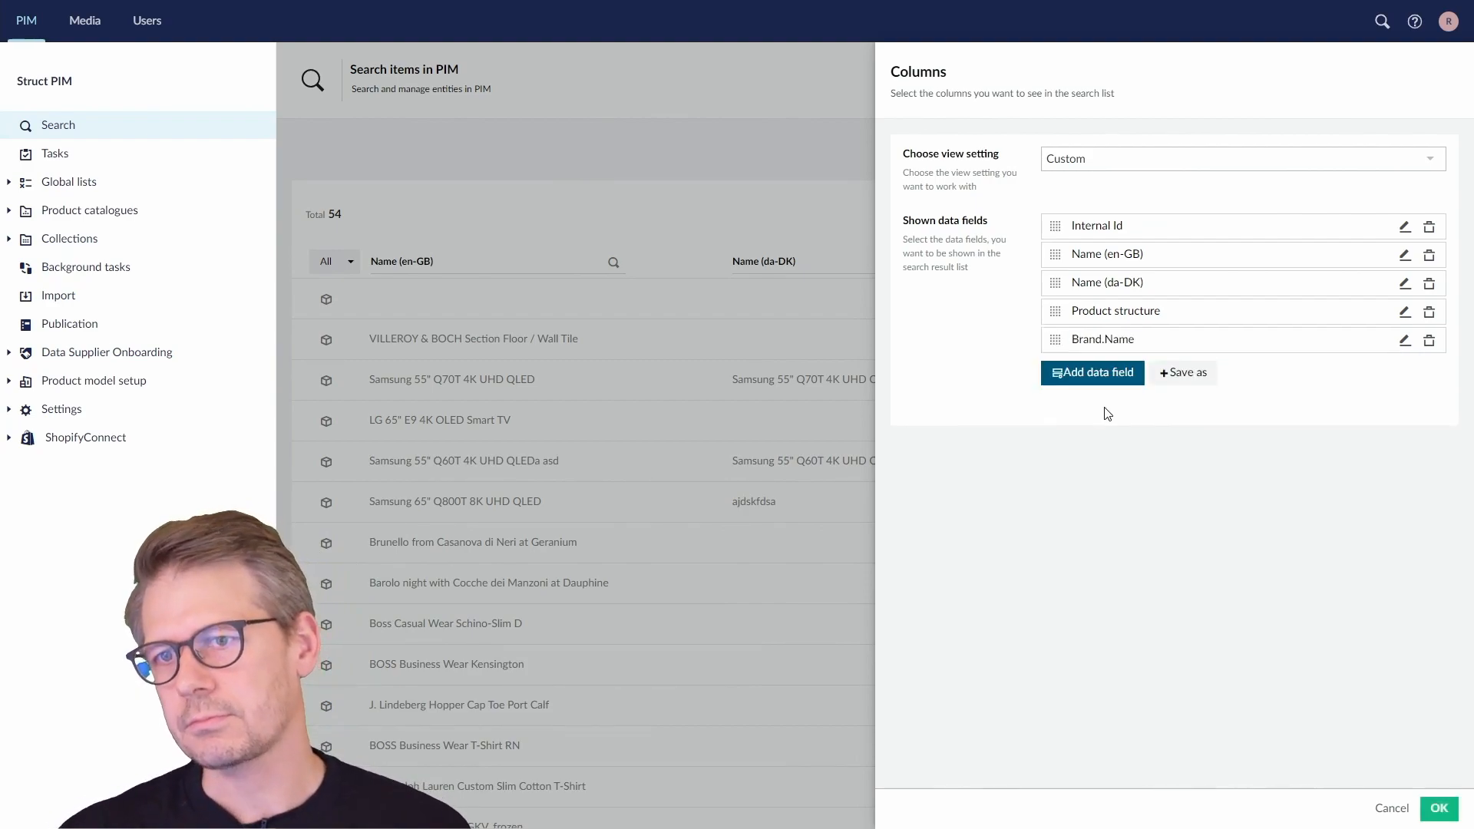
left_click_drag(1057, 341, 1061, 309)
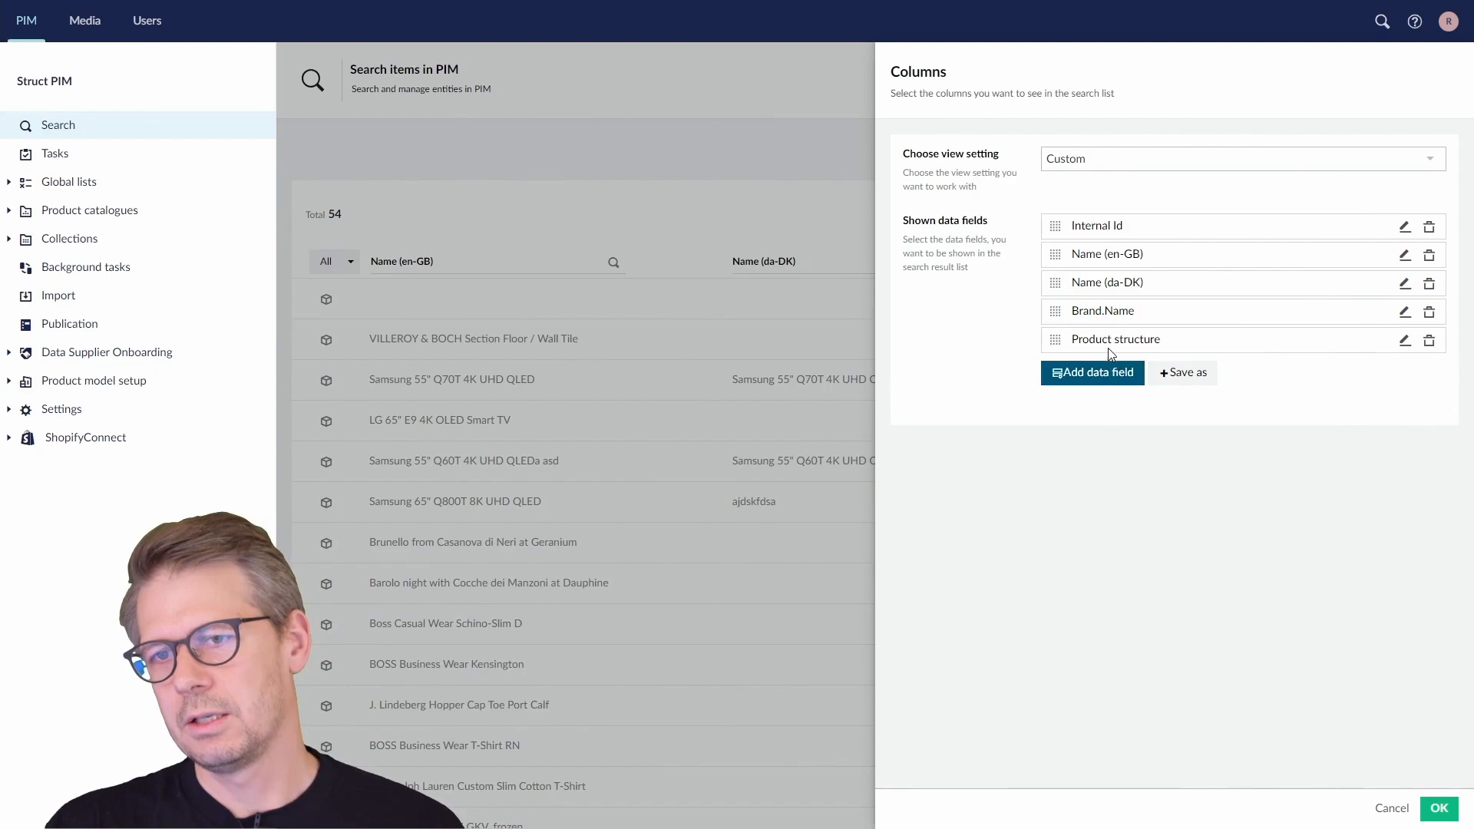
Add the "Completeness: Ready to share" data field as the last column and apply the column setup
left_click(1098, 378)
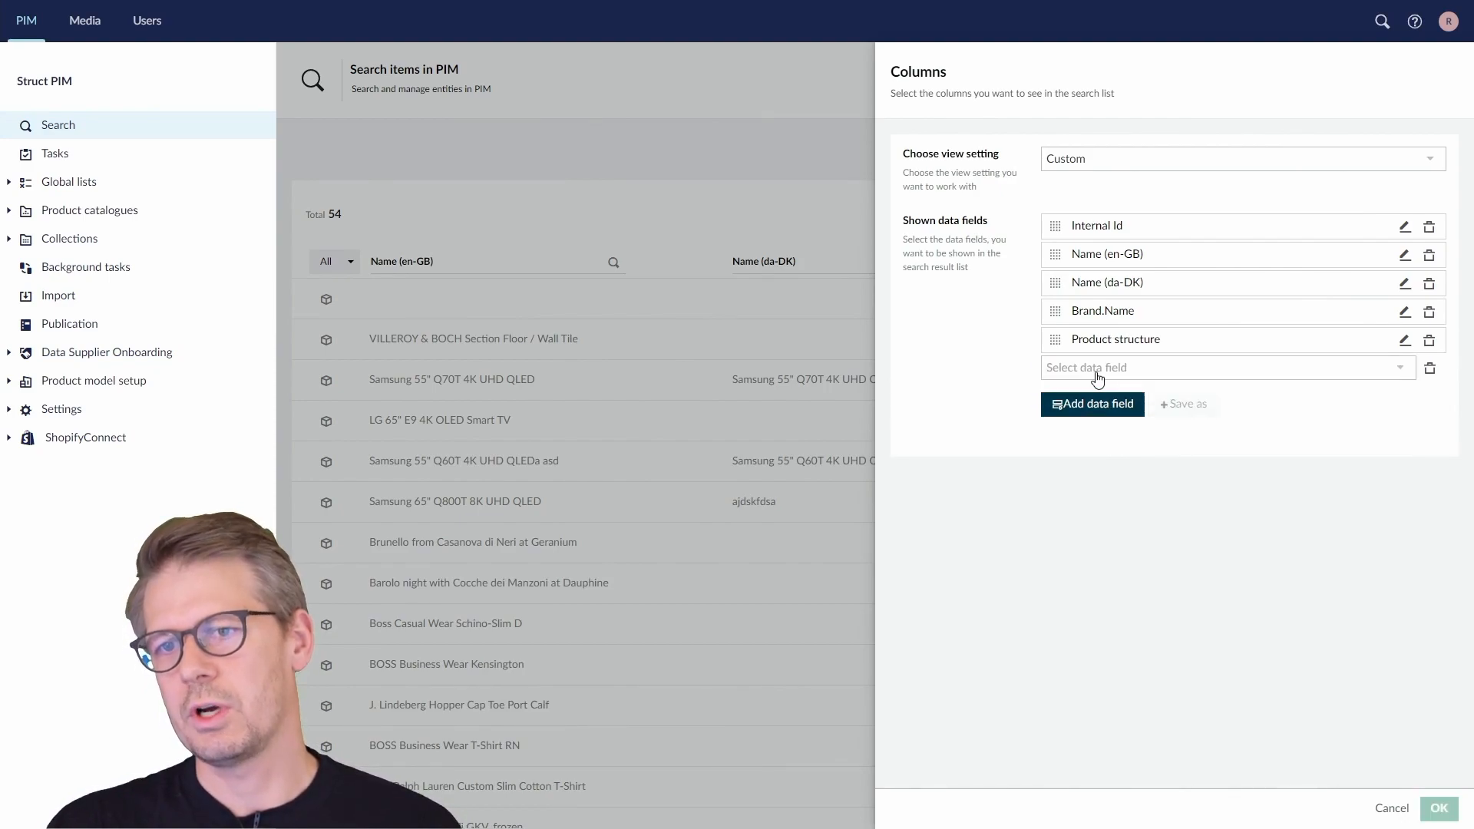
left_click(1098, 369)
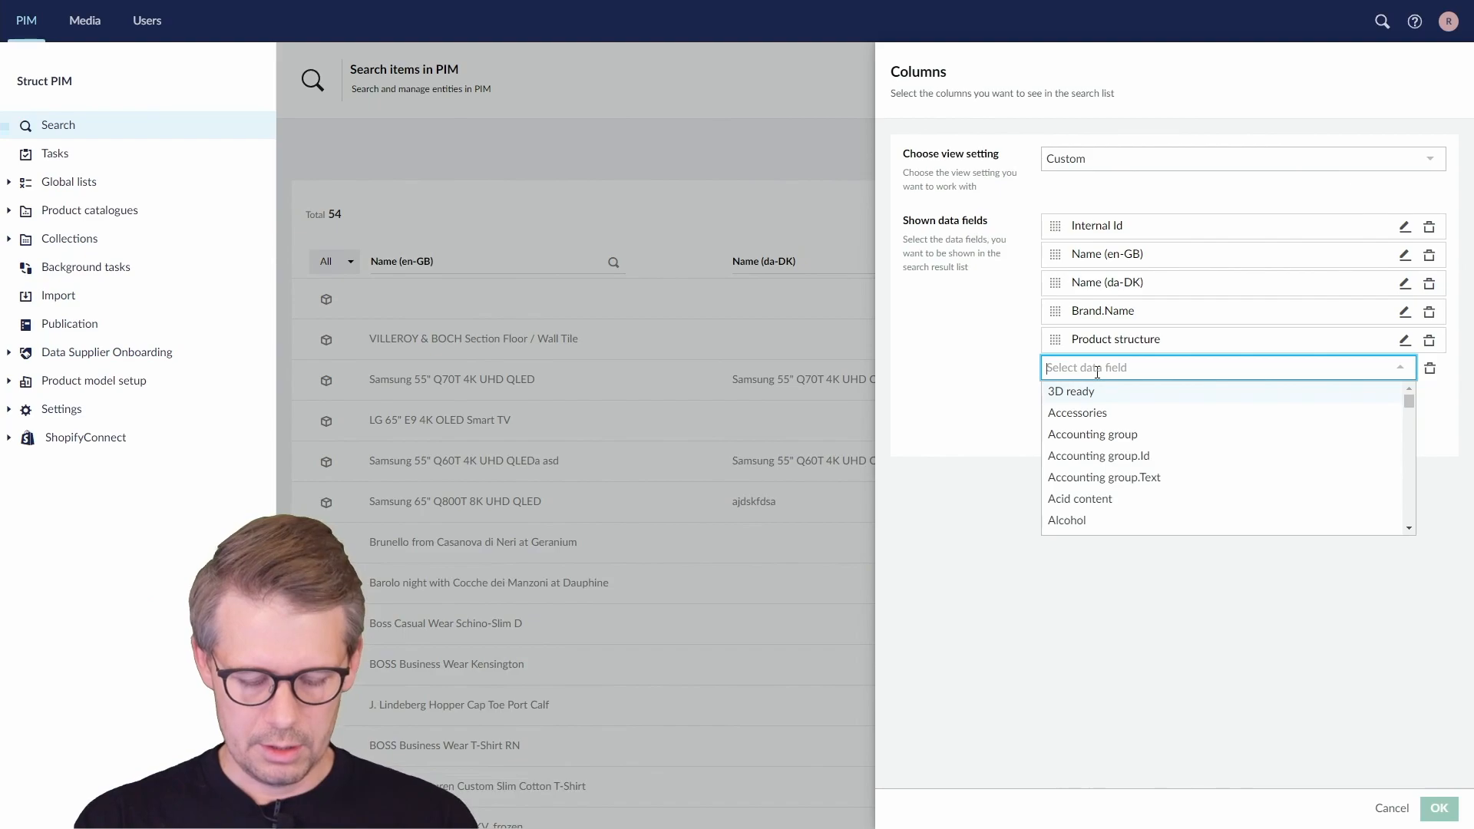
type("rea")
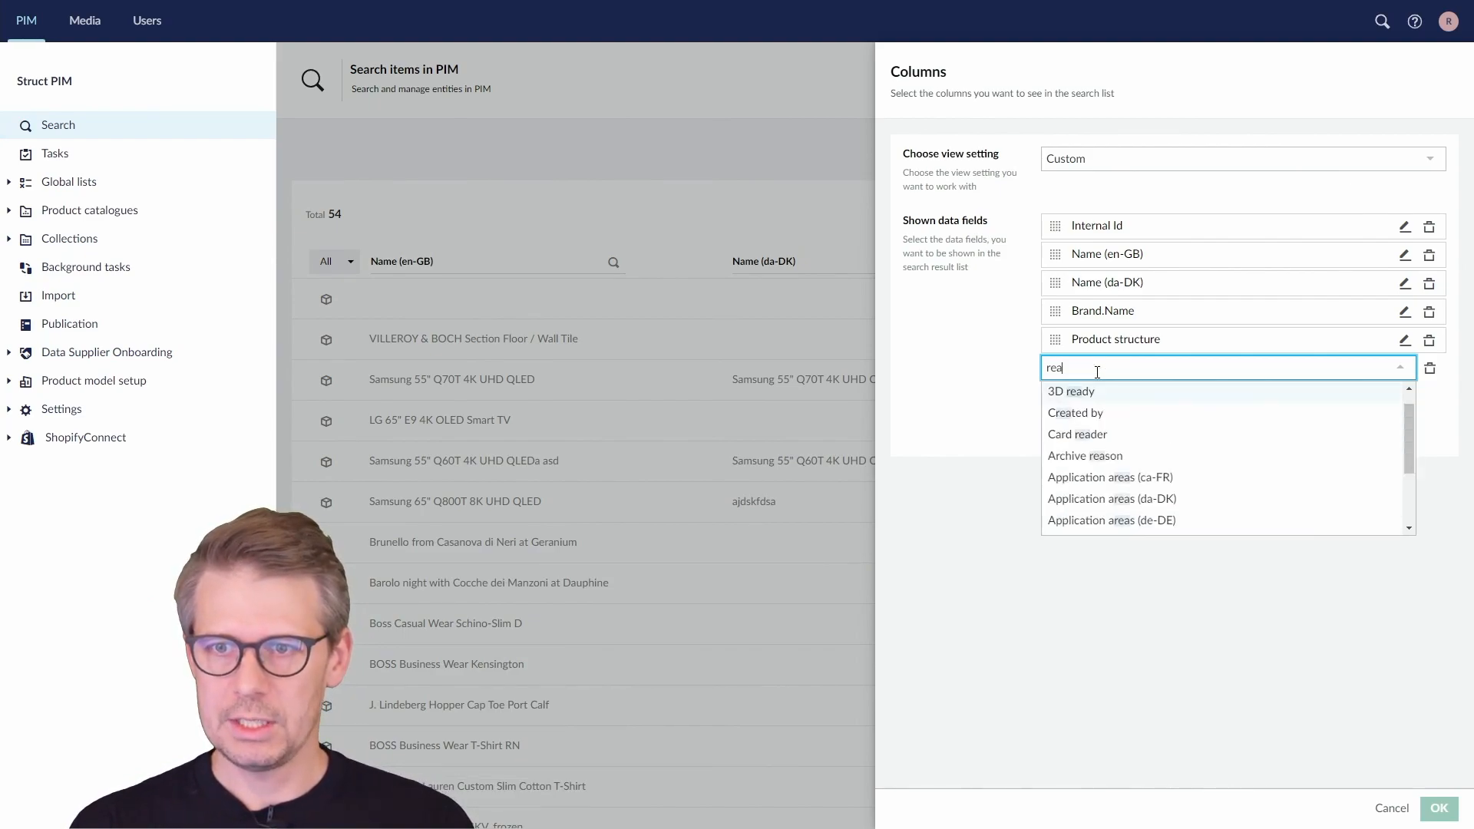
type("ady to")
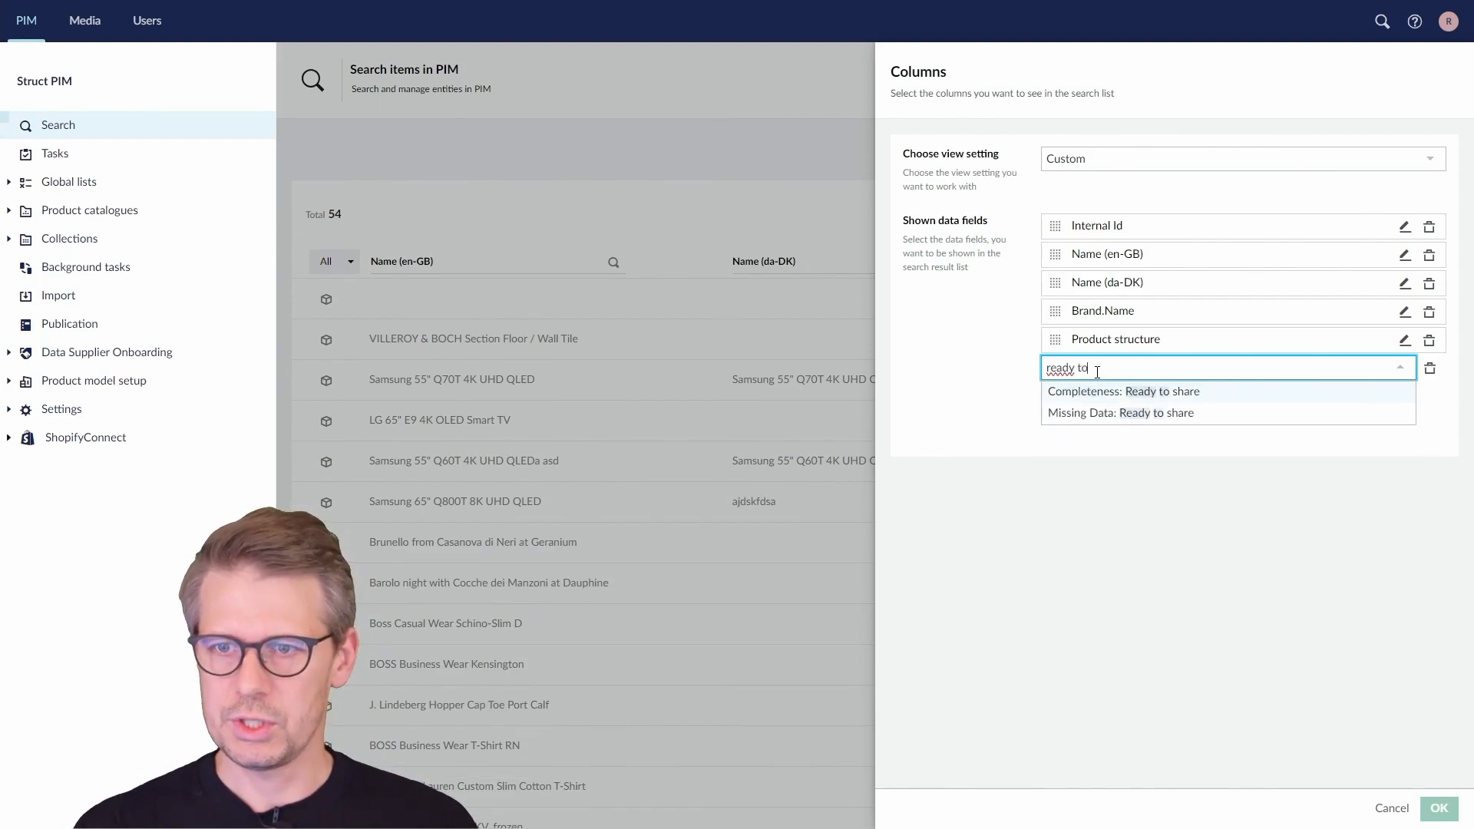
left_click(1146, 395)
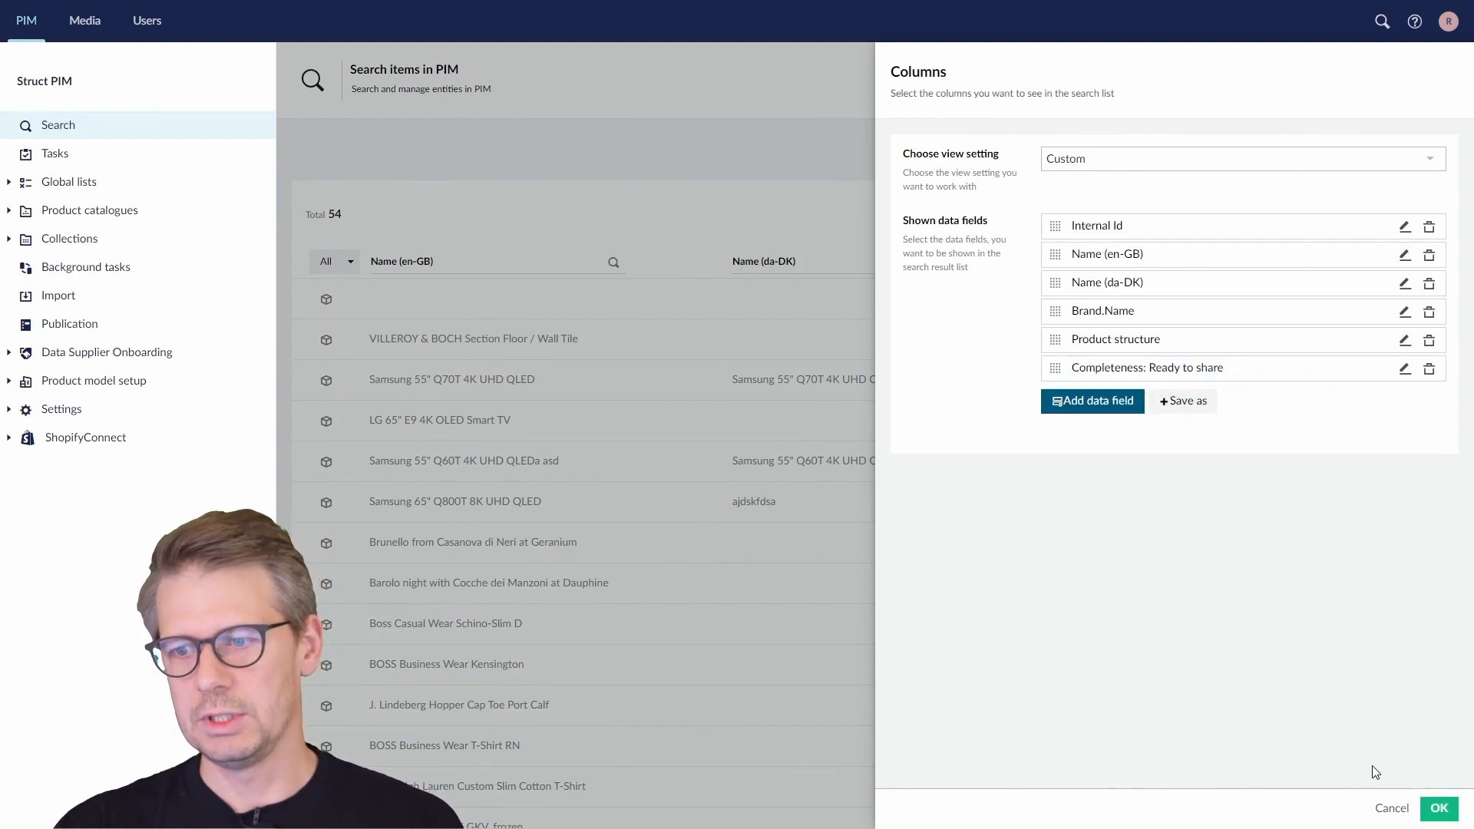
left_click(1440, 809)
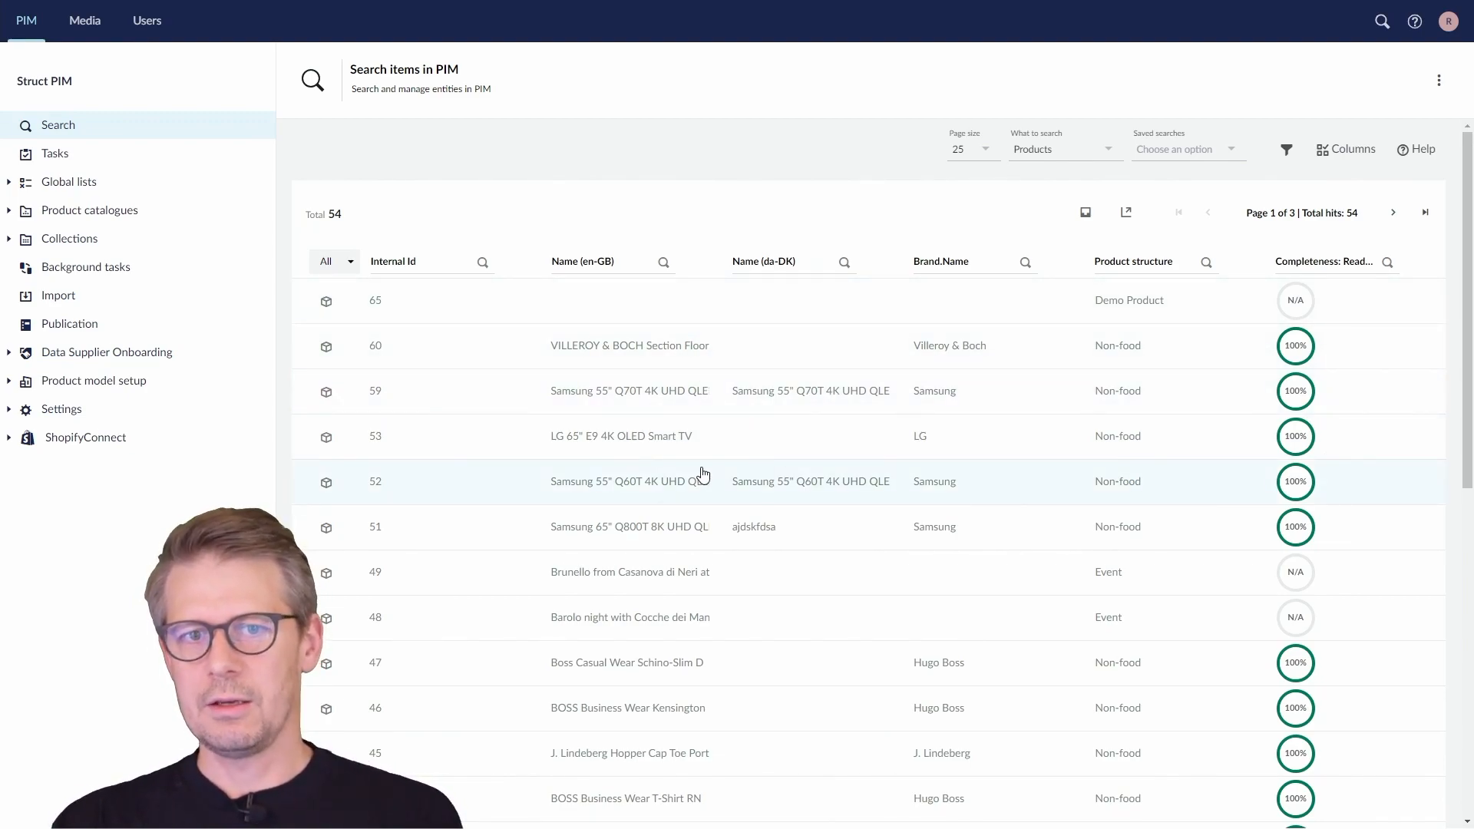
Filter the products by !"" in Name (en-GB) and by "non" in Product structure
left_click(587, 257)
type("!\"\"")
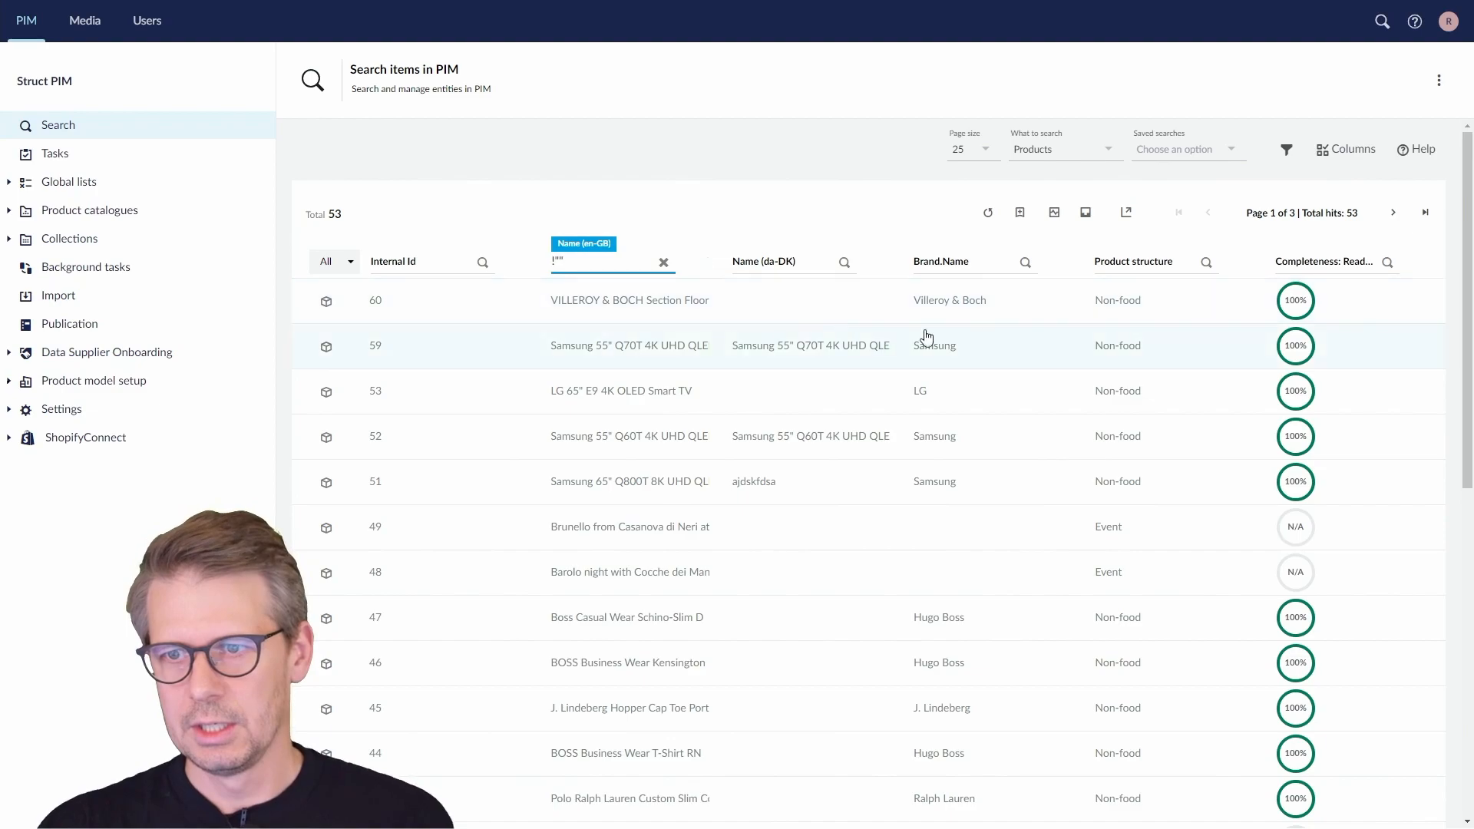
left_click(1308, 264)
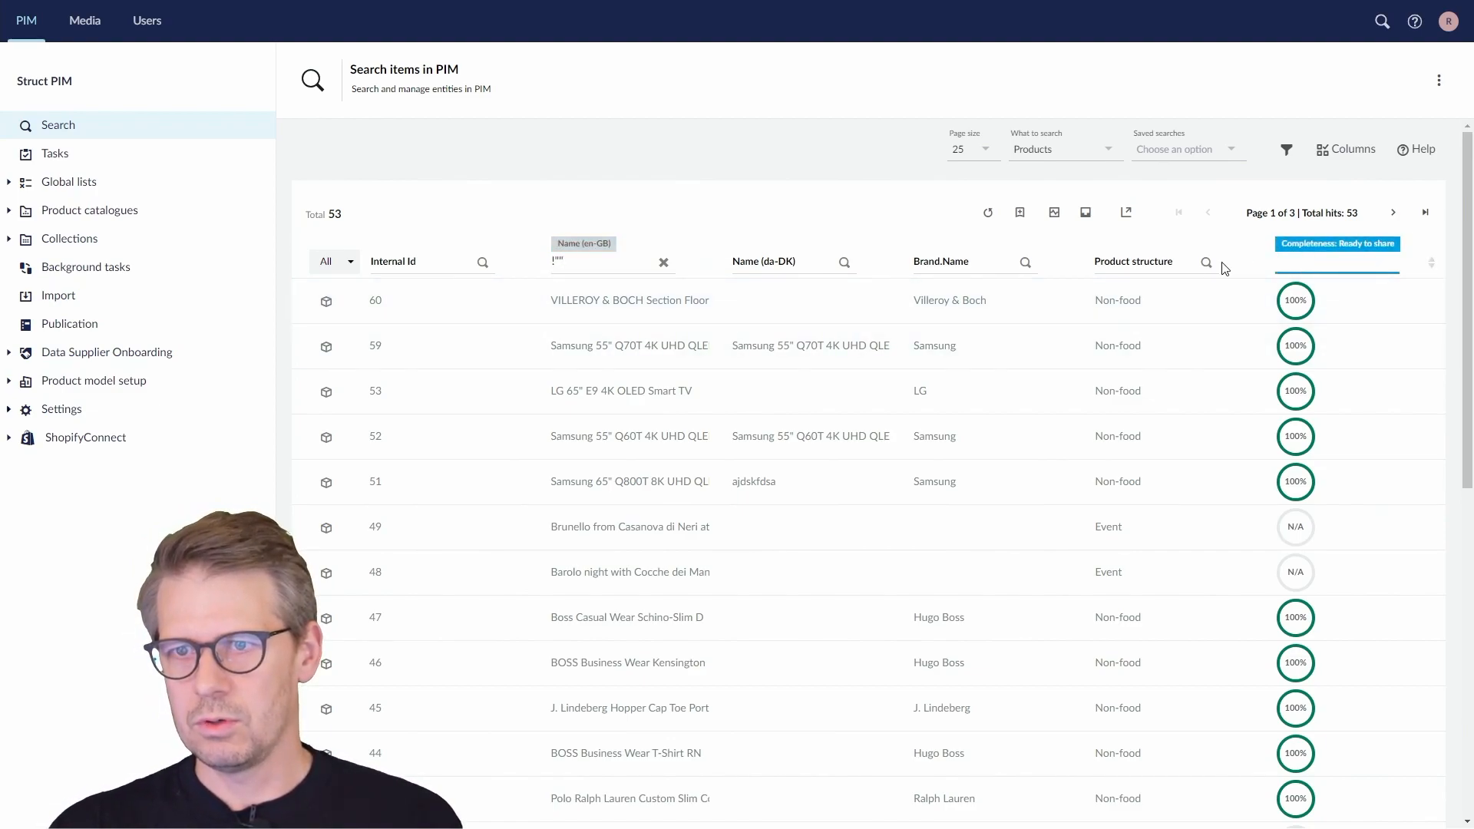
left_click(1173, 261)
type("non")
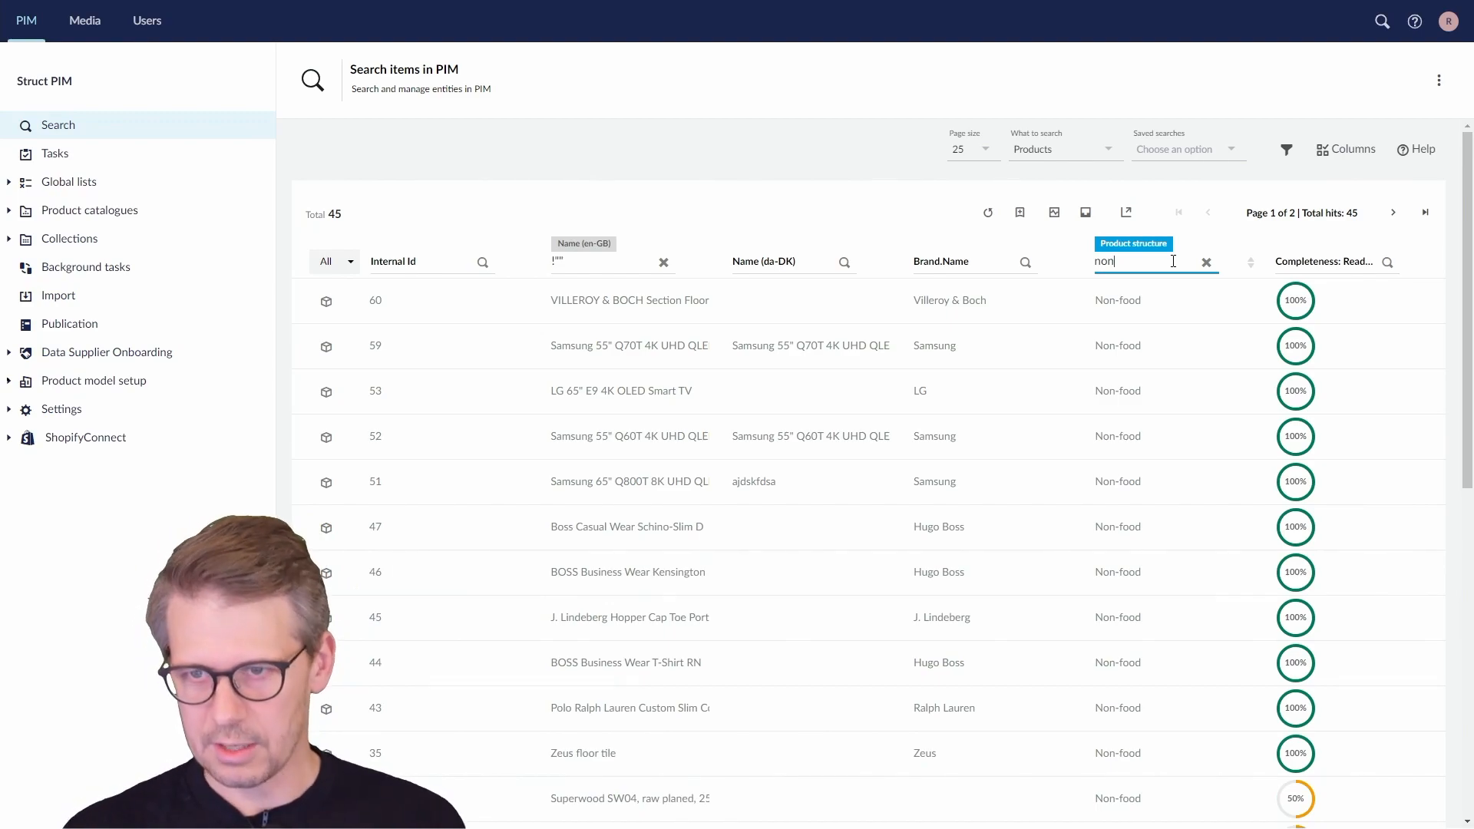
left_click_drag(347, 218, 305, 216)
left_click(361, 227)
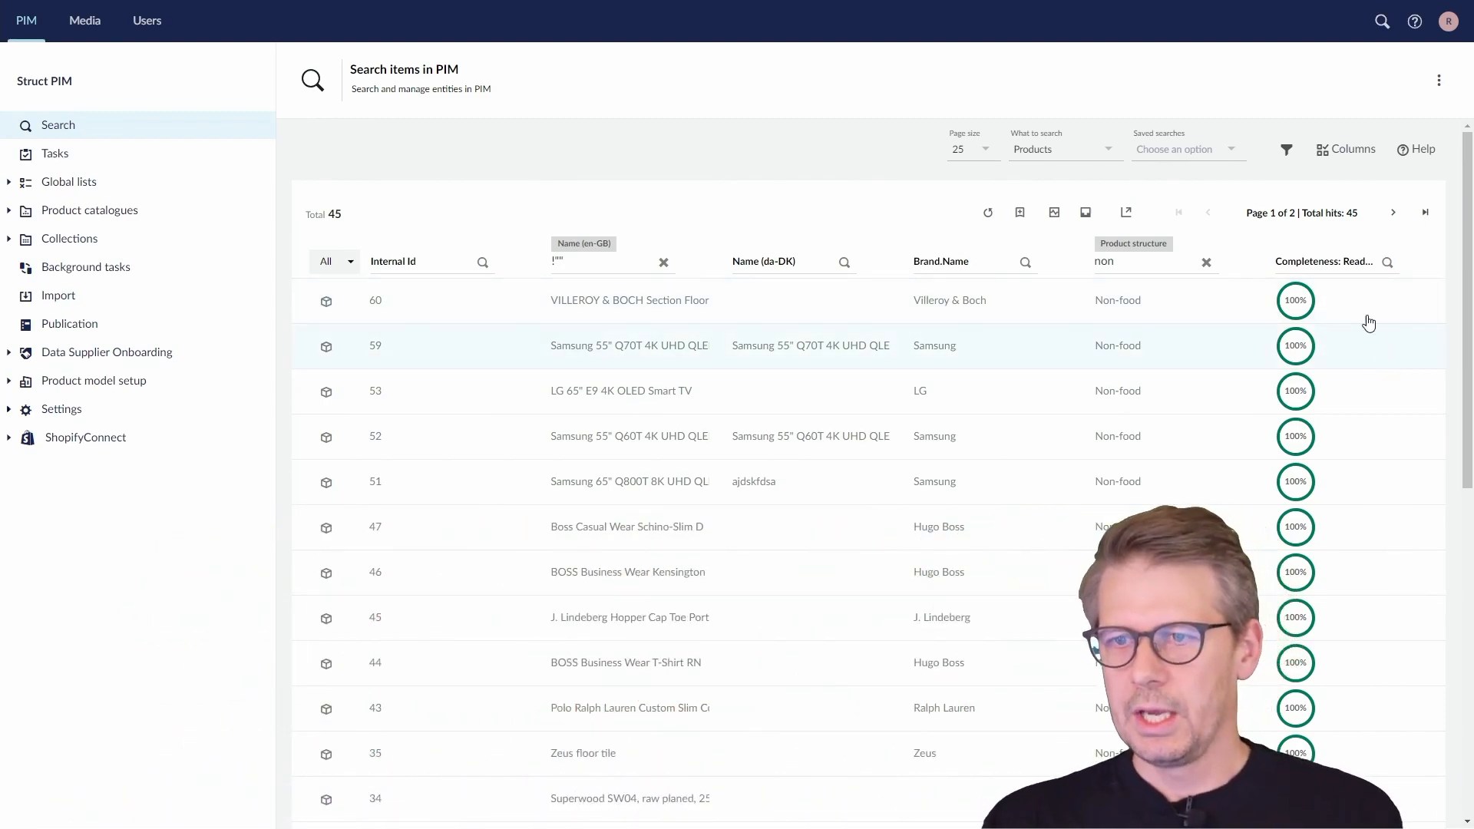
Filter the "Completeness: Ready to share" column by 100, briefly inverting the filter to examine the incomplete products
left_click(1340, 263)
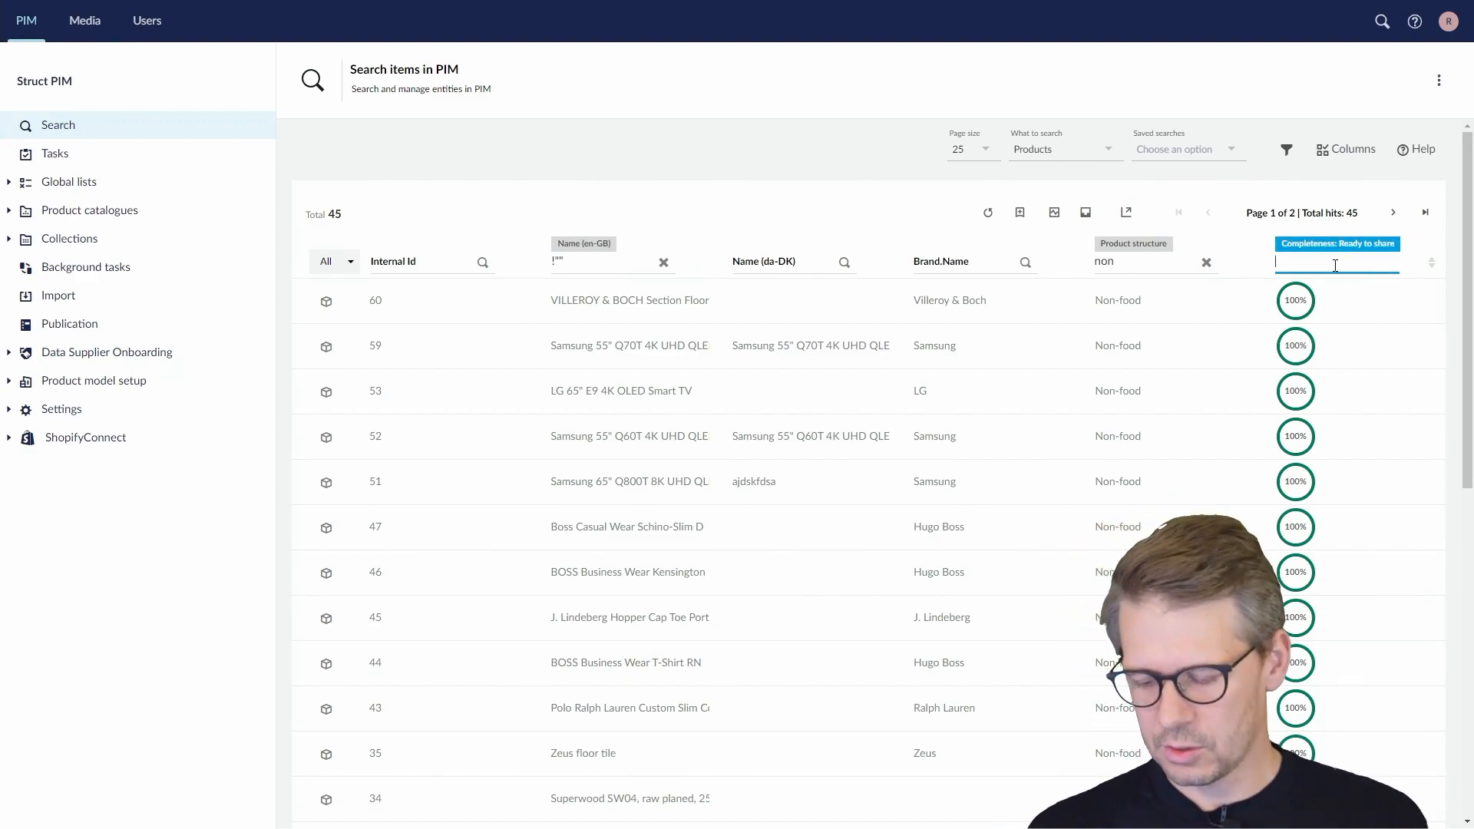
type("100")
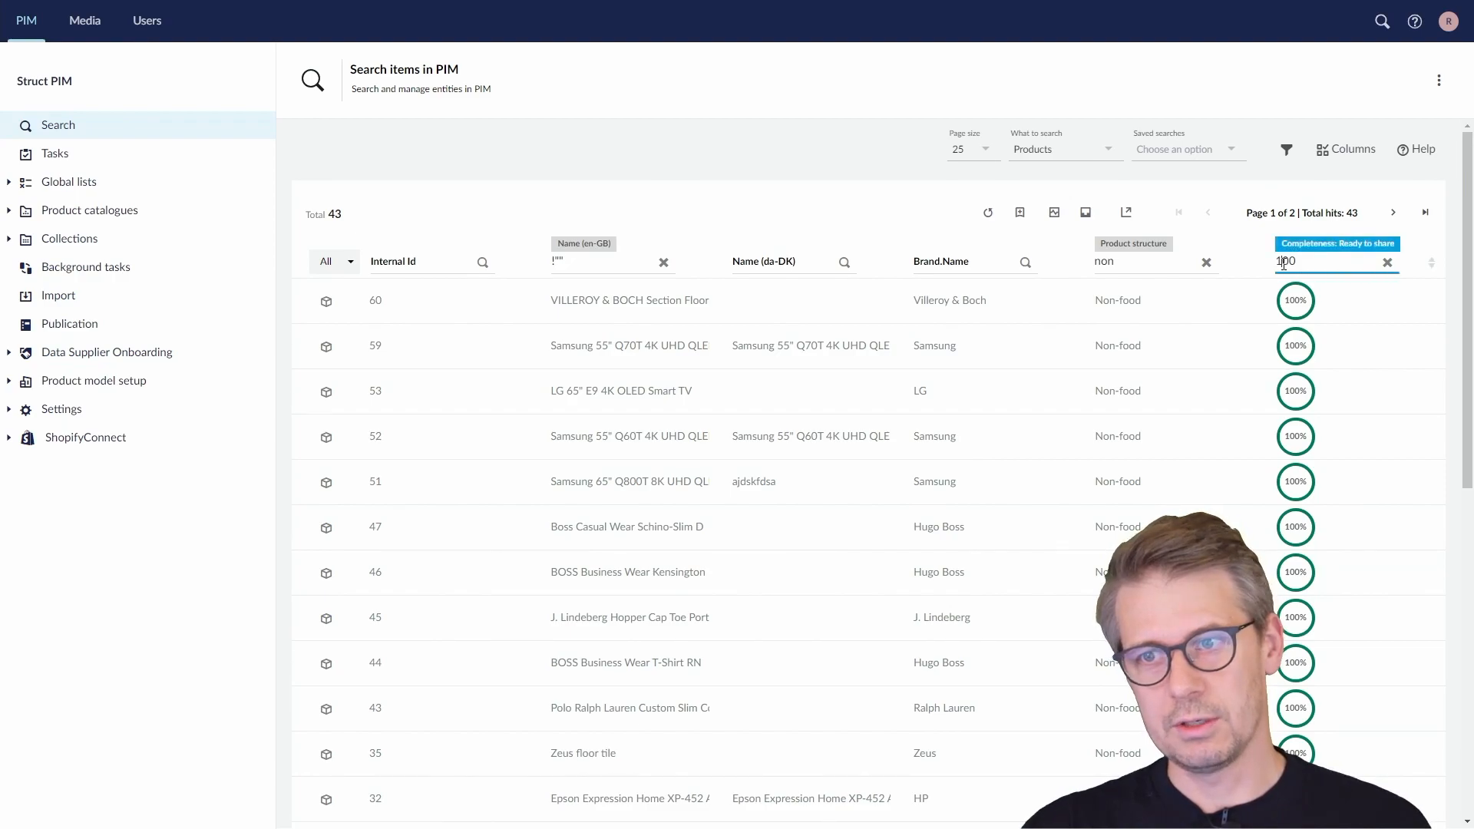
type("<")
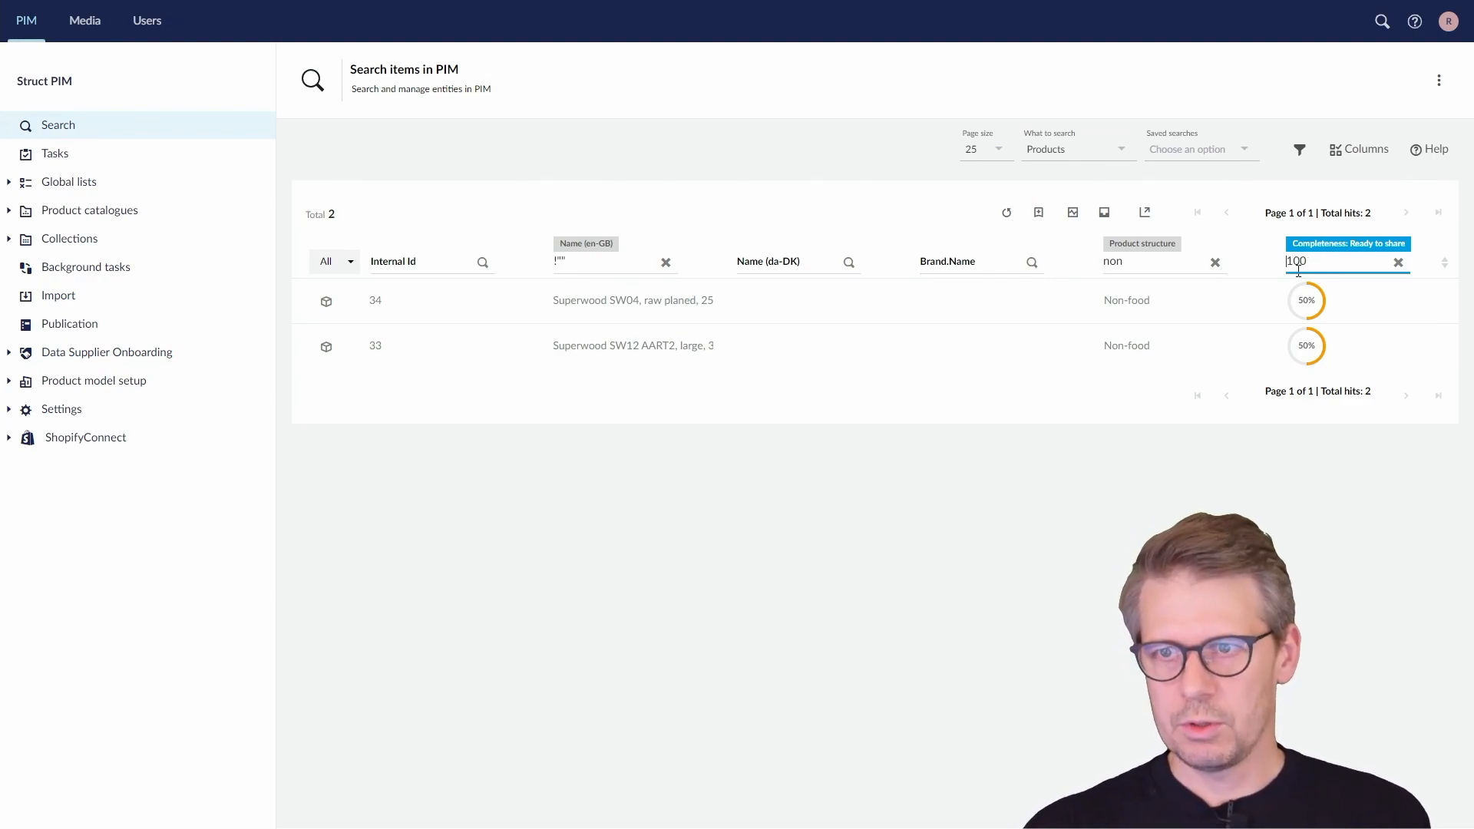
scroll(1334, 469, "down", 3)
scroll(1337, 487, "down", 4)
scroll(1340, 488, "up", 8)
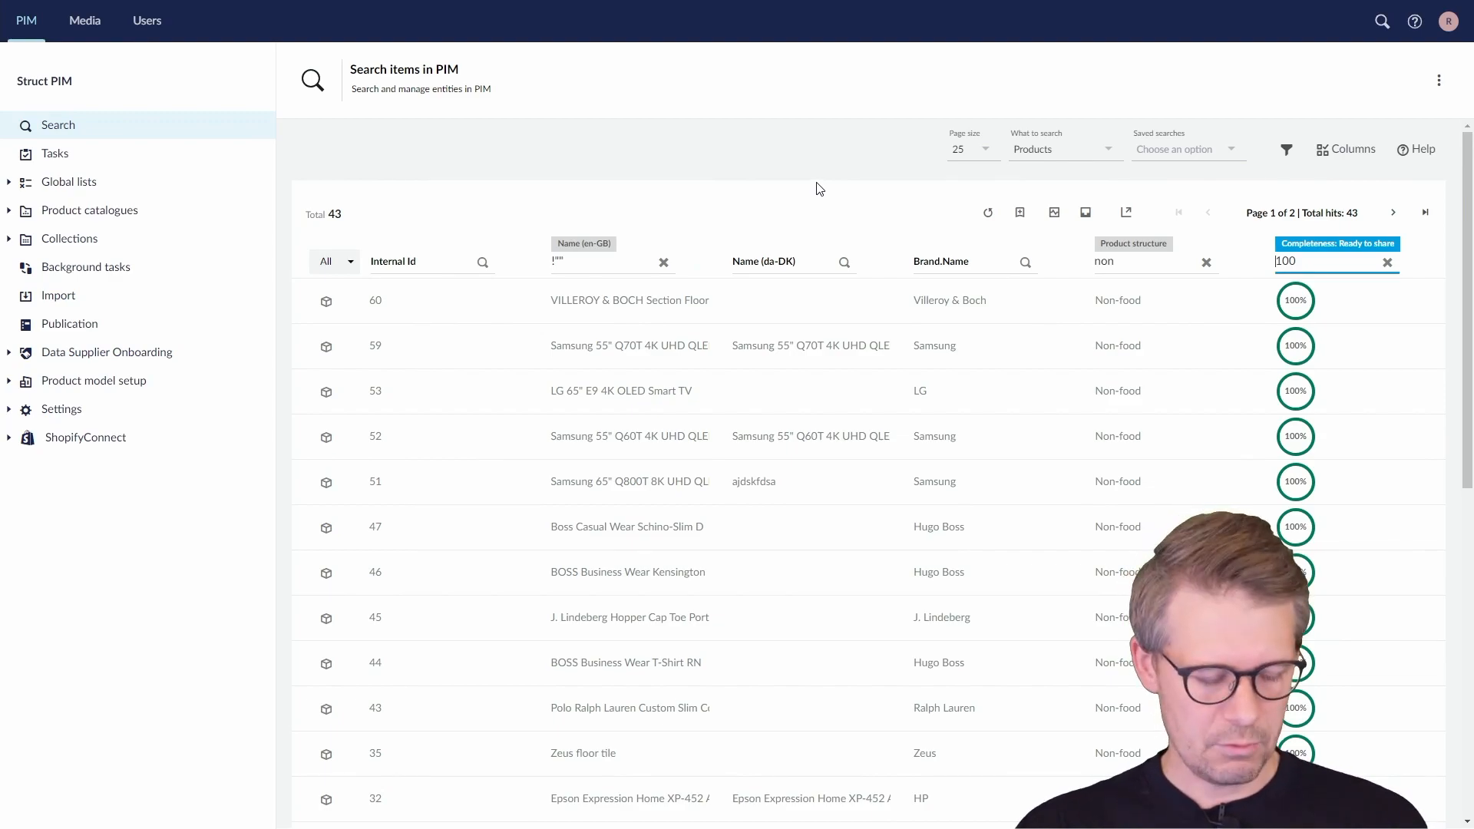
Switch to the Struct Docs site, open the changelog and search it for "quick expo", examining the newest matching entry and its release date
key("ctrl+Tab")
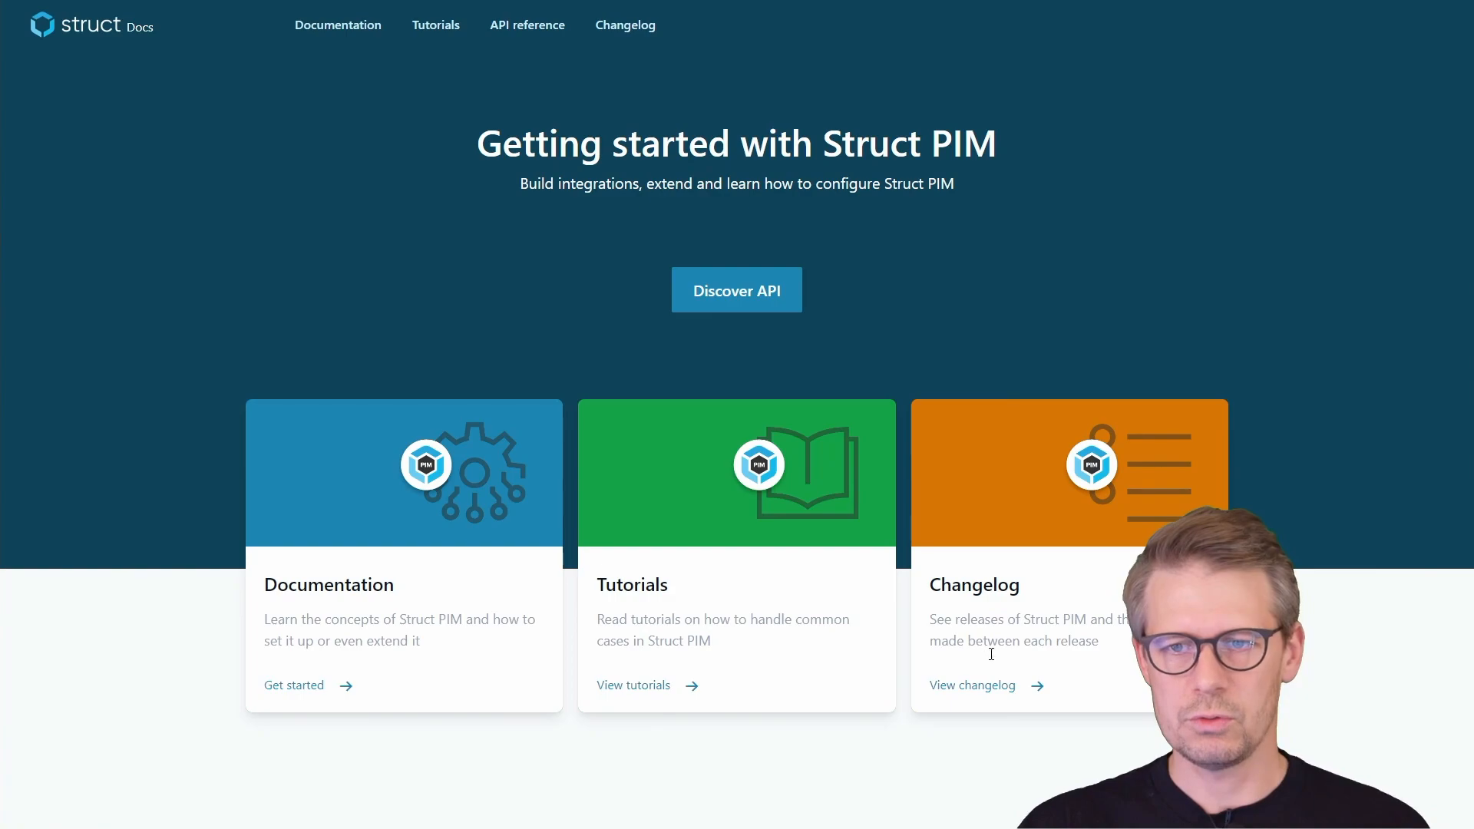
left_click(990, 693)
key("ctrl+f")
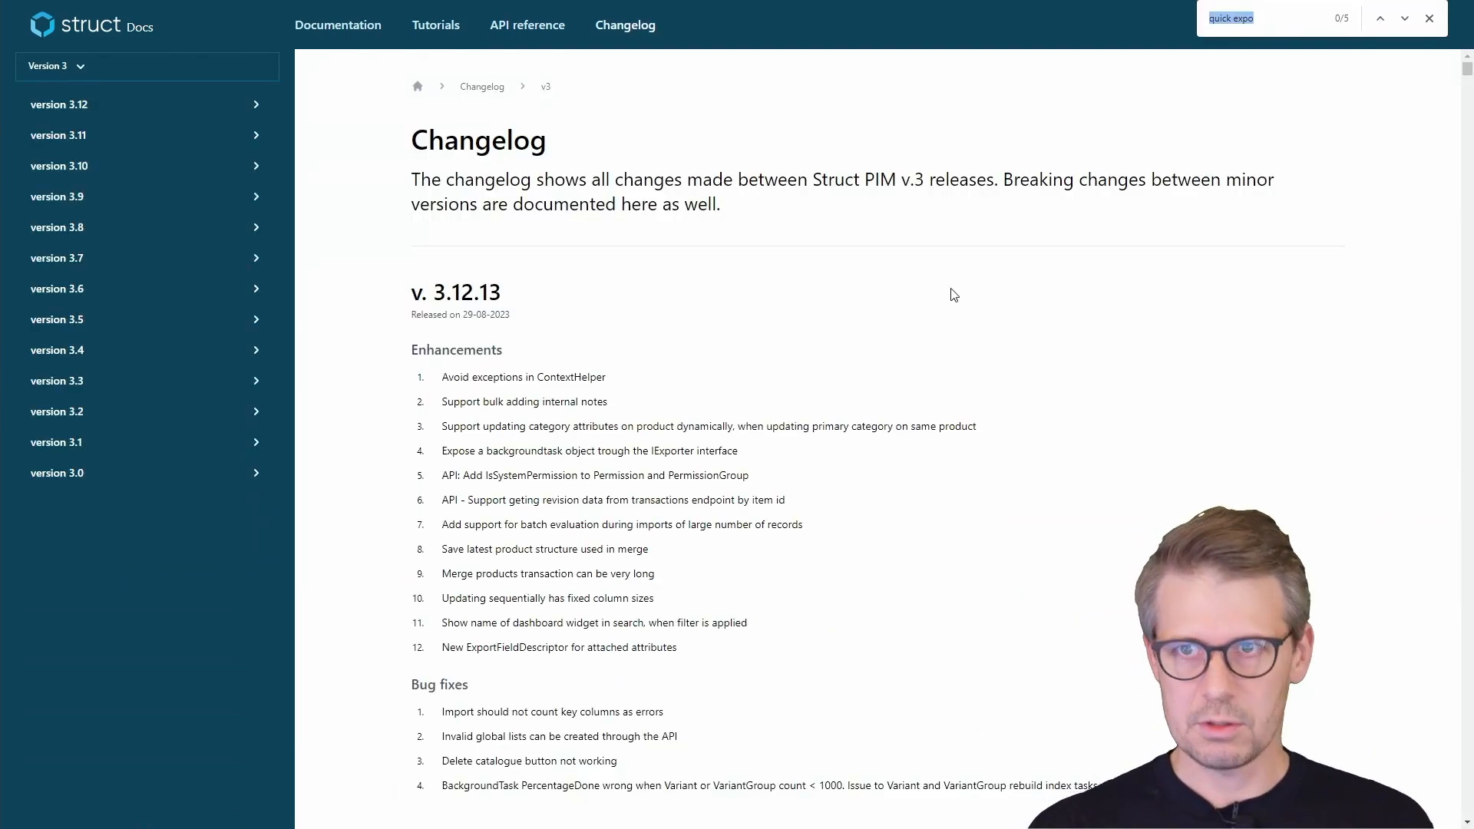
key("Return")
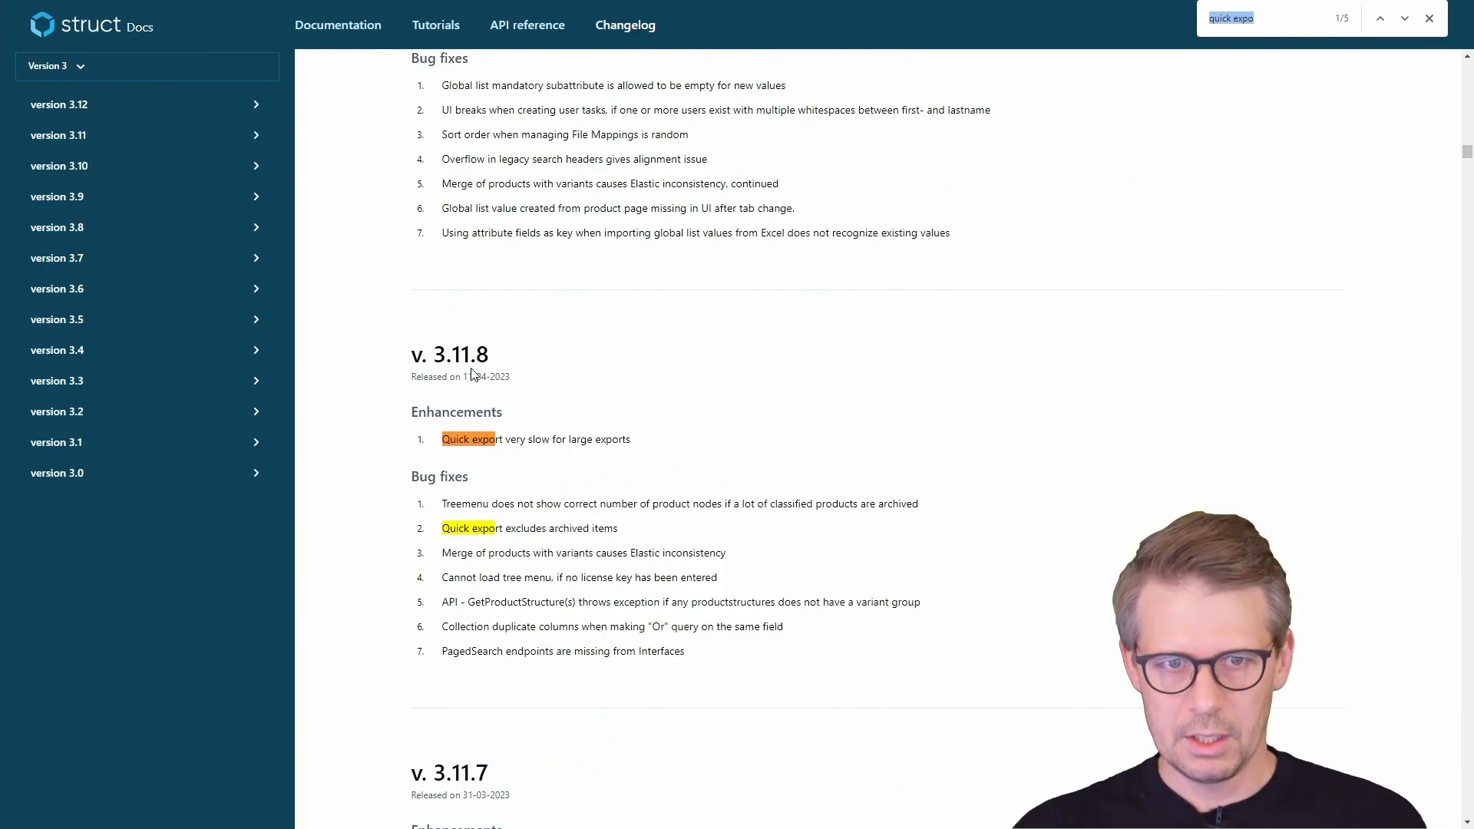
left_click_drag(508, 377, 462, 377)
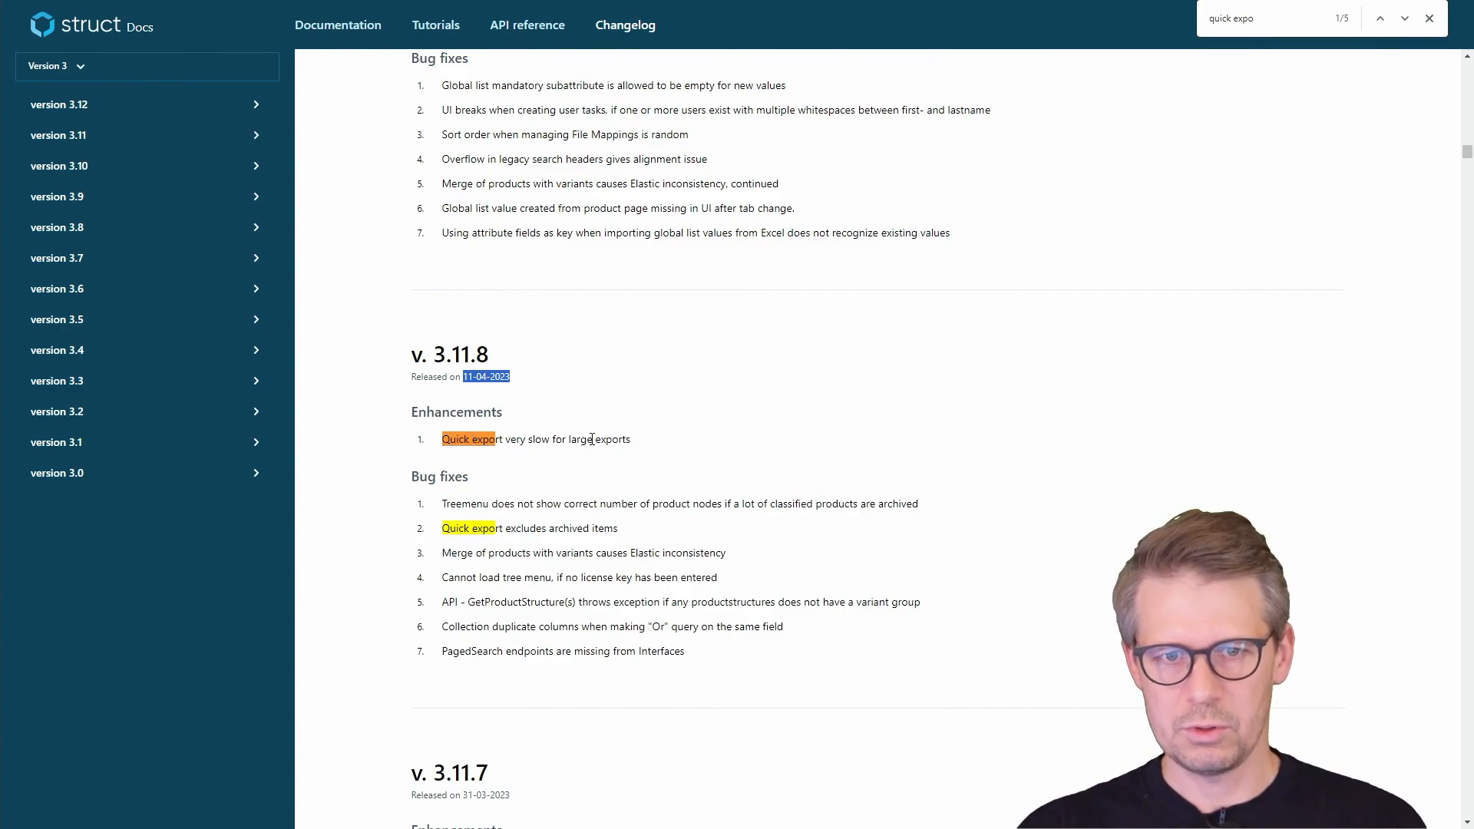
left_click_drag(631, 441, 569, 444)
left_click(569, 444)
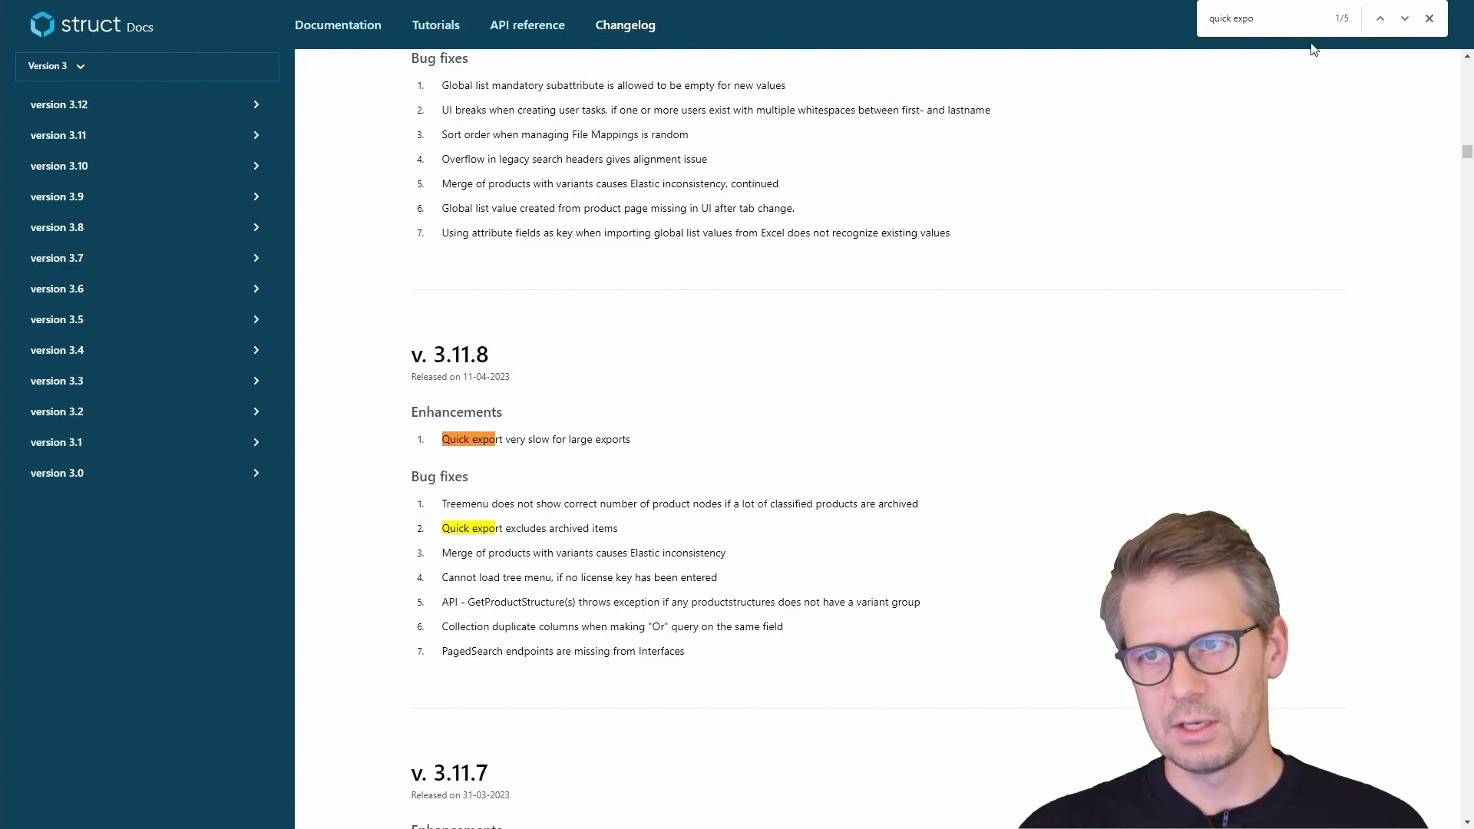
Go two matches further in the changelog and examine the version 3.11.2 enhancement about quick exporting selected items
left_click(1405, 20)
left_click(1405, 20)
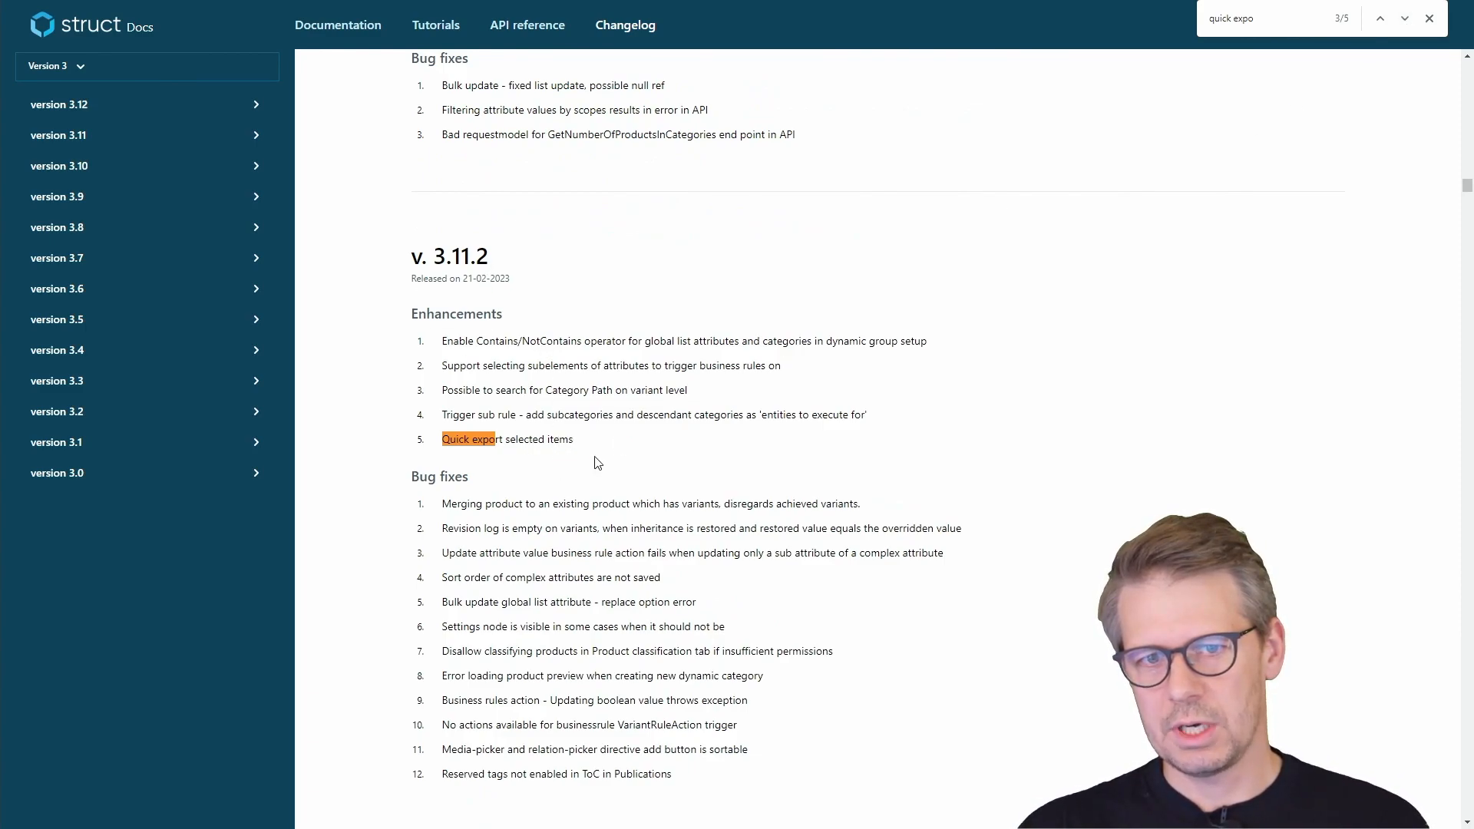
left_click_drag(582, 448, 485, 445)
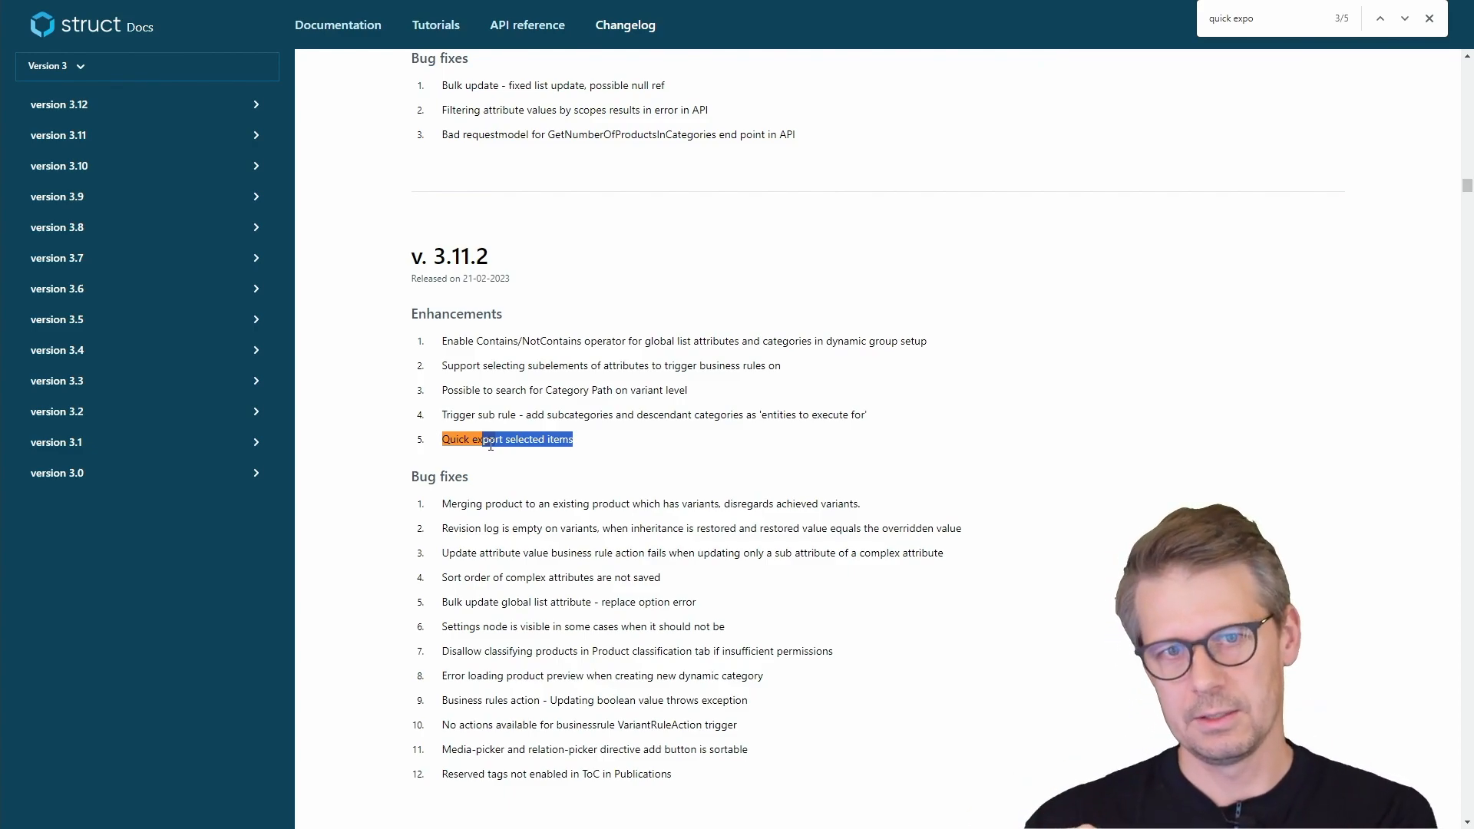
Go to the next match and examine the version 3.11.0 release number, date and new feature for quick export in search view
left_click(1404, 18)
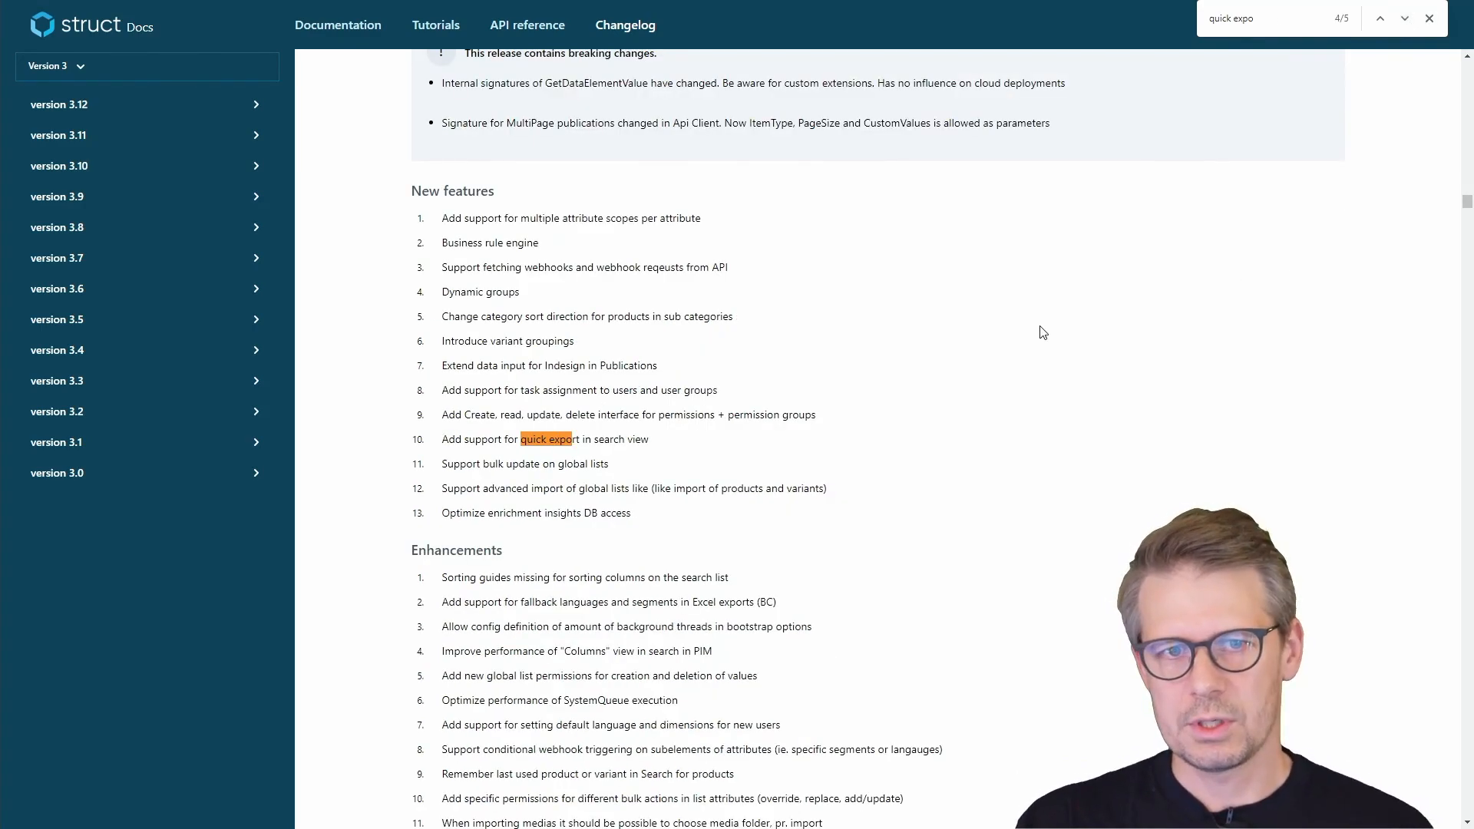
scroll(472, 101, "up", 2)
mouse_move(434, 119)
left_mouse_down()
mouse_move(488, 121)
mouse_move(435, 122)
left_mouse_up()
left_click(495, 125)
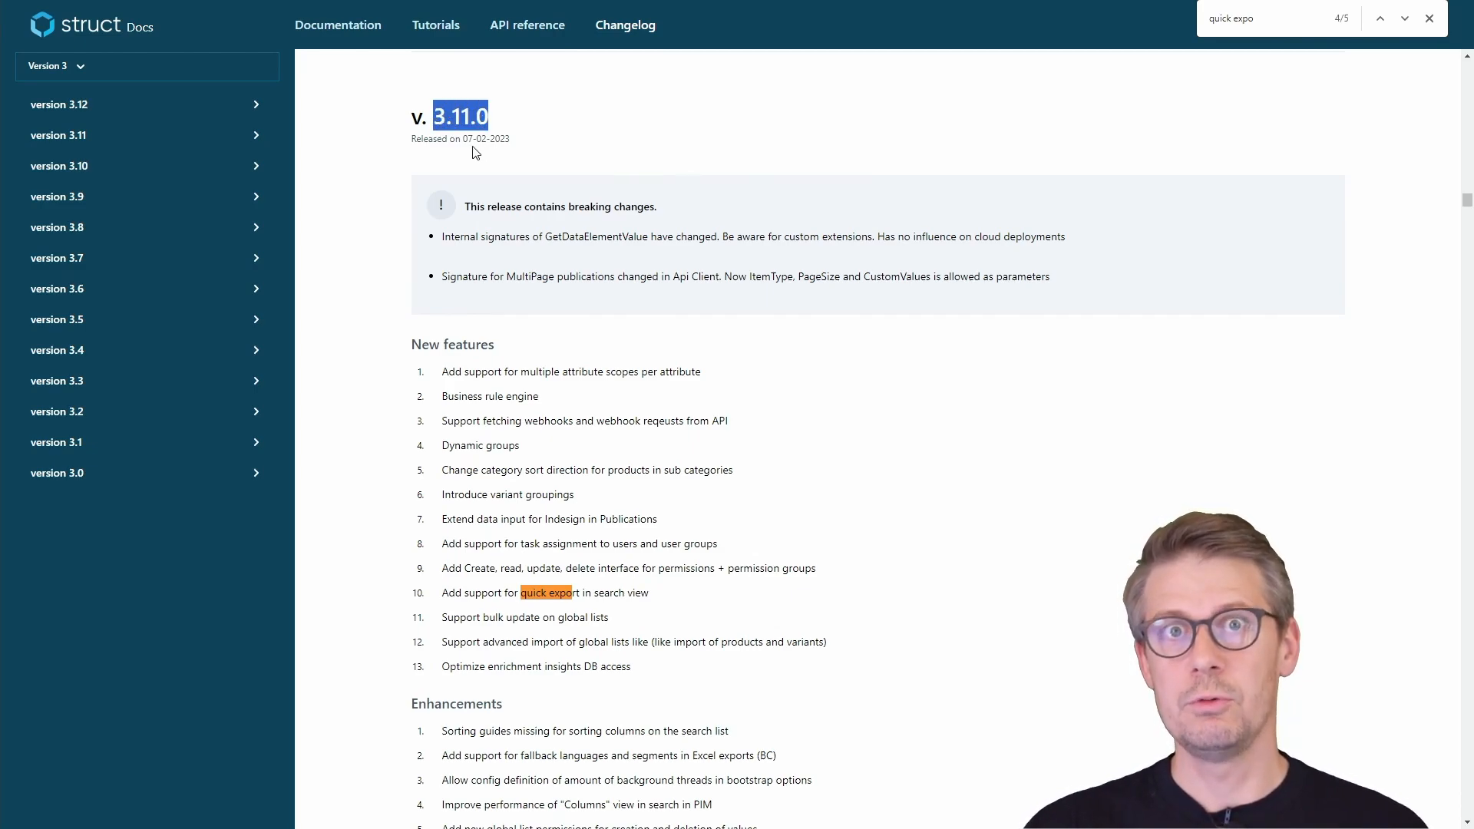
left_click_drag(463, 139, 512, 141)
left_click(591, 315)
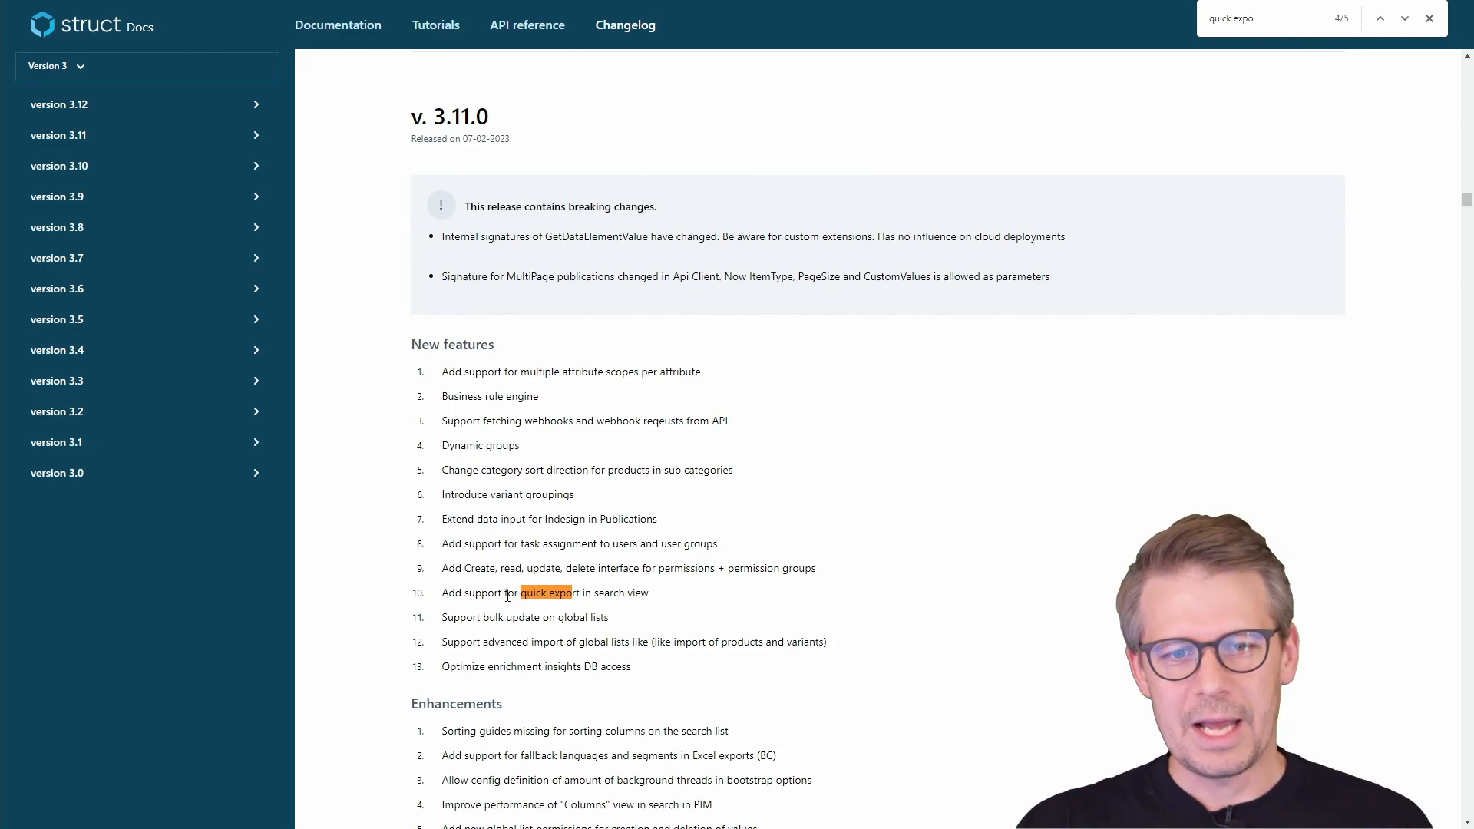
left_click_drag(651, 594, 444, 597)
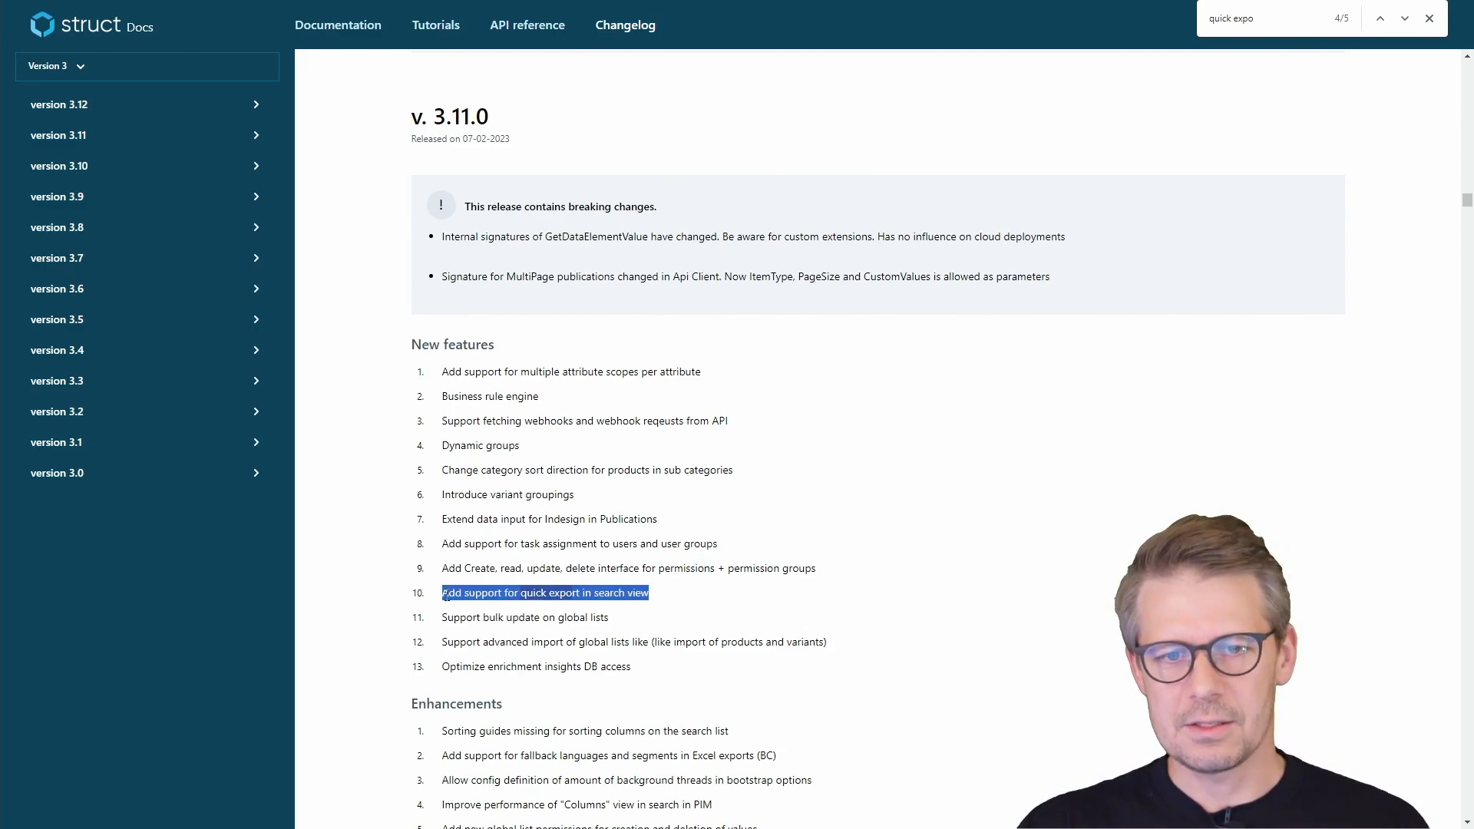
left_click(516, 594)
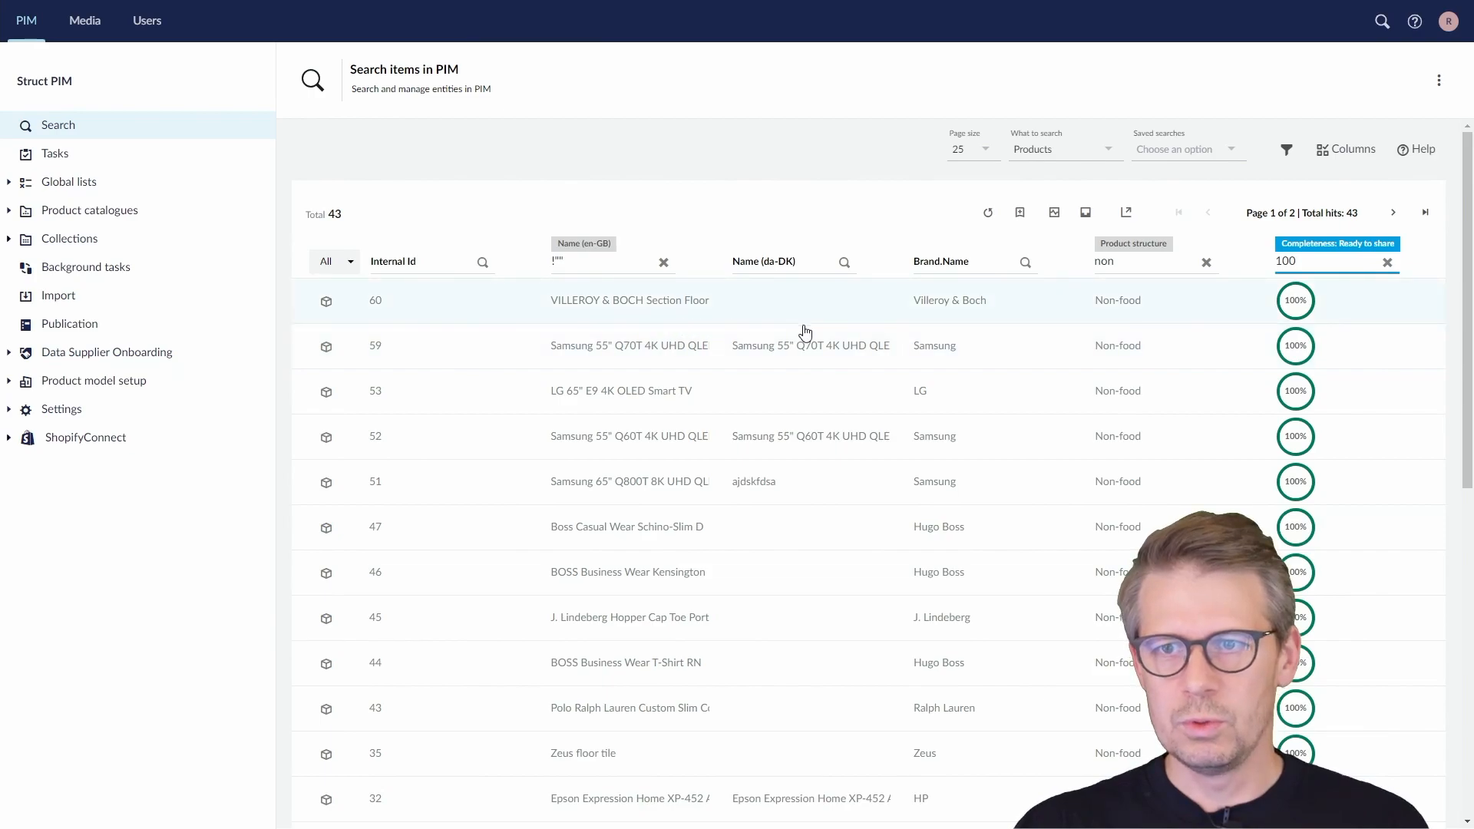
Return to Struct PIM, quick export the filtered products and fit columns A to F in Excel to their contents
left_click(1128, 213)
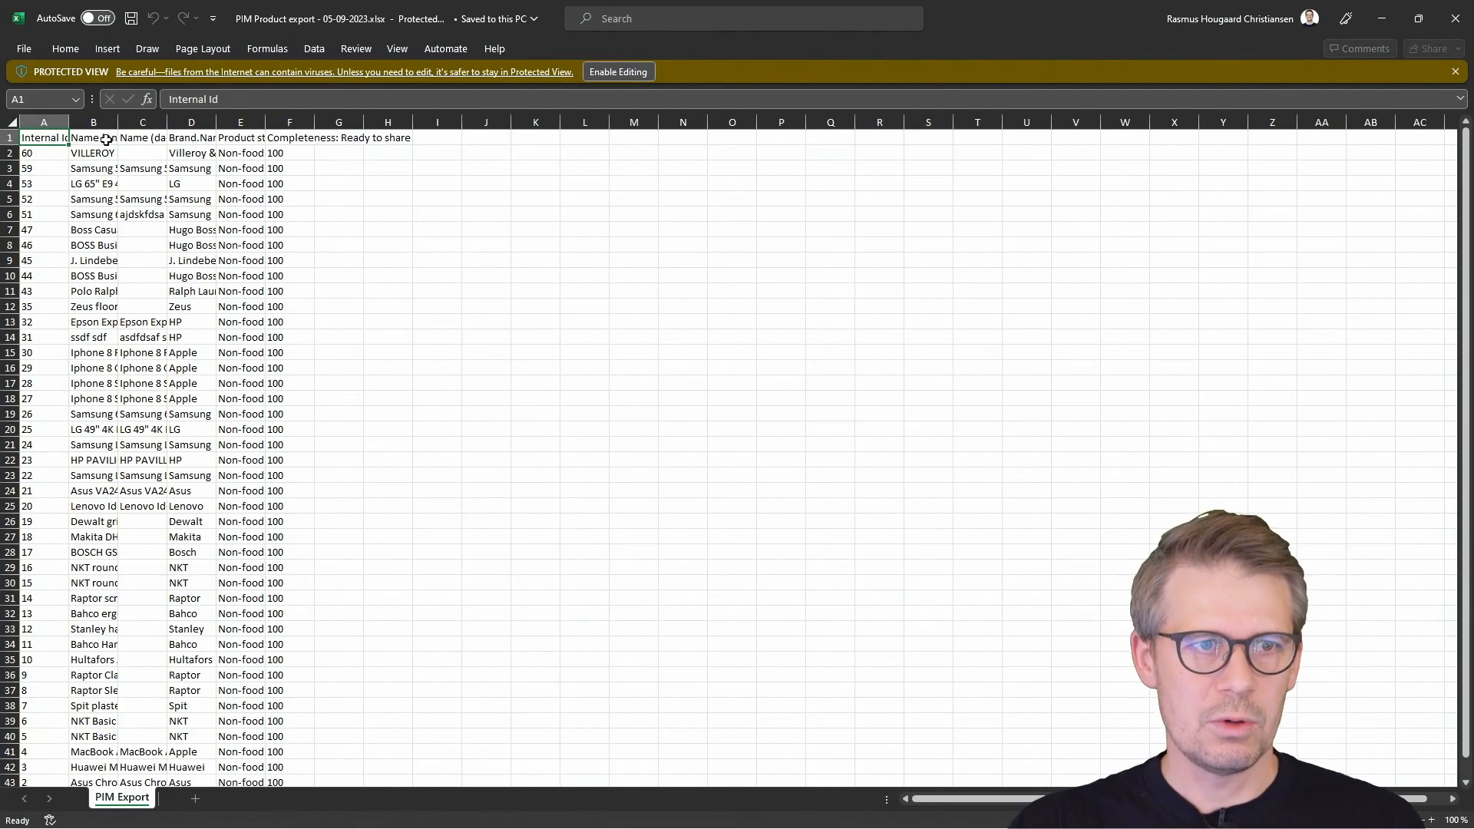
left_click_drag(35, 122, 296, 124)
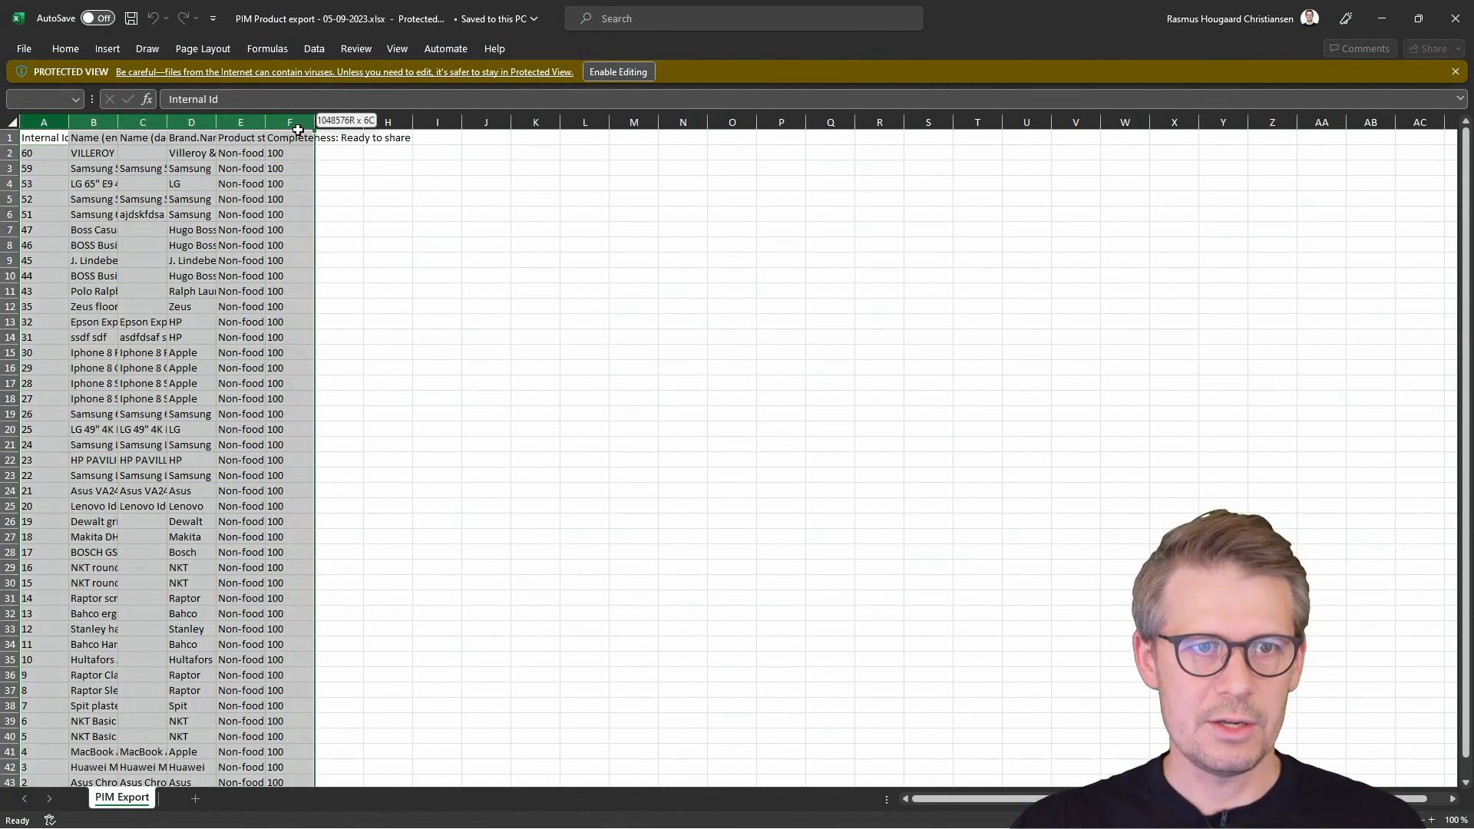
double_click(315, 122)
left_click(475, 377)
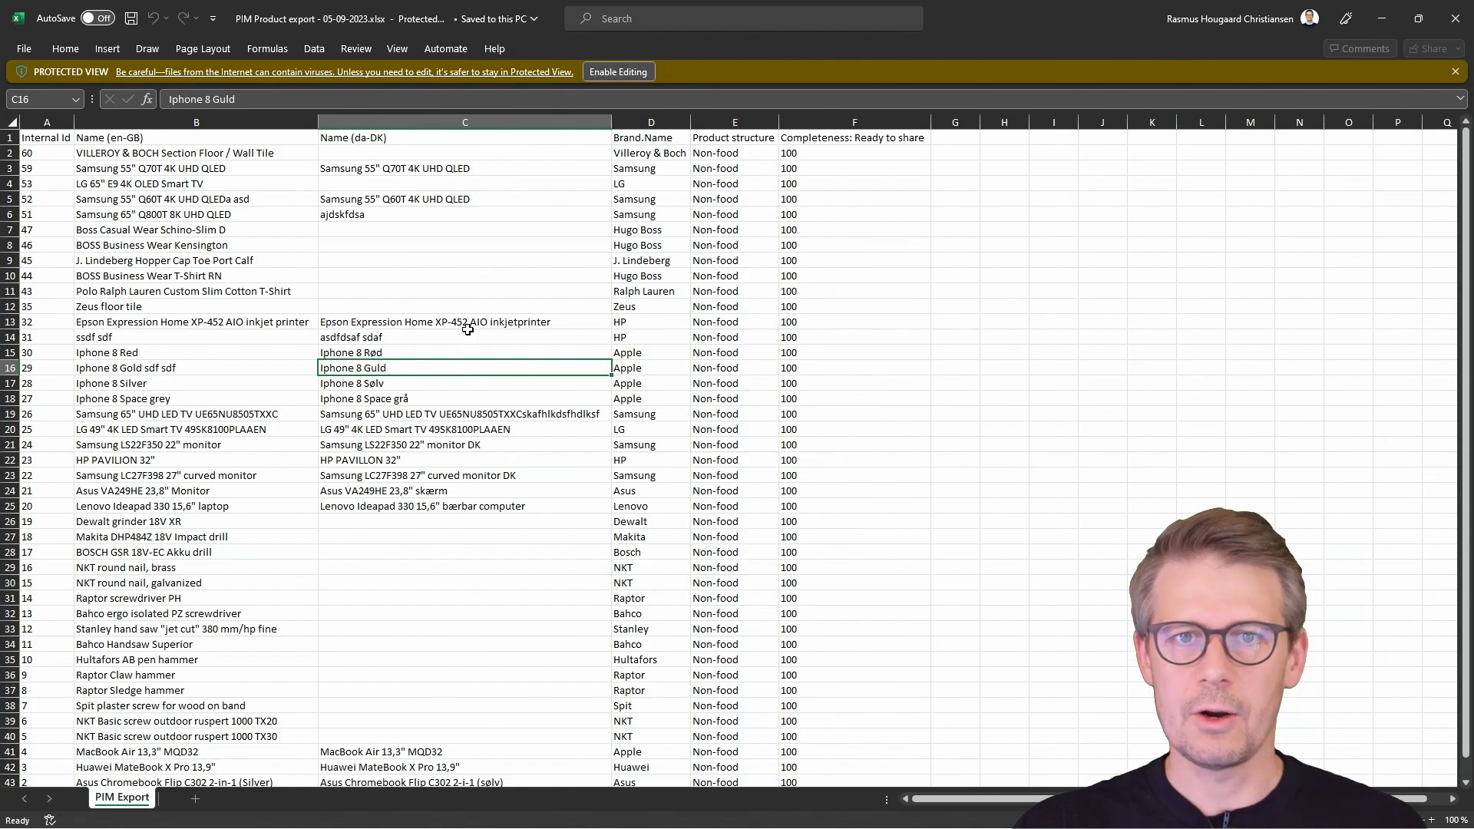
Review the product names and internal IDs in the exported workbook, then close it
scroll(477, 337, "down", 3)
scroll(476, 338, "up", 3)
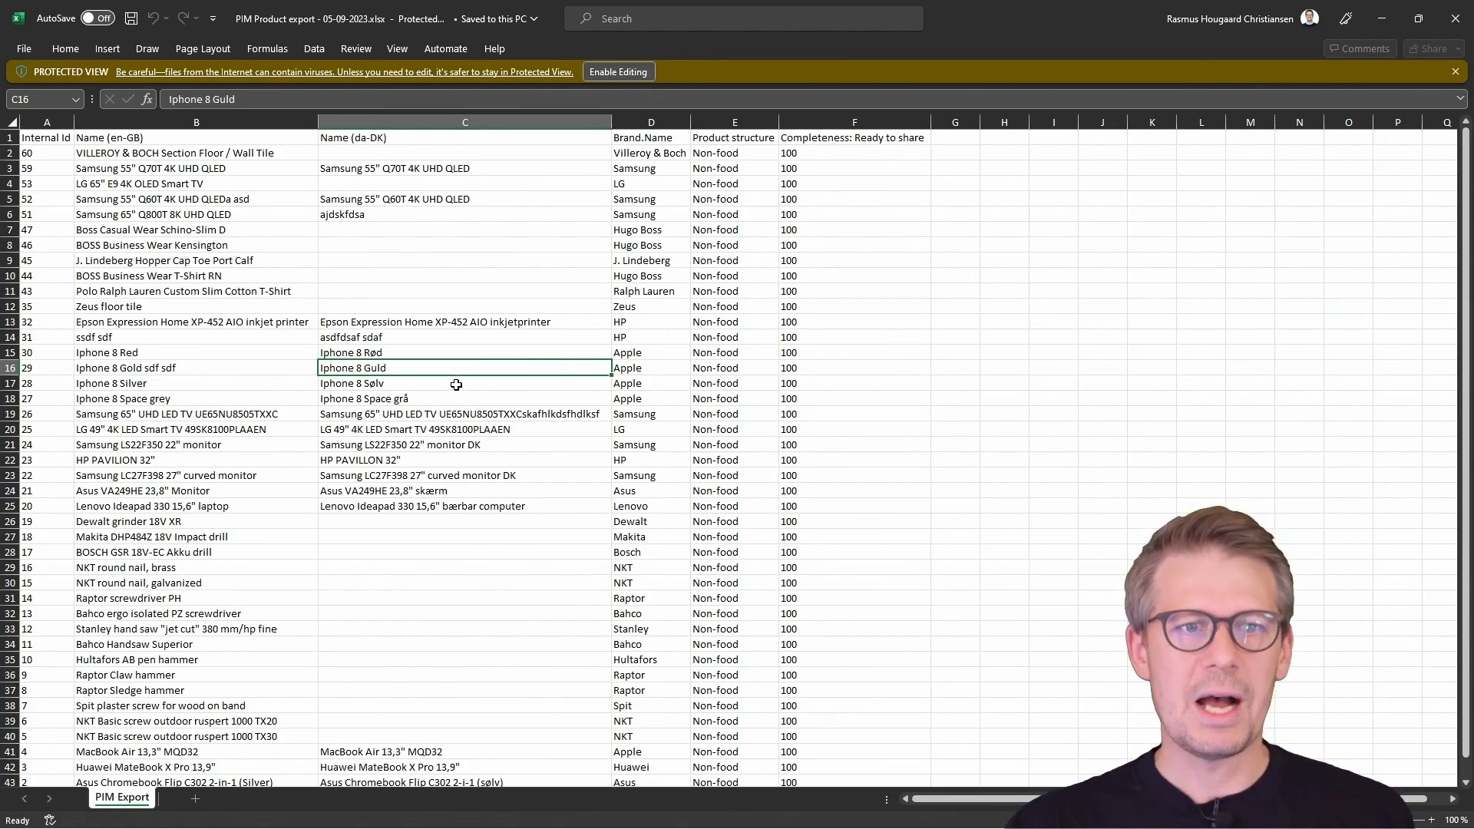
left_click(250, 339)
left_click(394, 337)
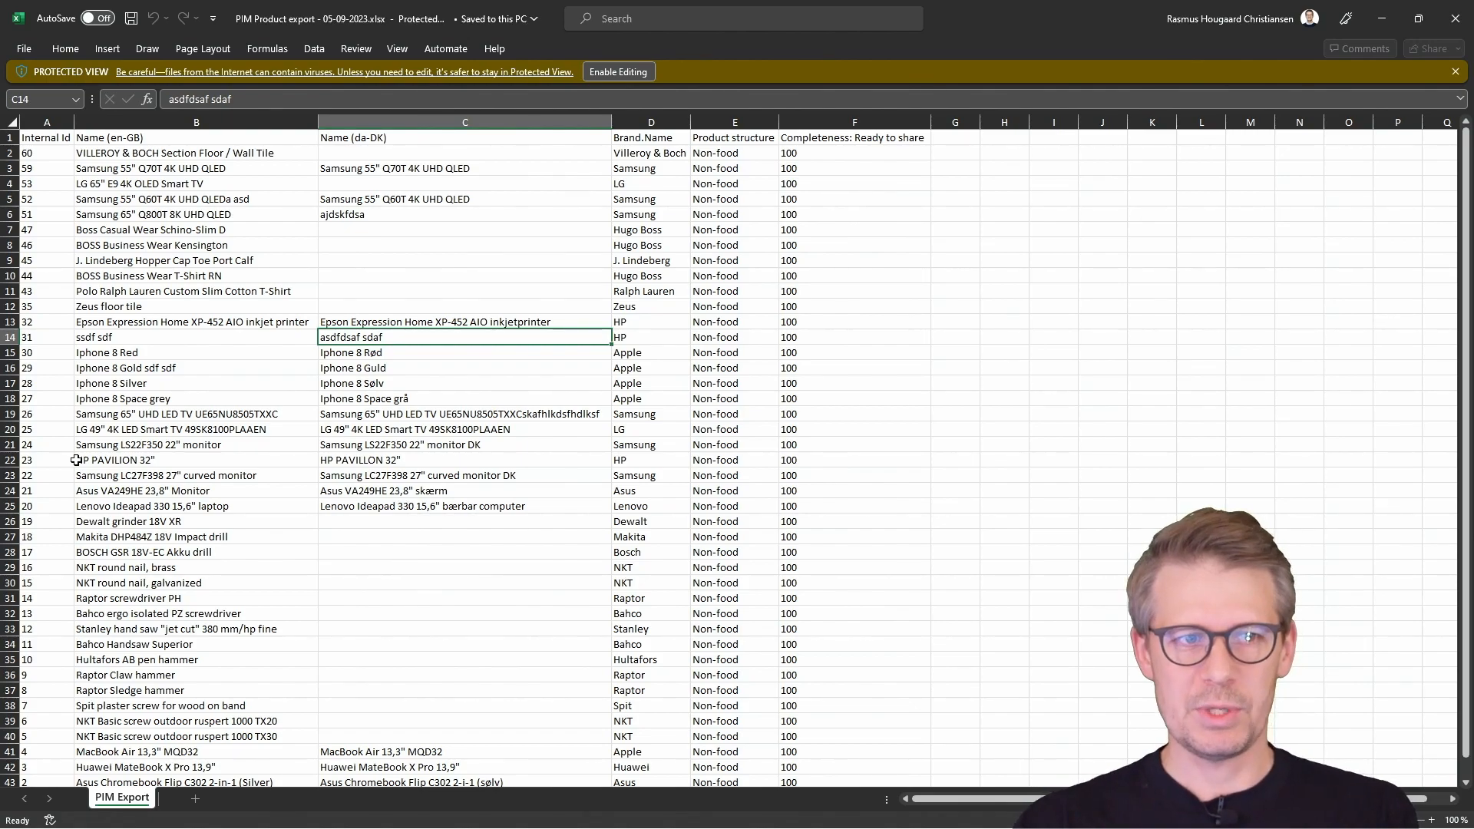
left_click_drag(29, 307, 32, 449)
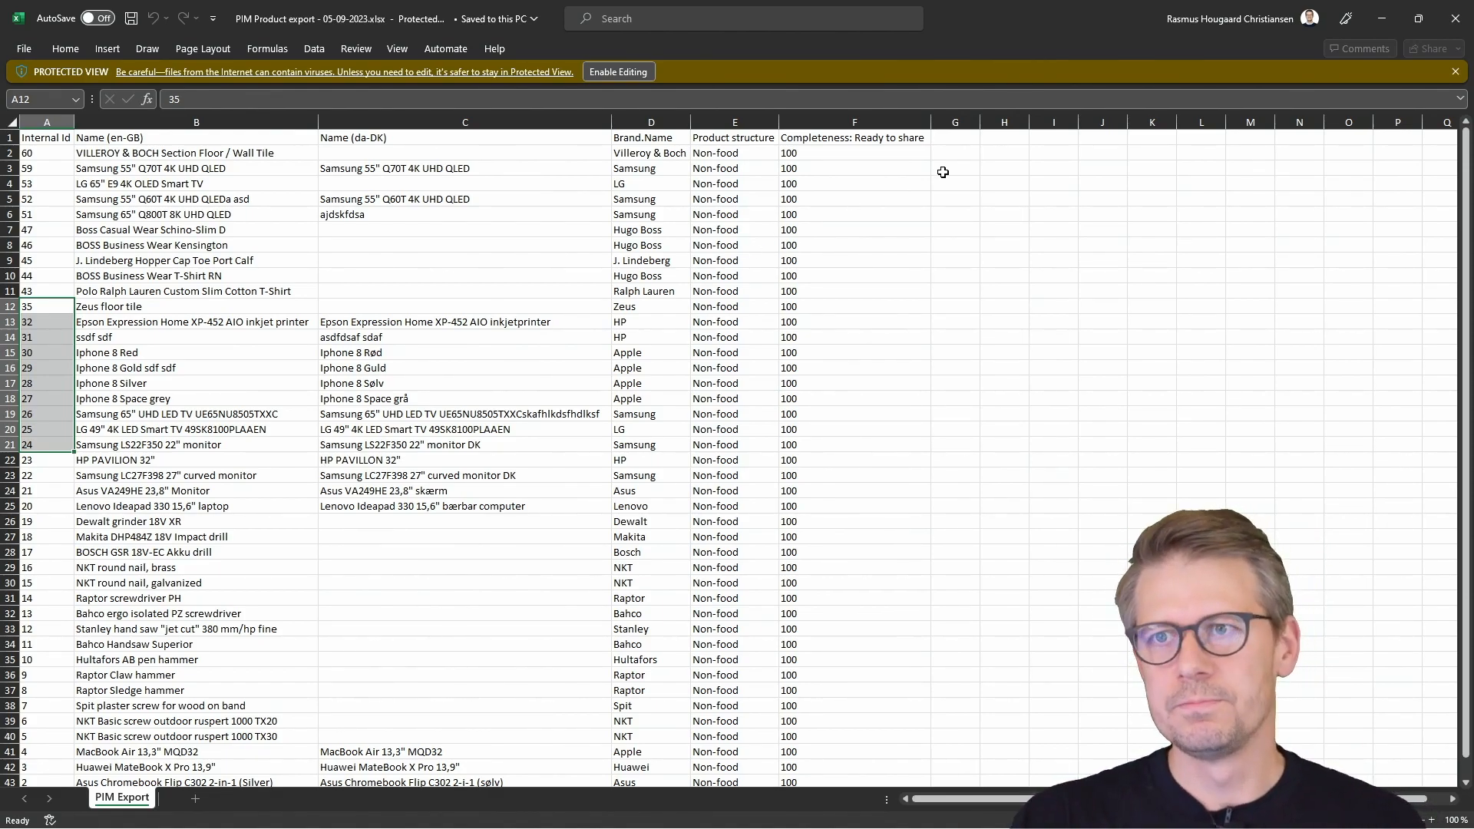
left_click(1462, 26)
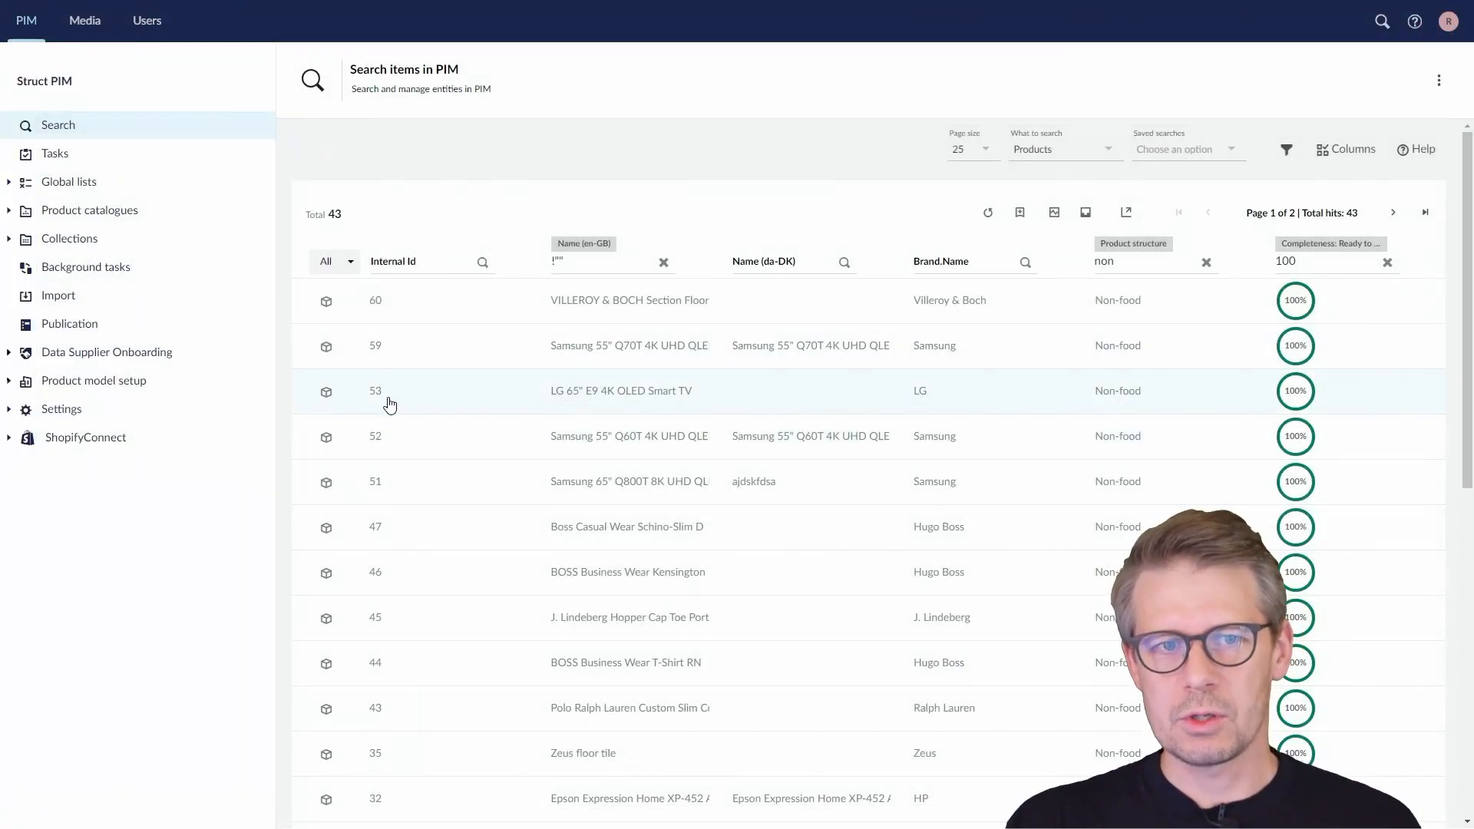
Select the products with internal IDs 59, 53, 52, 47 and 46 in the search results and quick export them
left_click(326, 347)
left_click(327, 391)
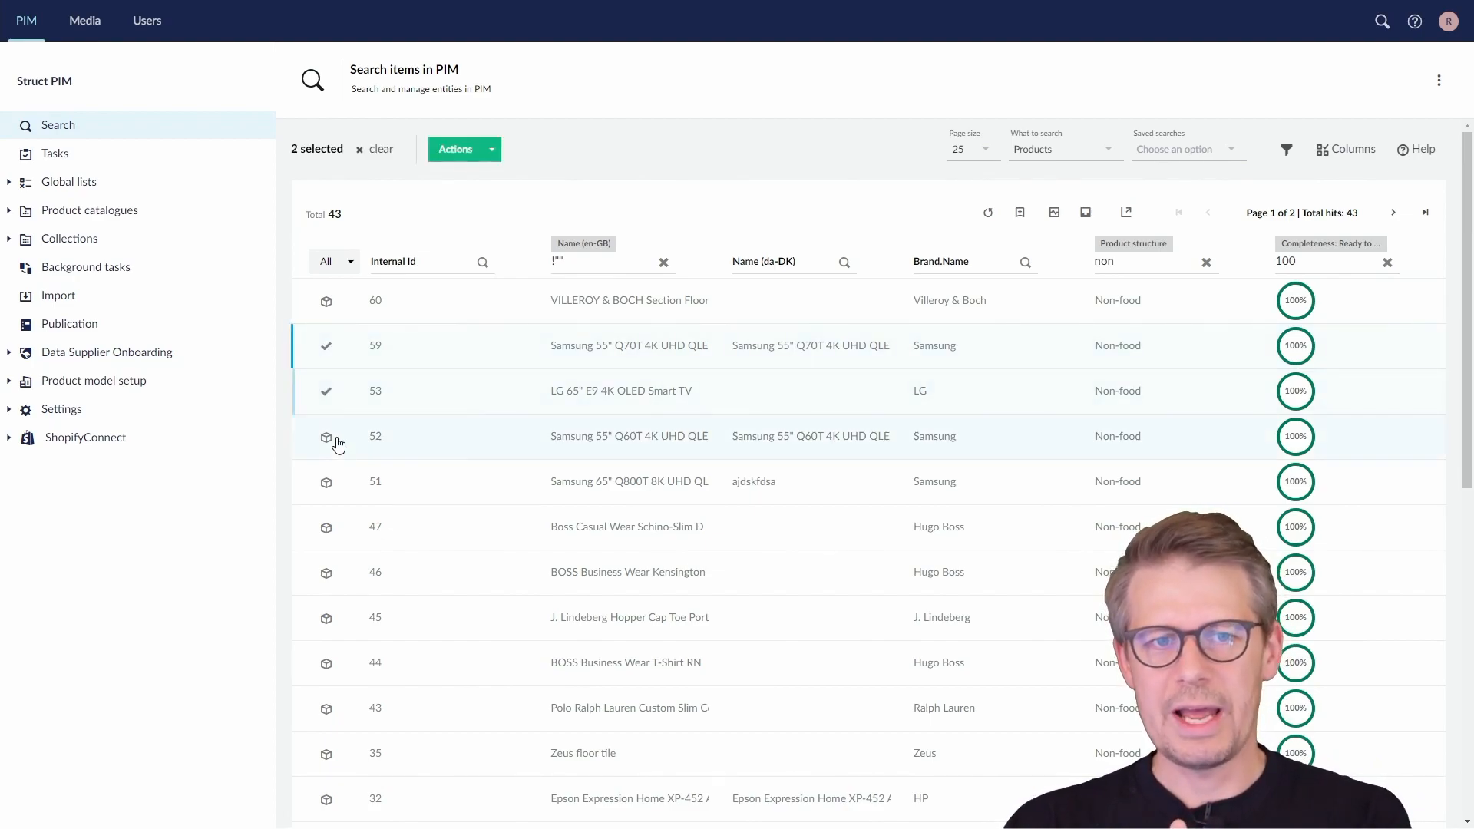
left_click(327, 437)
left_click(328, 530)
left_click(328, 573)
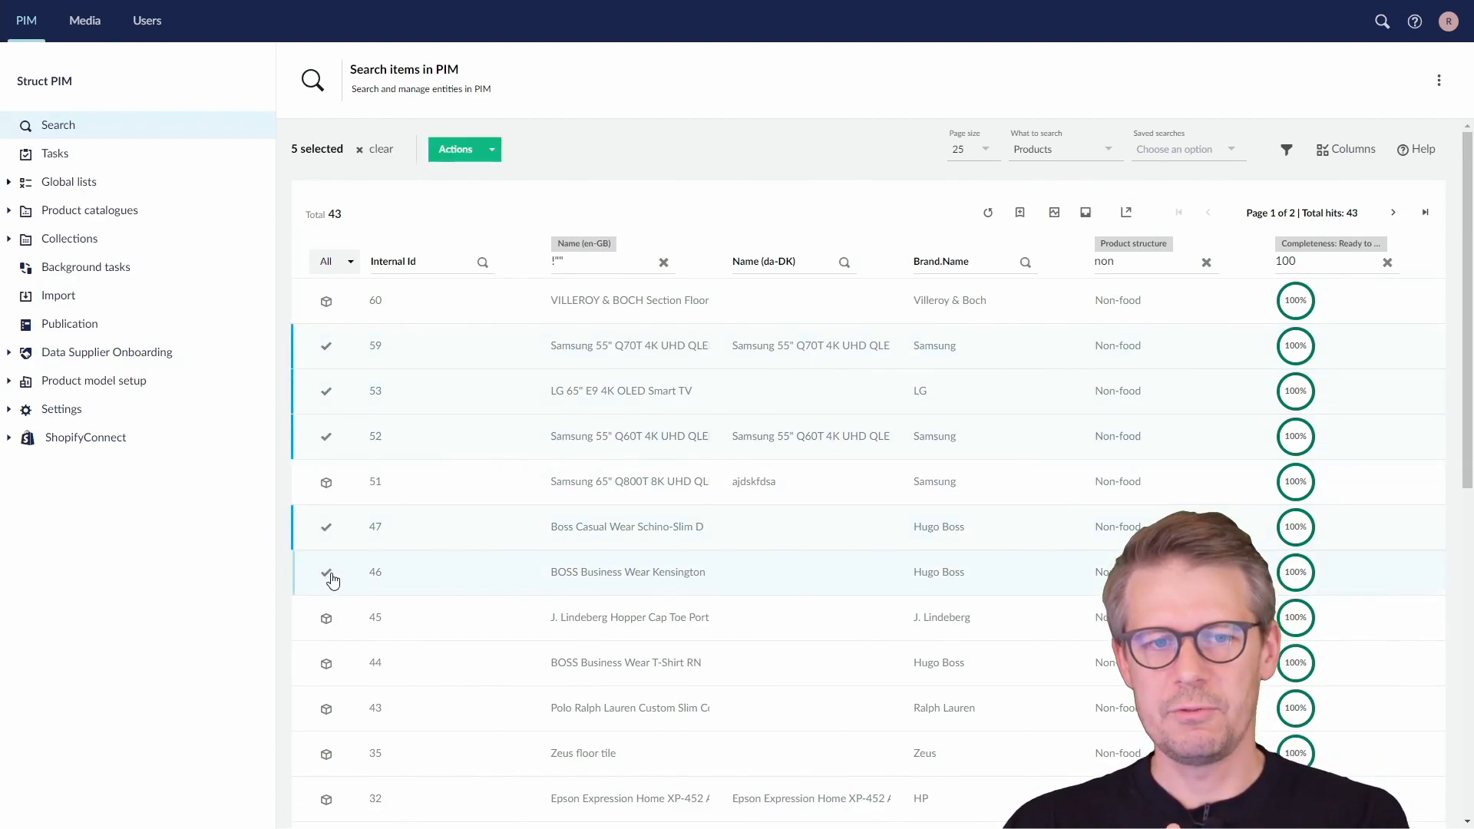
left_click(1129, 215)
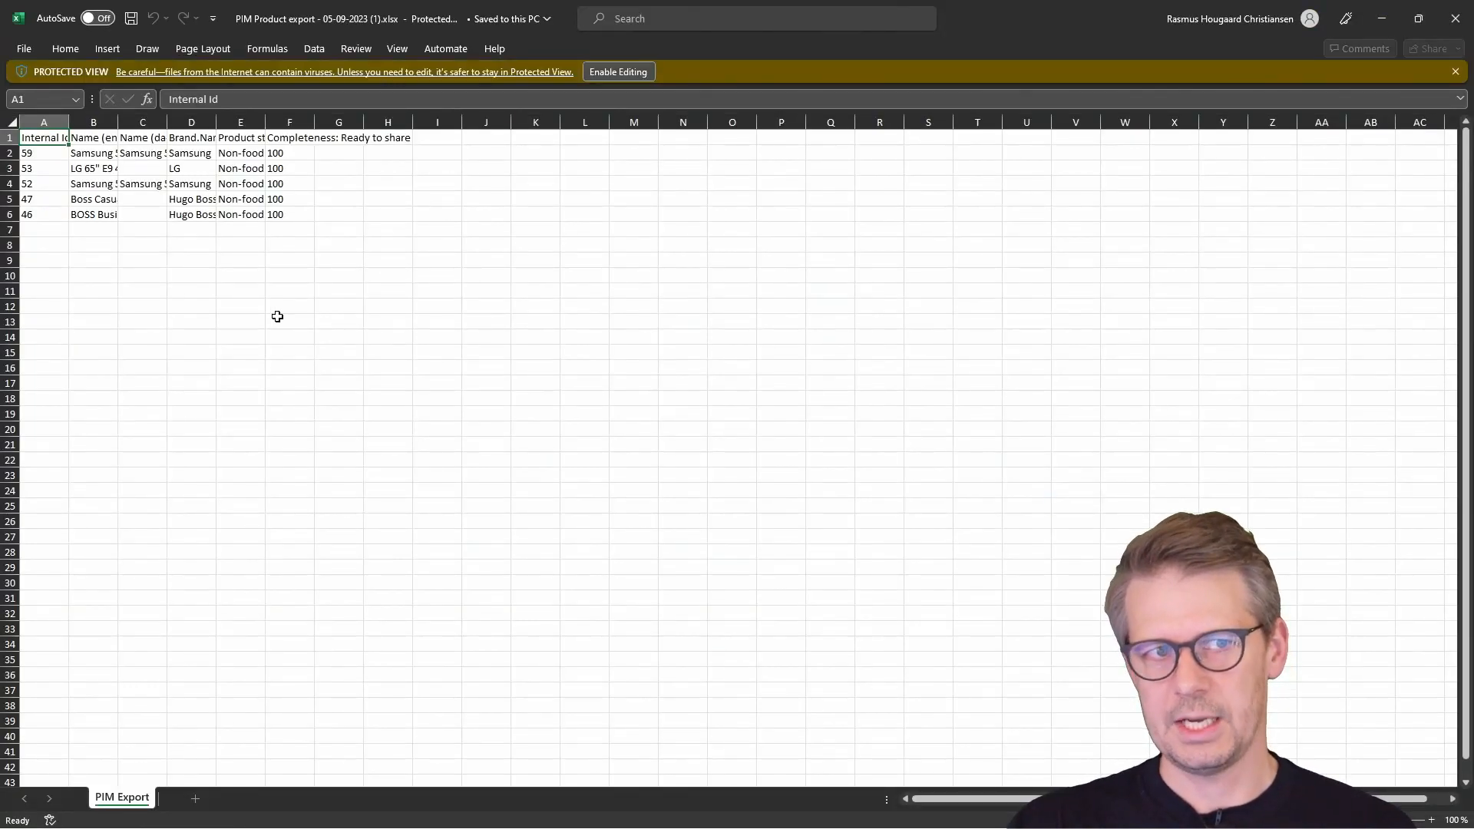
Review the exported selection in Excel with columns A to G fitted to their contents, then close the workbook
left_click_drag(44, 121, 317, 122)
double_click(315, 122)
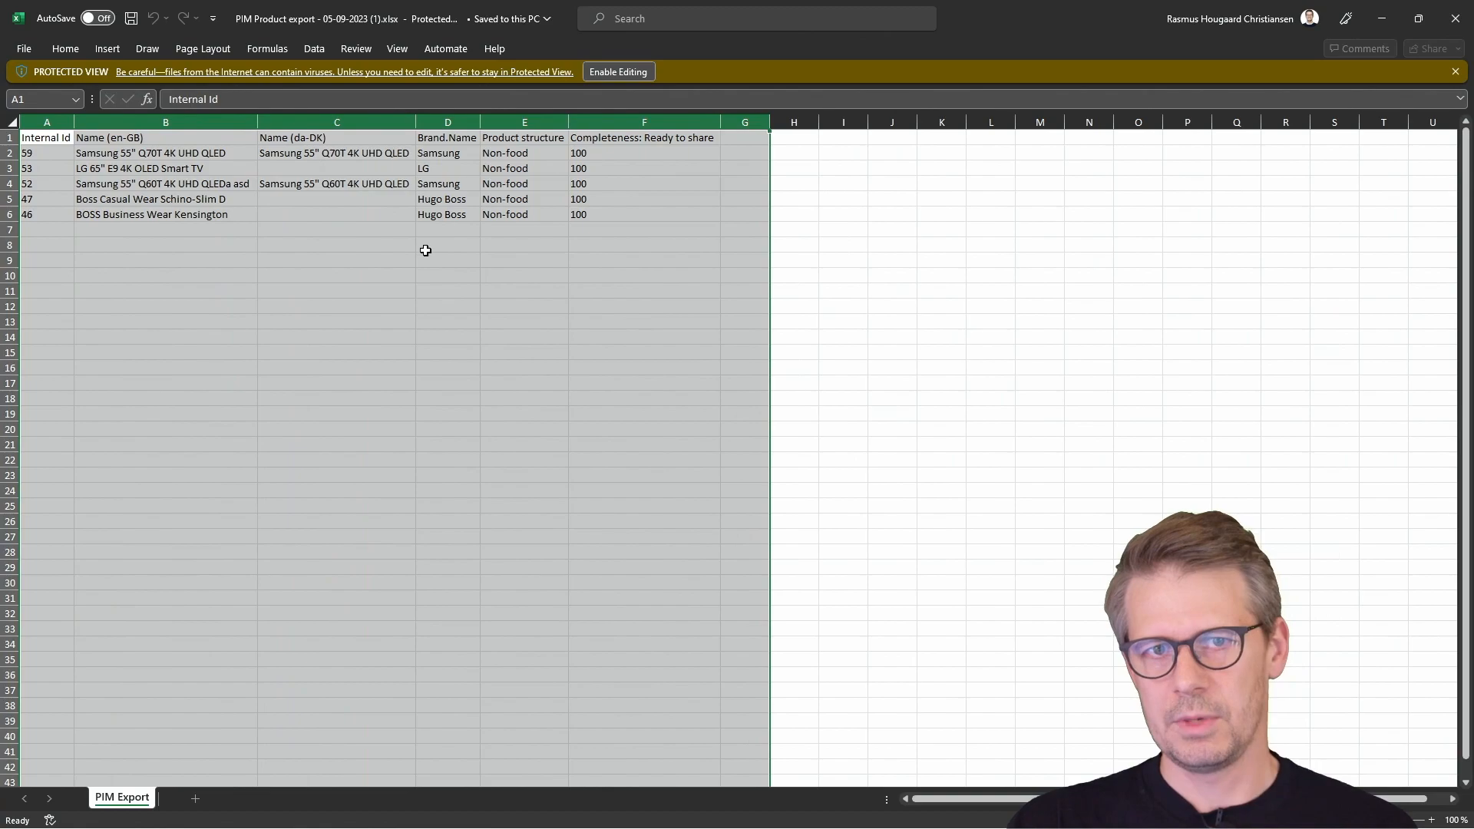
left_click(535, 337)
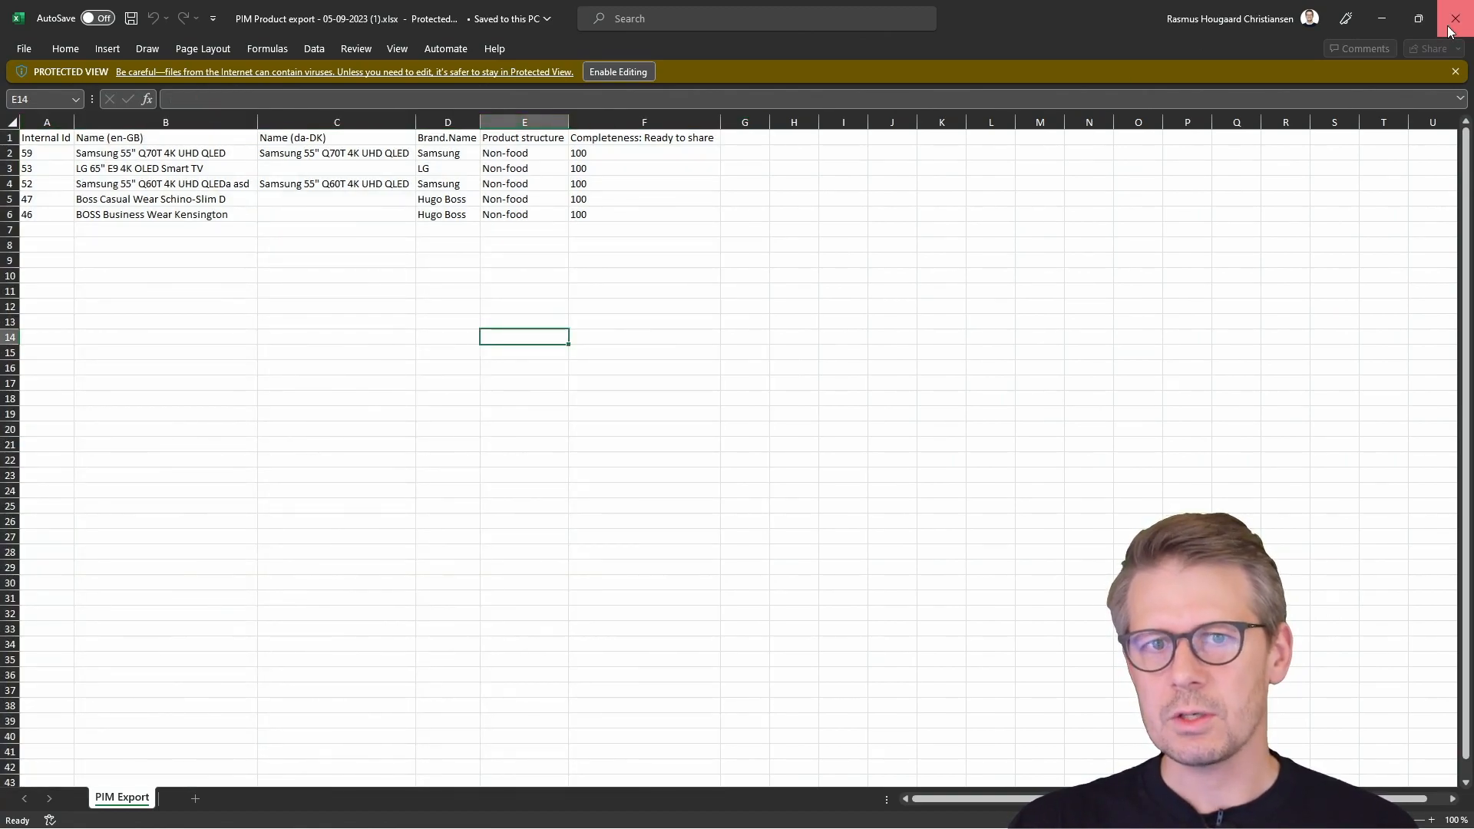
left_click(1456, 19)
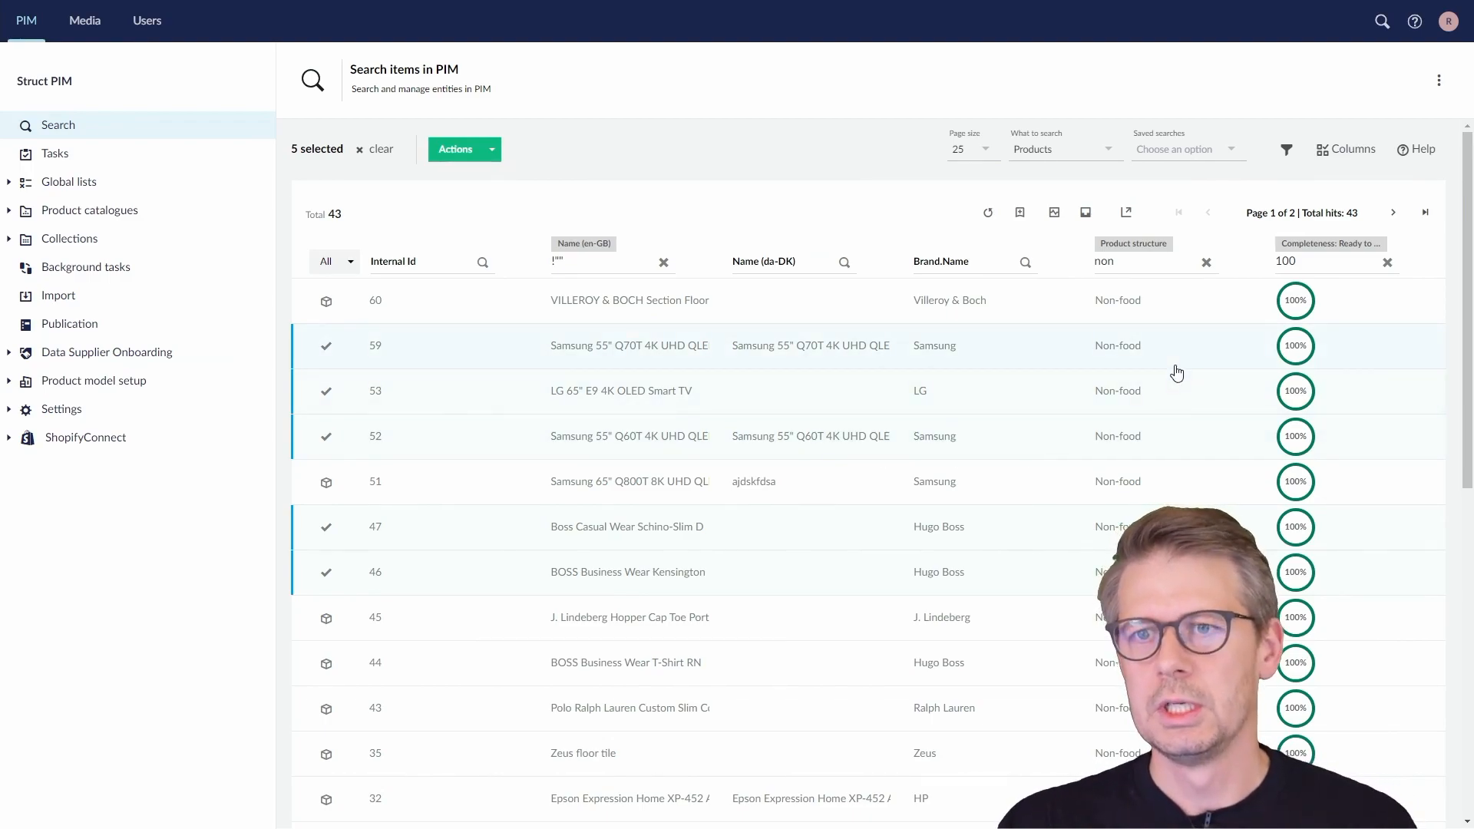
Select all filtered products and start an export of them with the Custom Excel export exporter
left_click(326, 262)
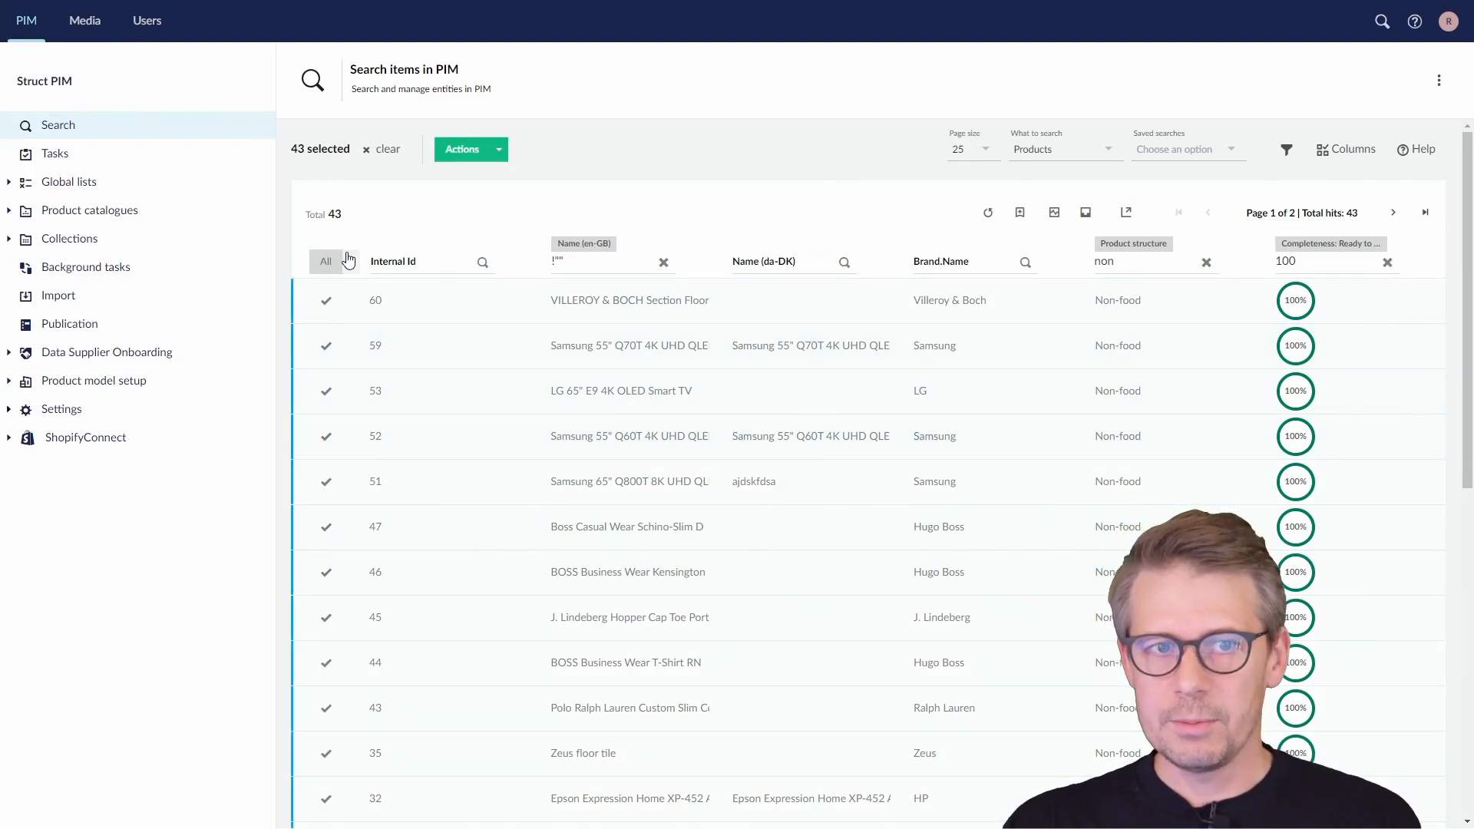
left_click(501, 152)
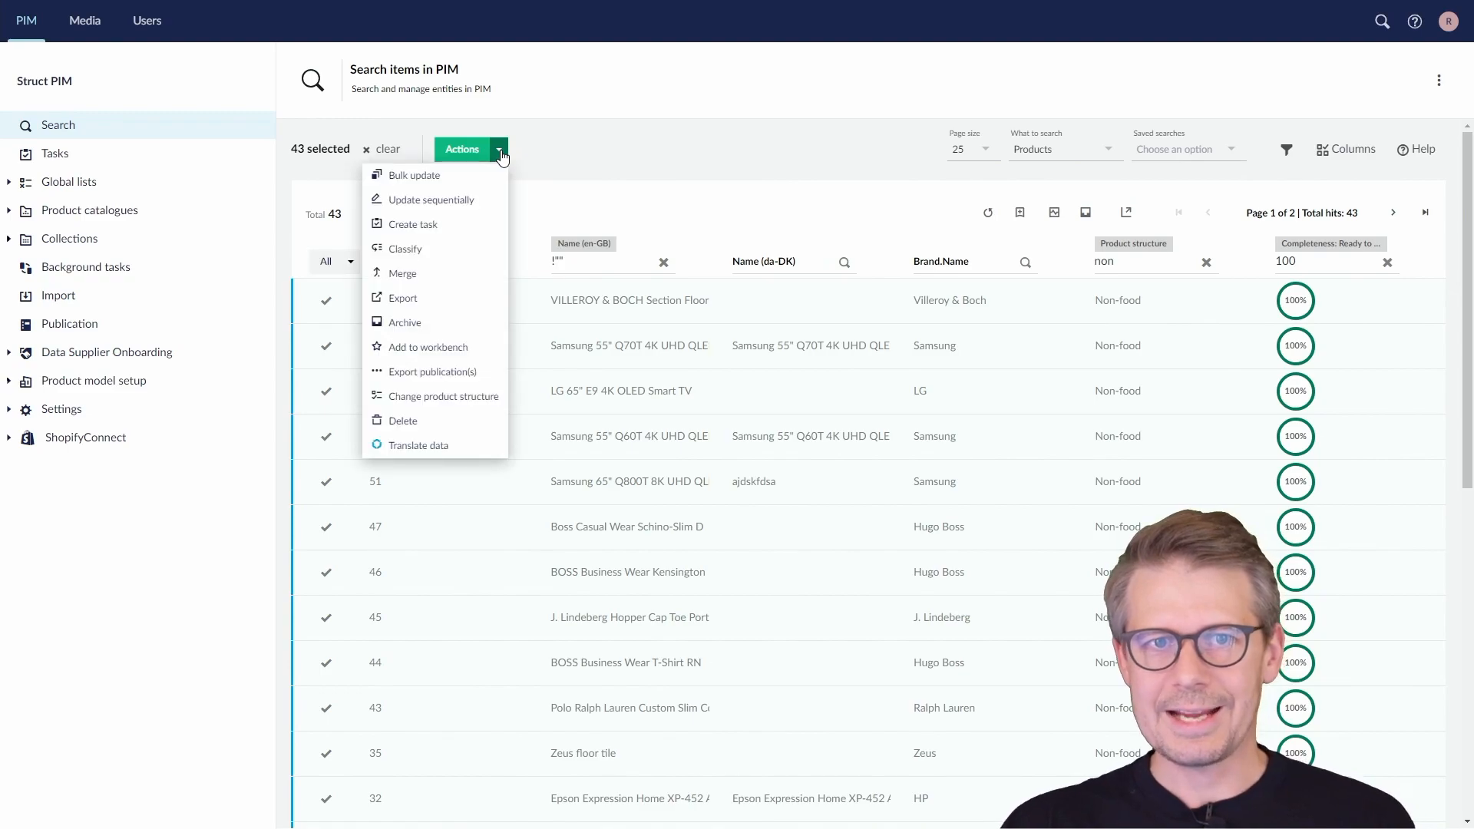
left_click(431, 305)
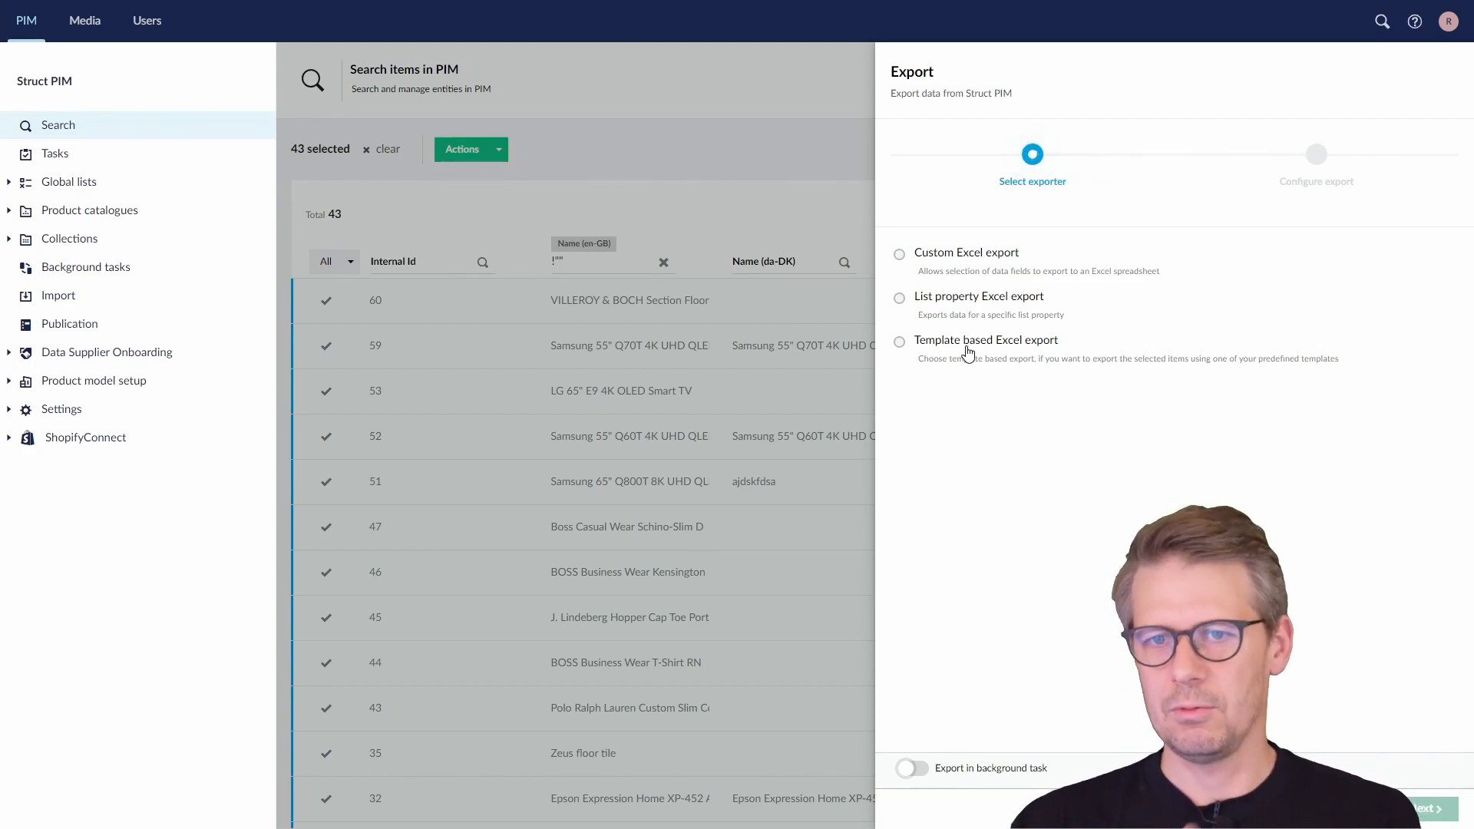
left_click(965, 261)
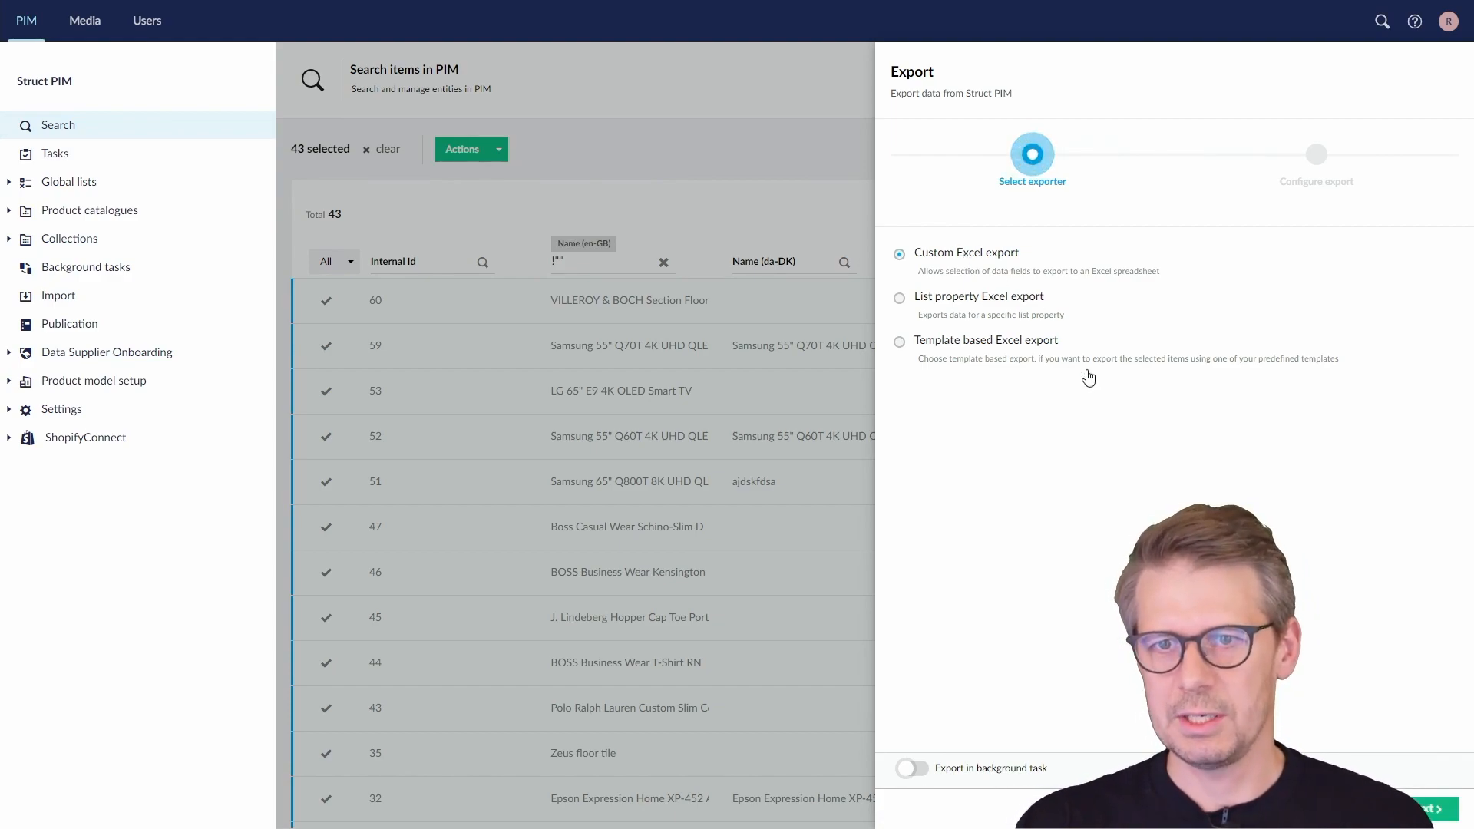
left_click(1434, 809)
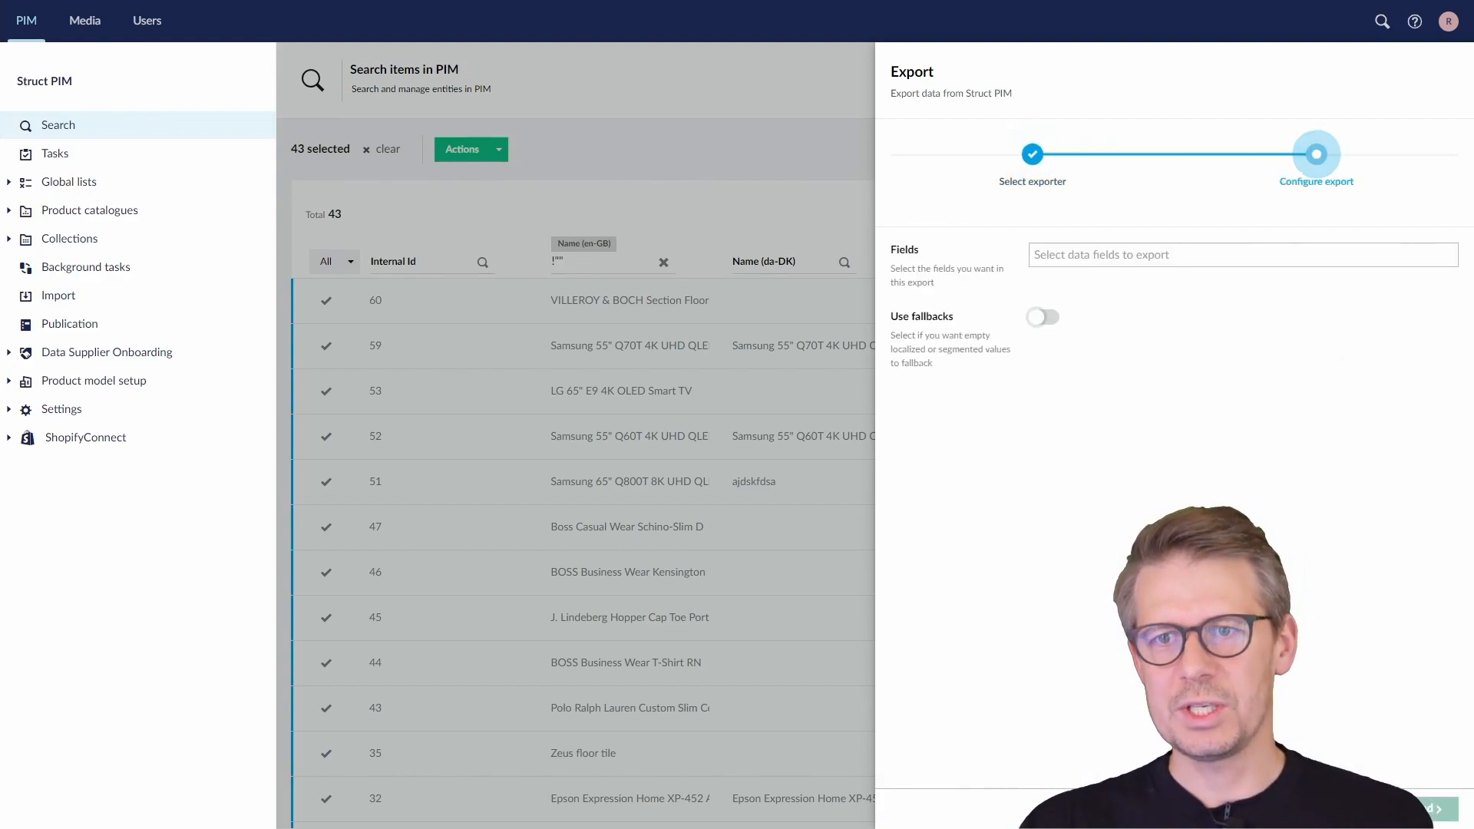
Add the Internal id, Name (en-GB) and Name (da-DK) fields to the export
left_click(1129, 257)
type("inter")
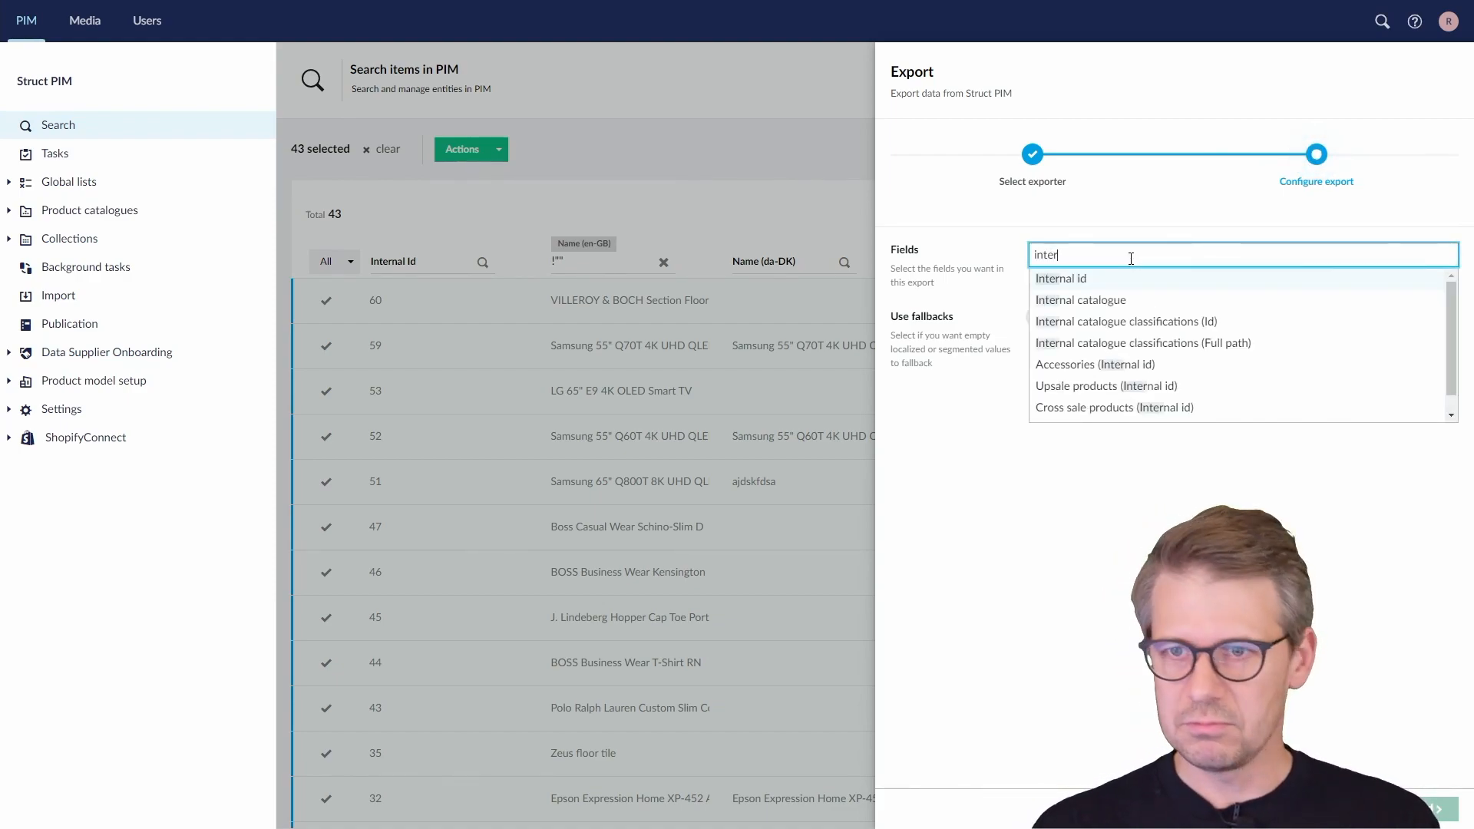
key("Return")
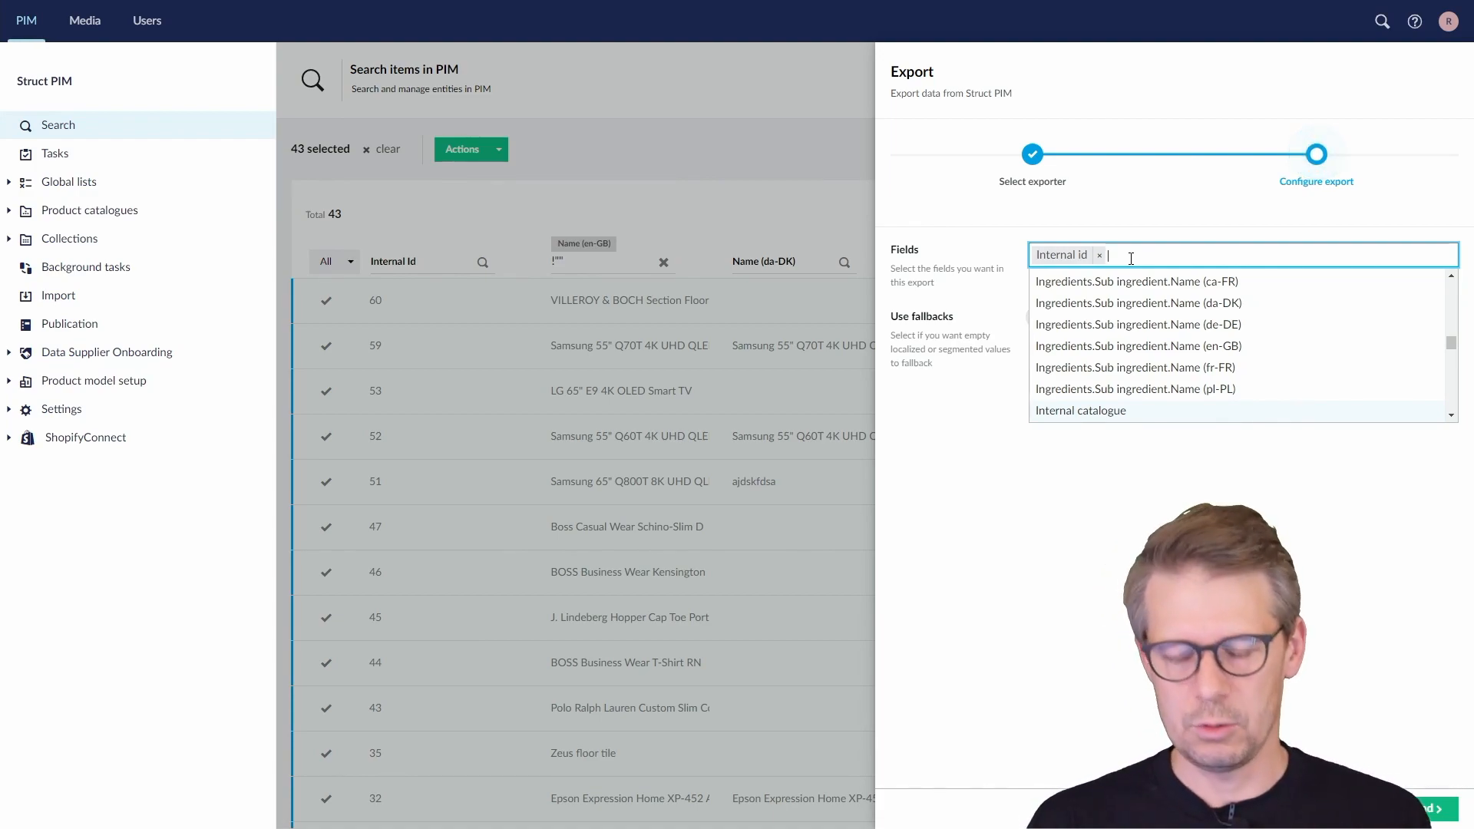
type("name")
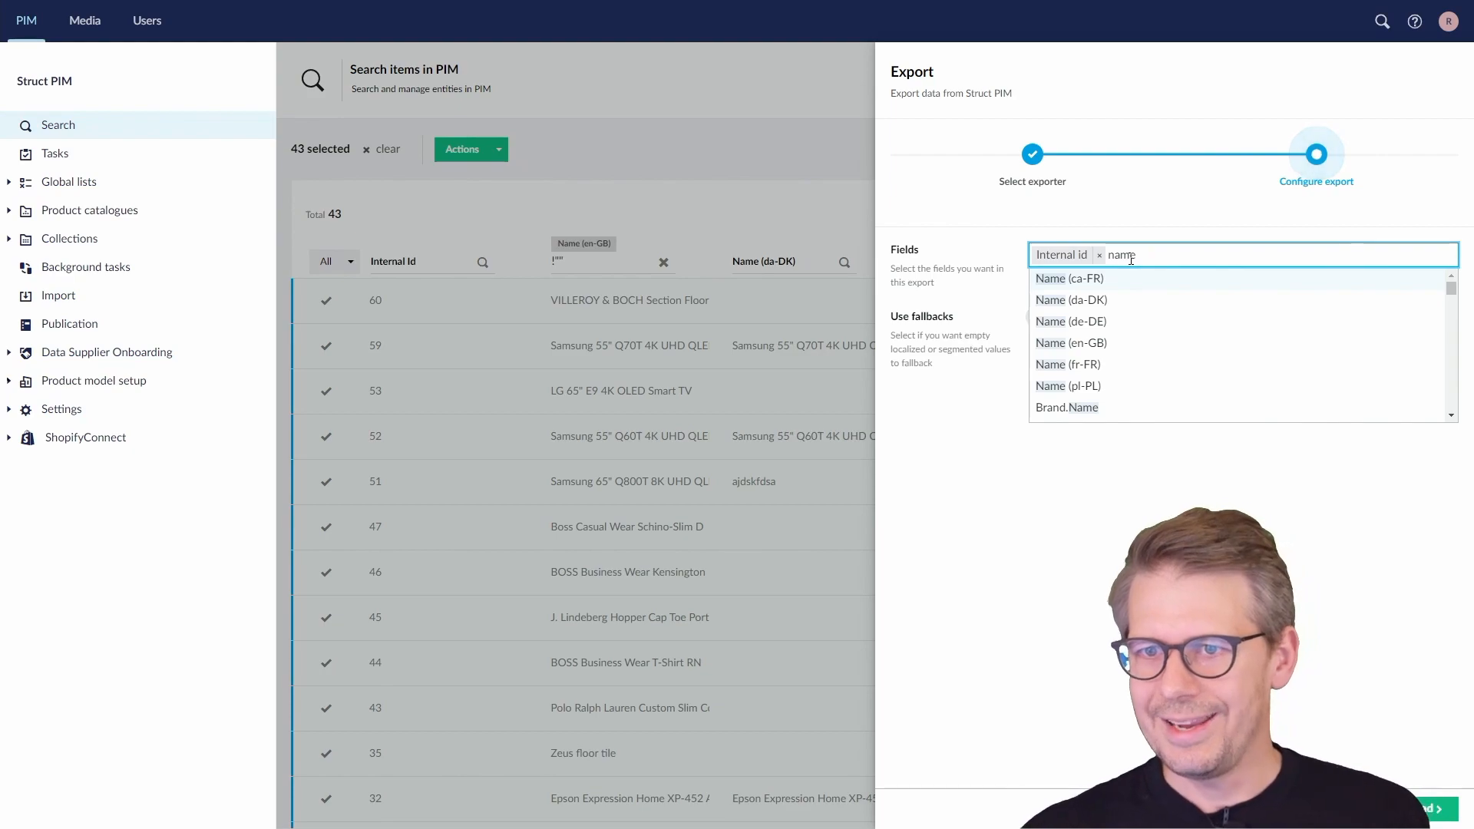
left_click(1131, 351)
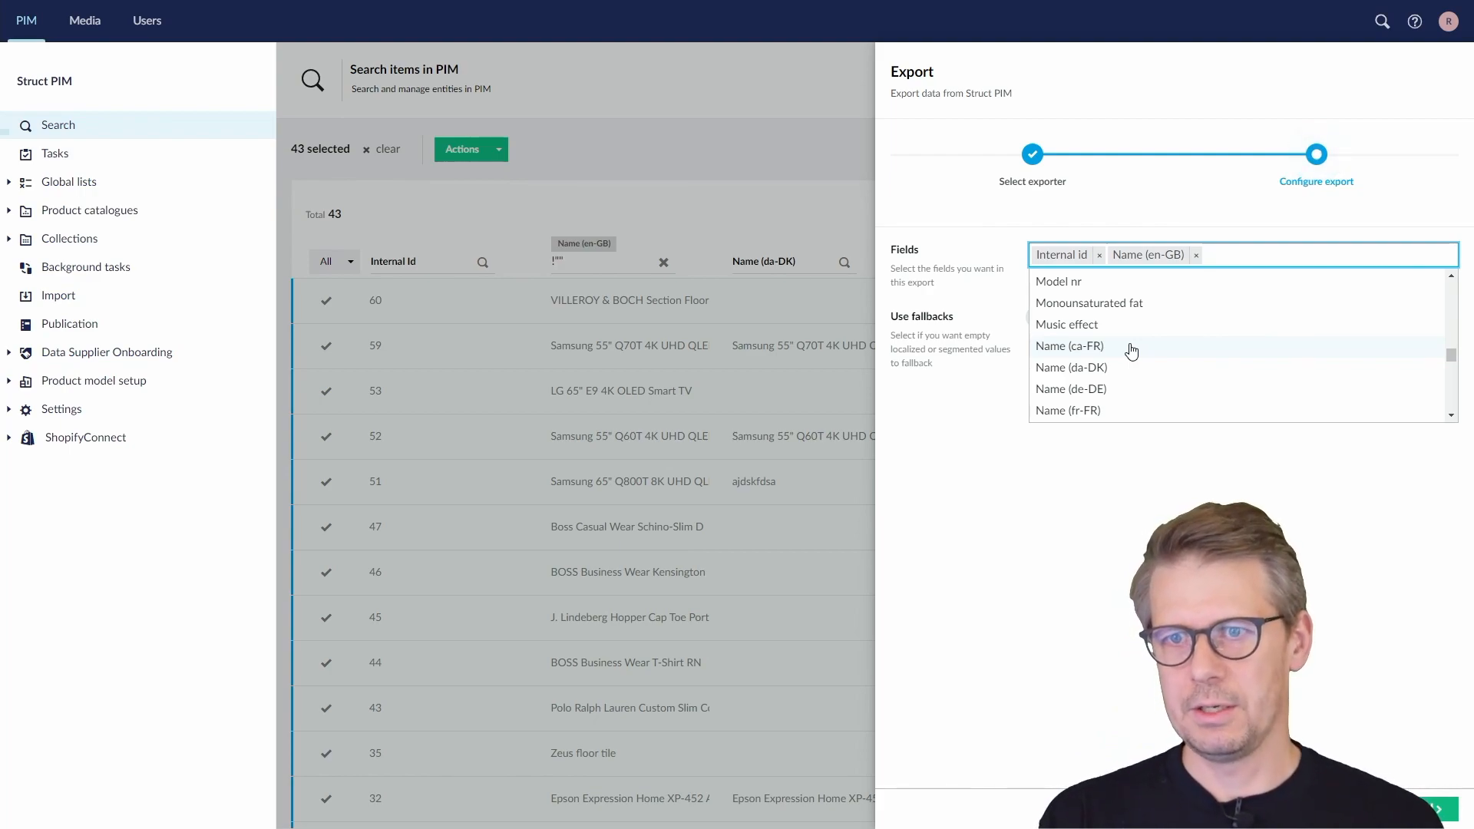
type("name")
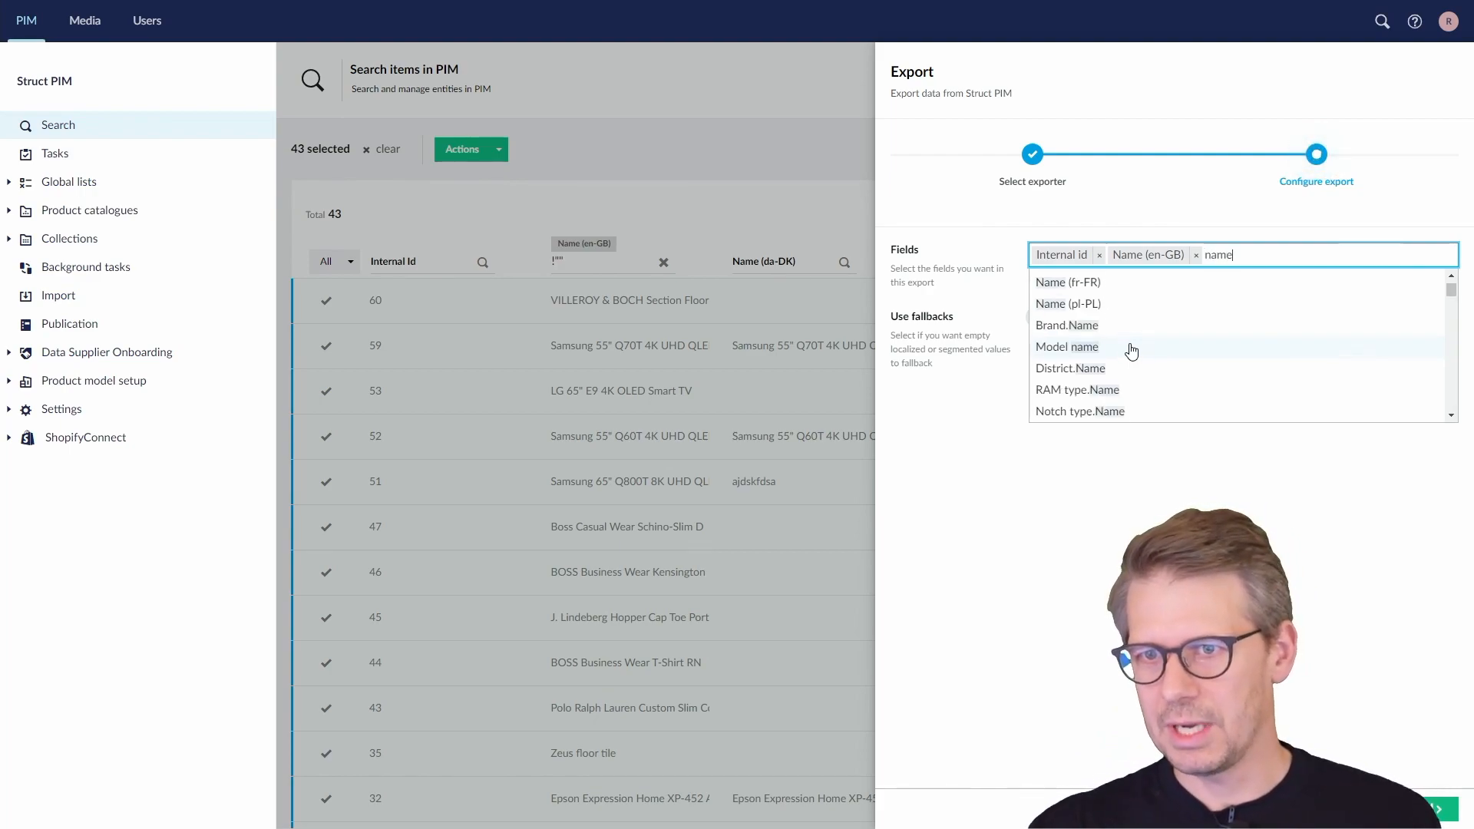
left_click(1128, 305)
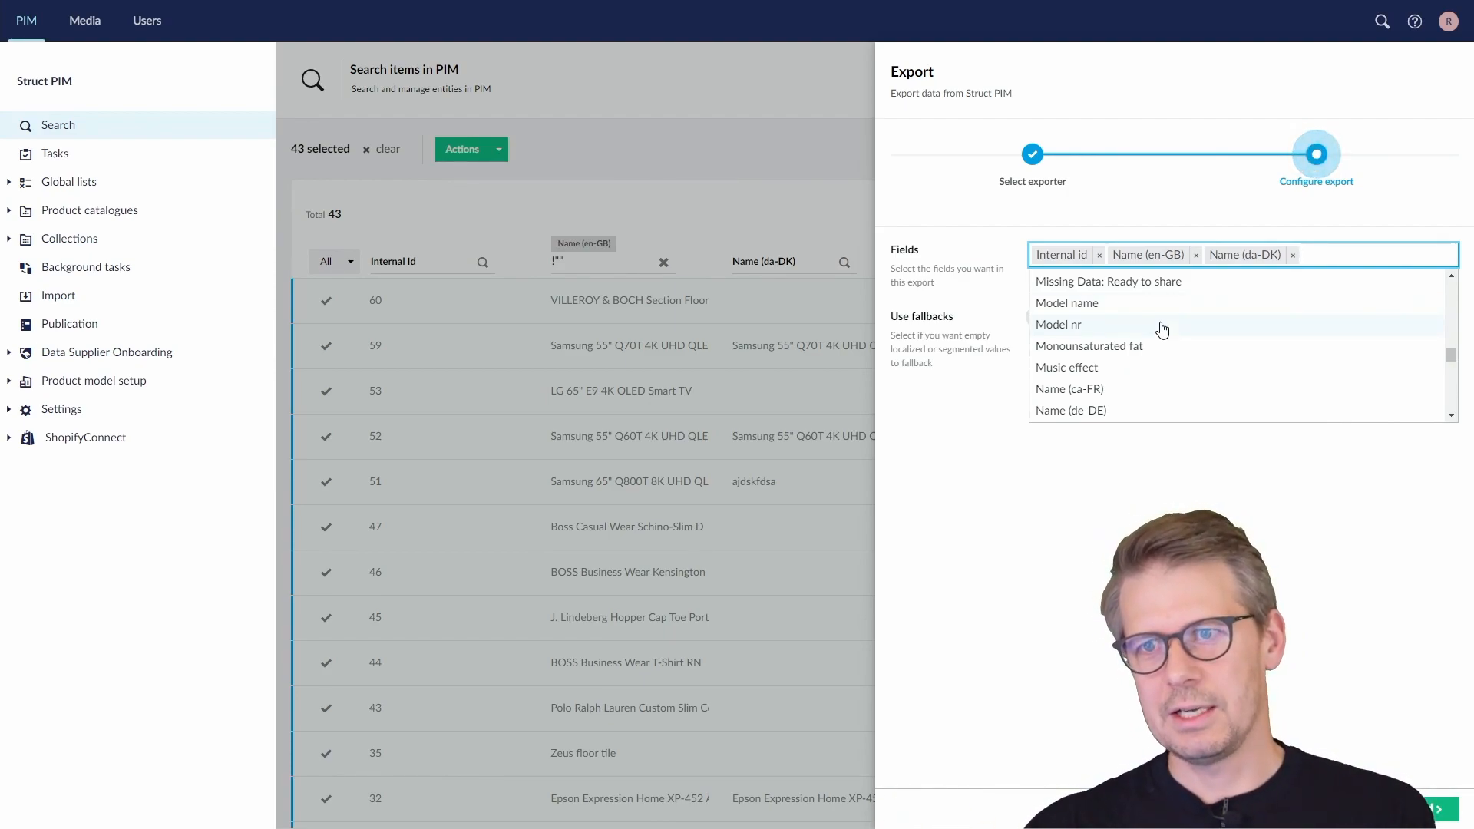
left_click(1073, 535)
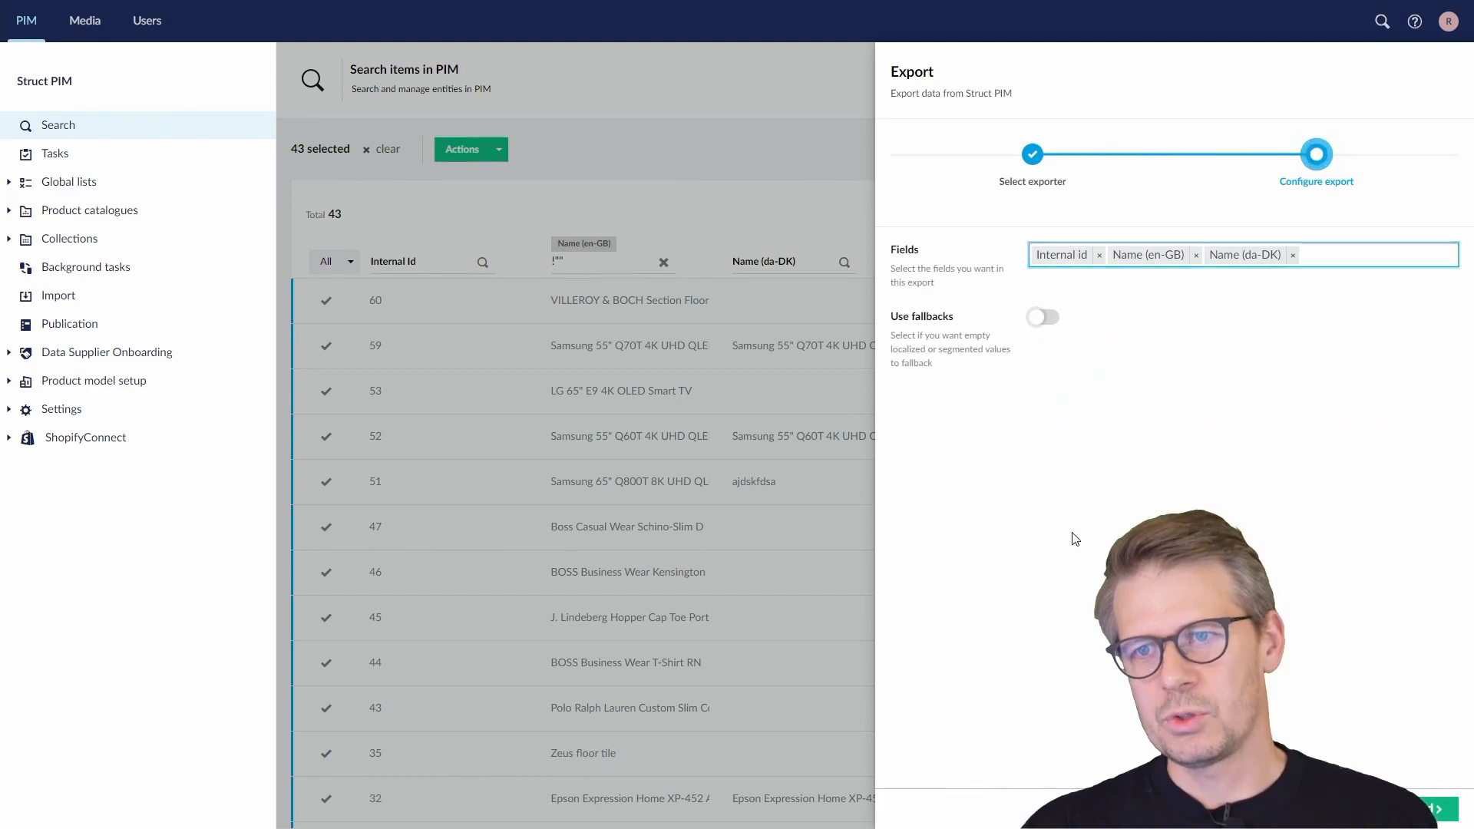
Enable the use of fallbacks and add the Primary image URL field to the export
left_click(1045, 318)
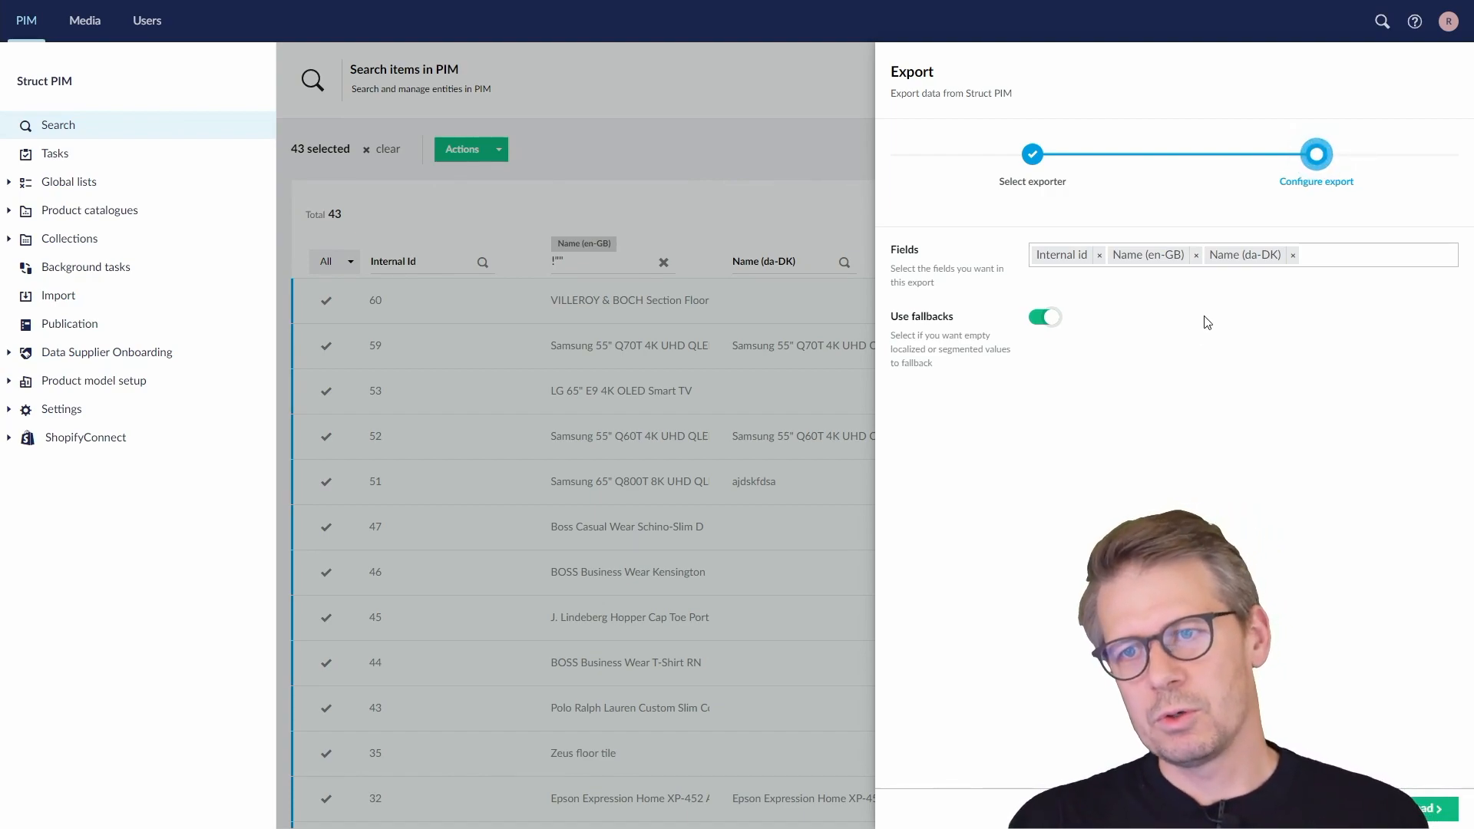
left_click(1348, 254)
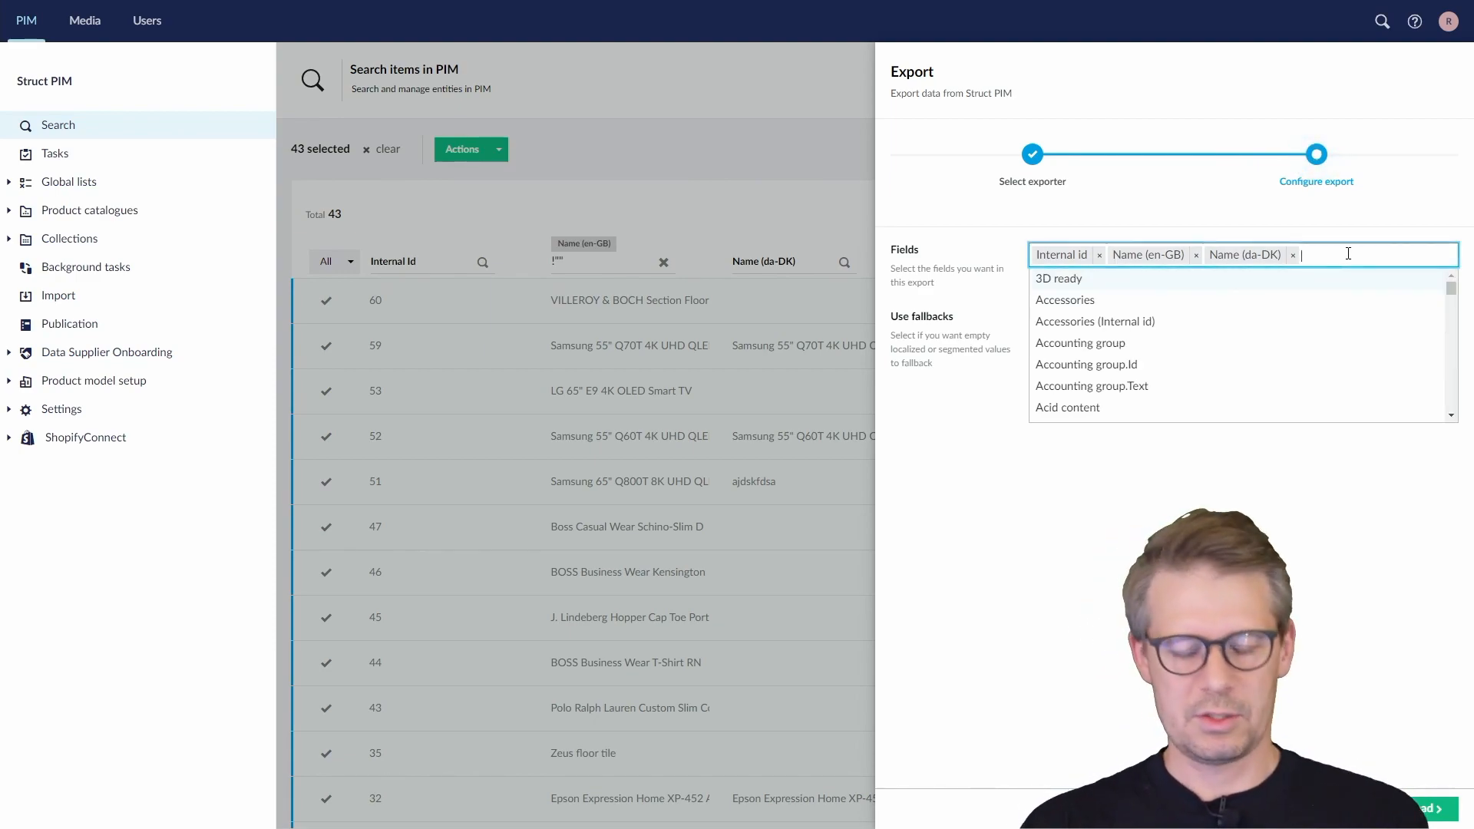
type("prima")
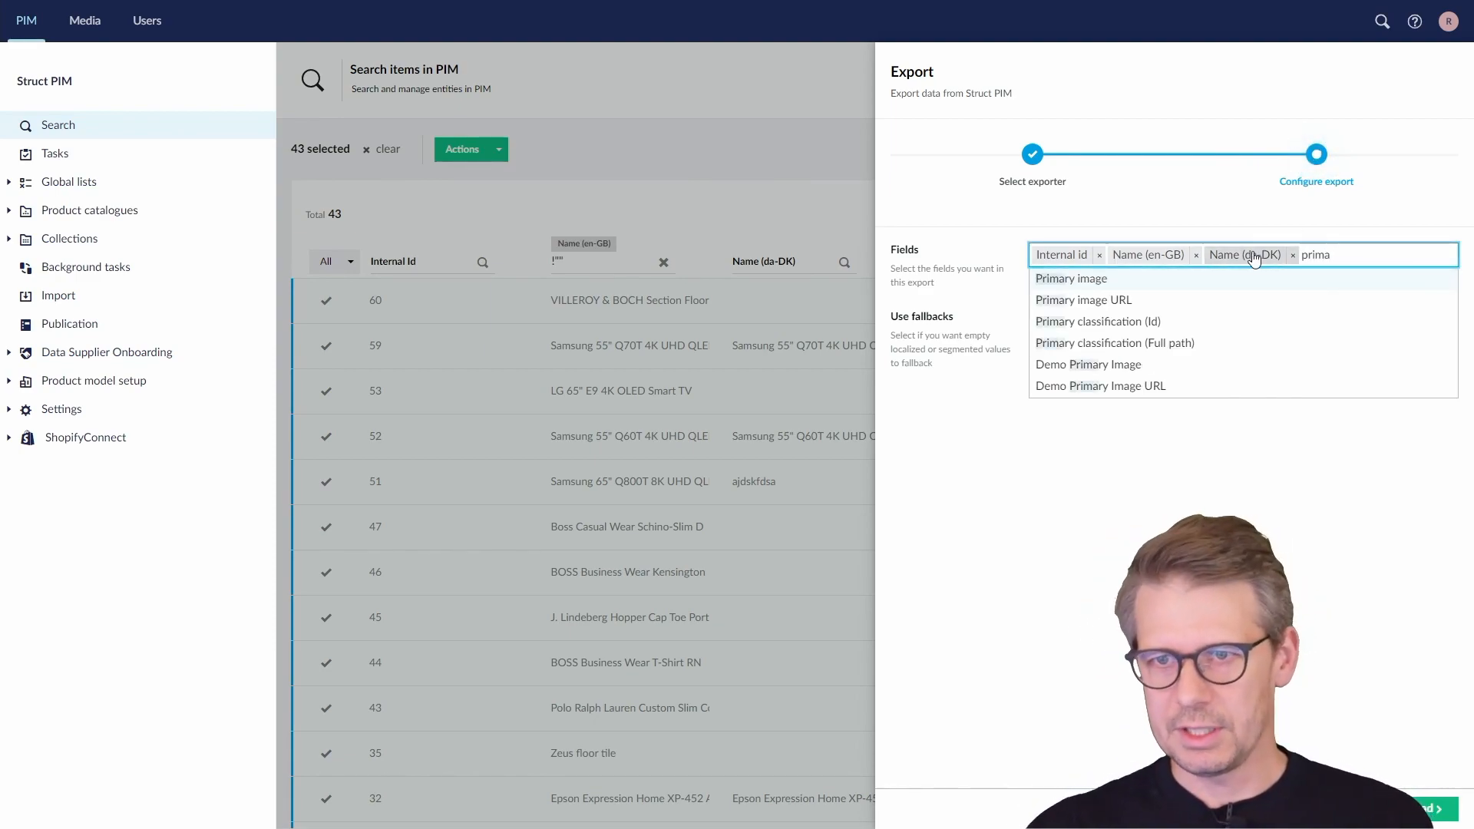
left_click(1225, 306)
left_click(1327, 222)
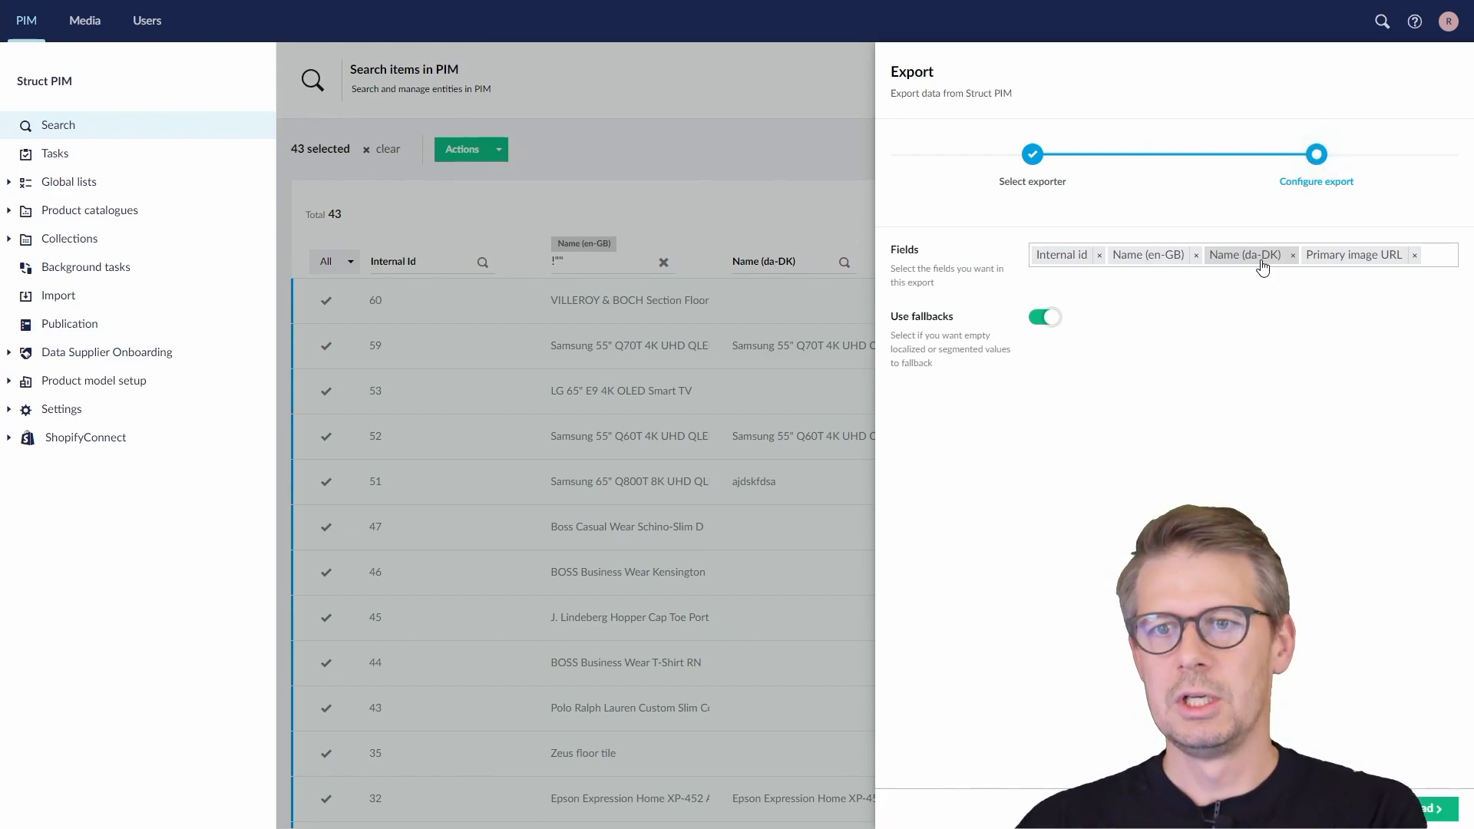
left_click(1046, 319)
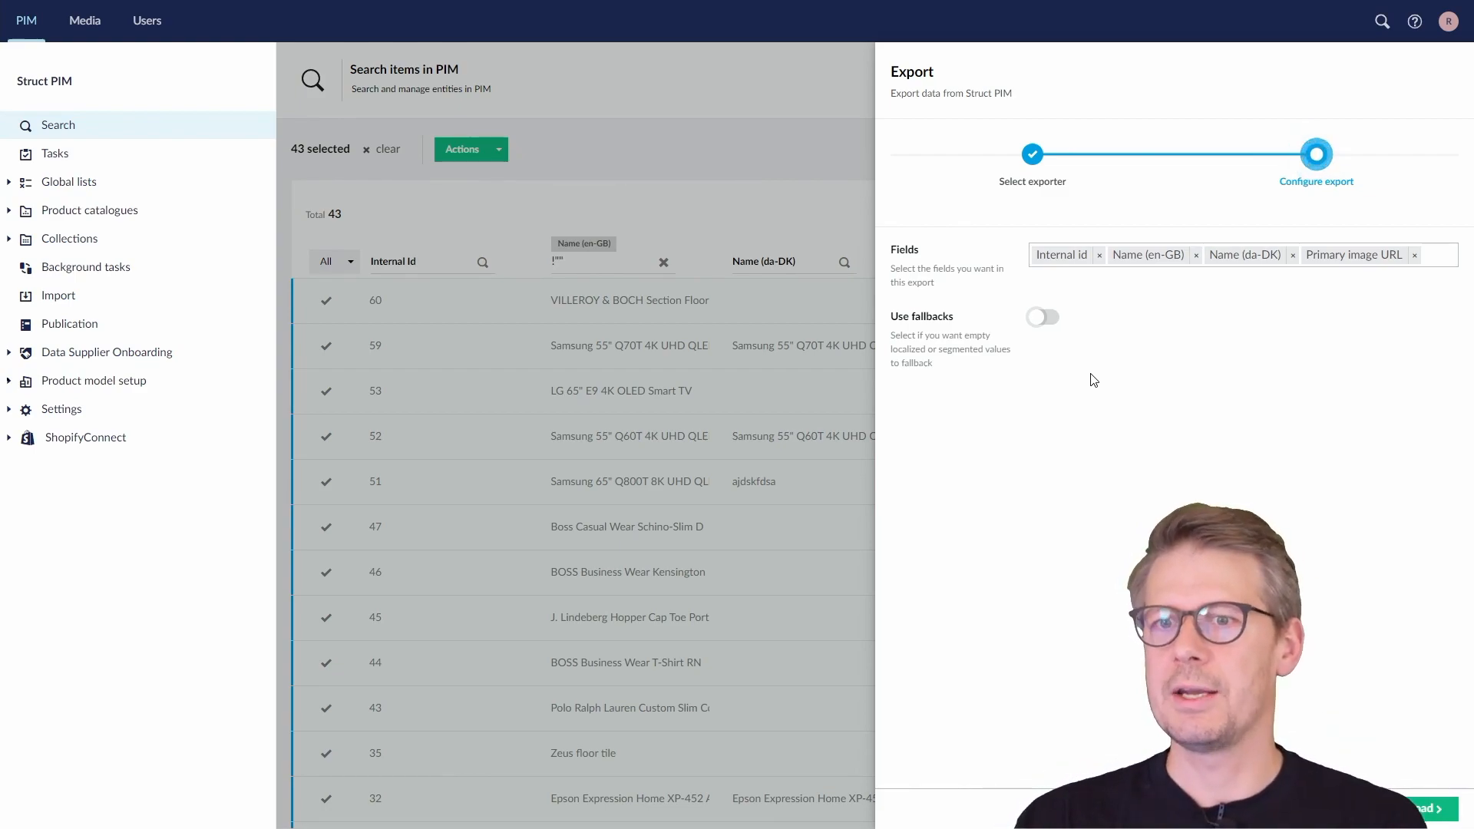
left_click(1042, 317)
left_click(1042, 319)
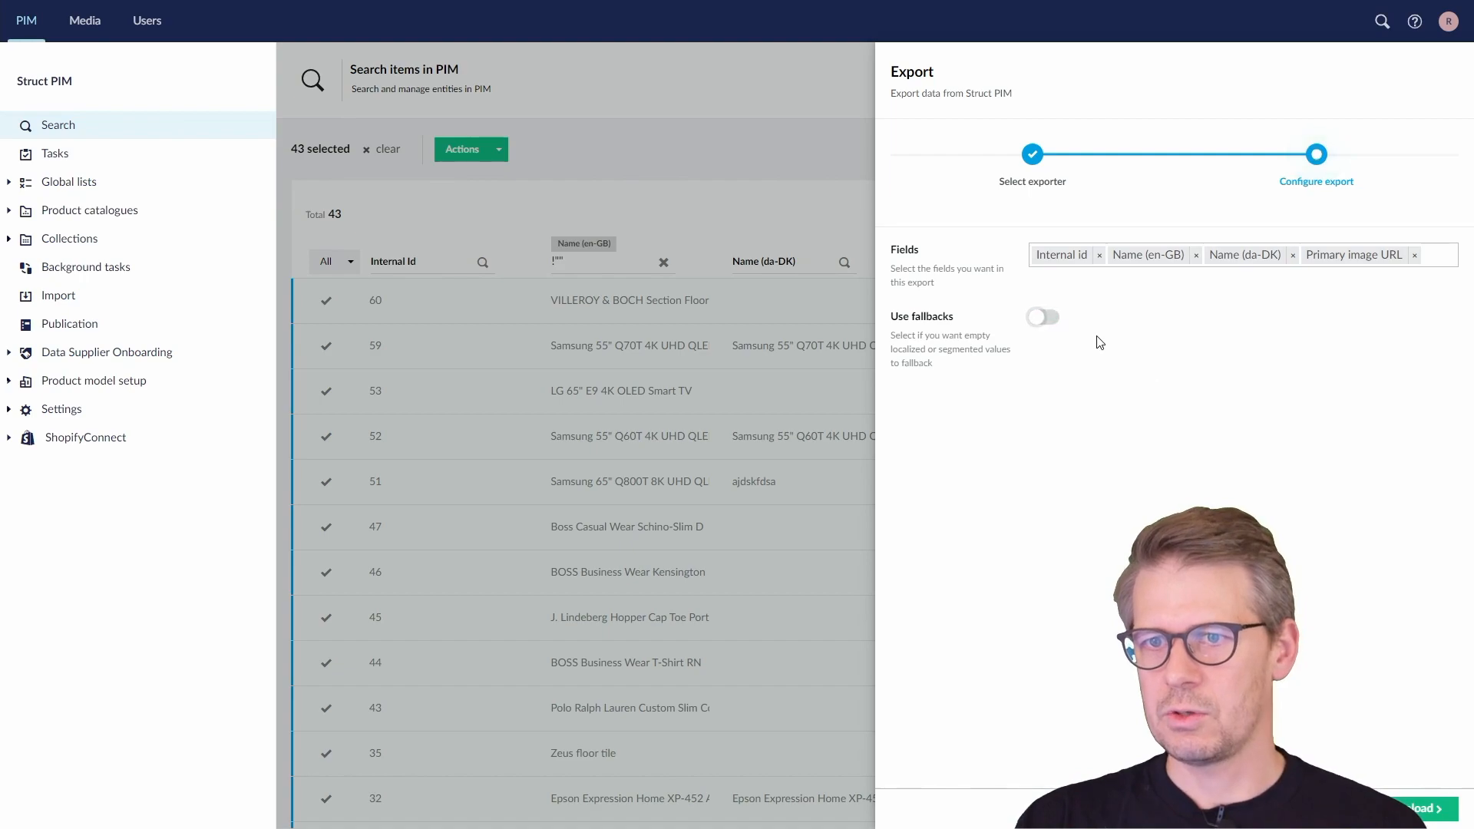
left_click(1041, 321)
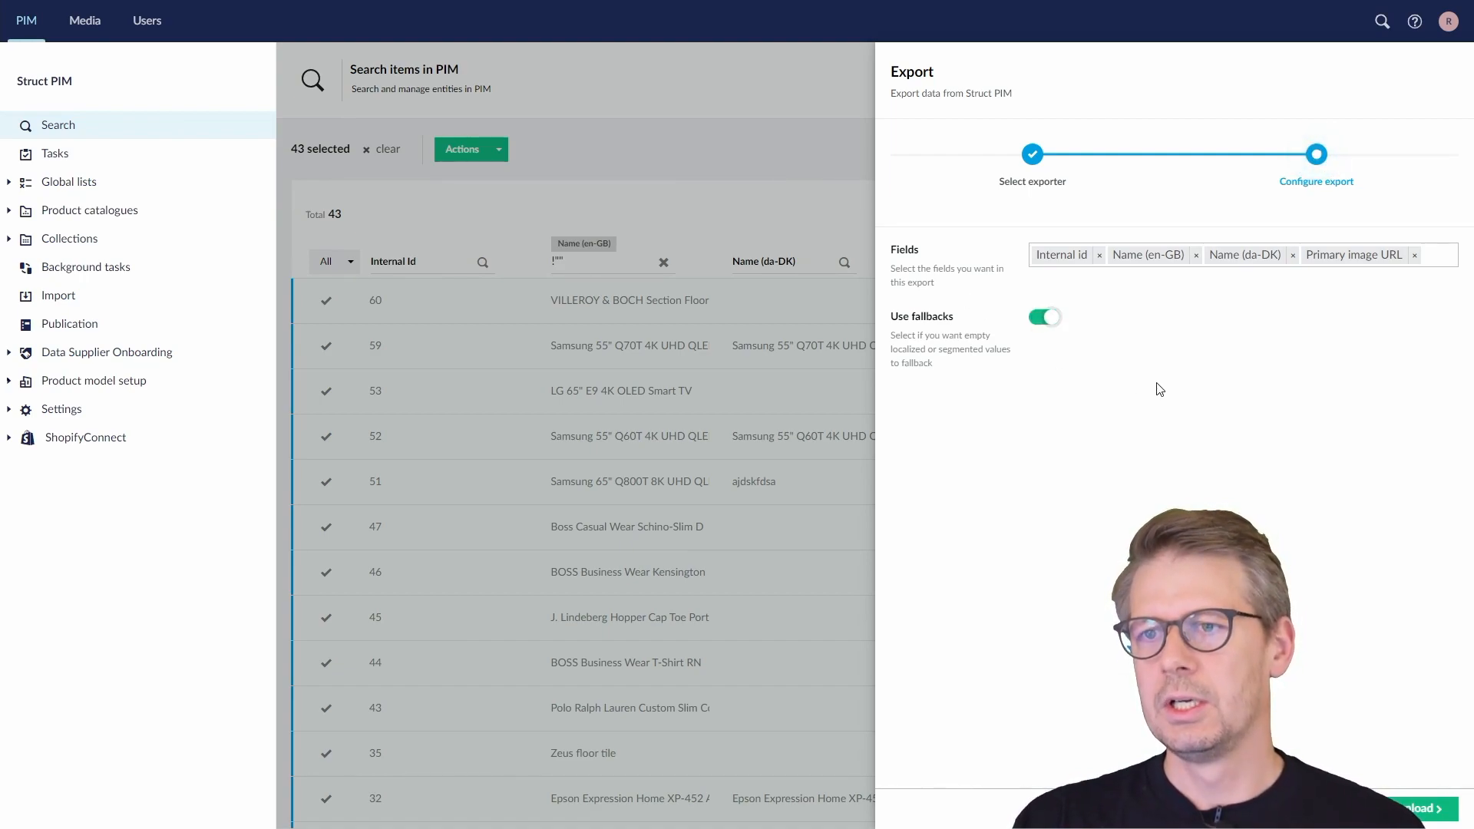
Add the Short description (en-GB / Desktop) field to the export
left_click(1442, 254)
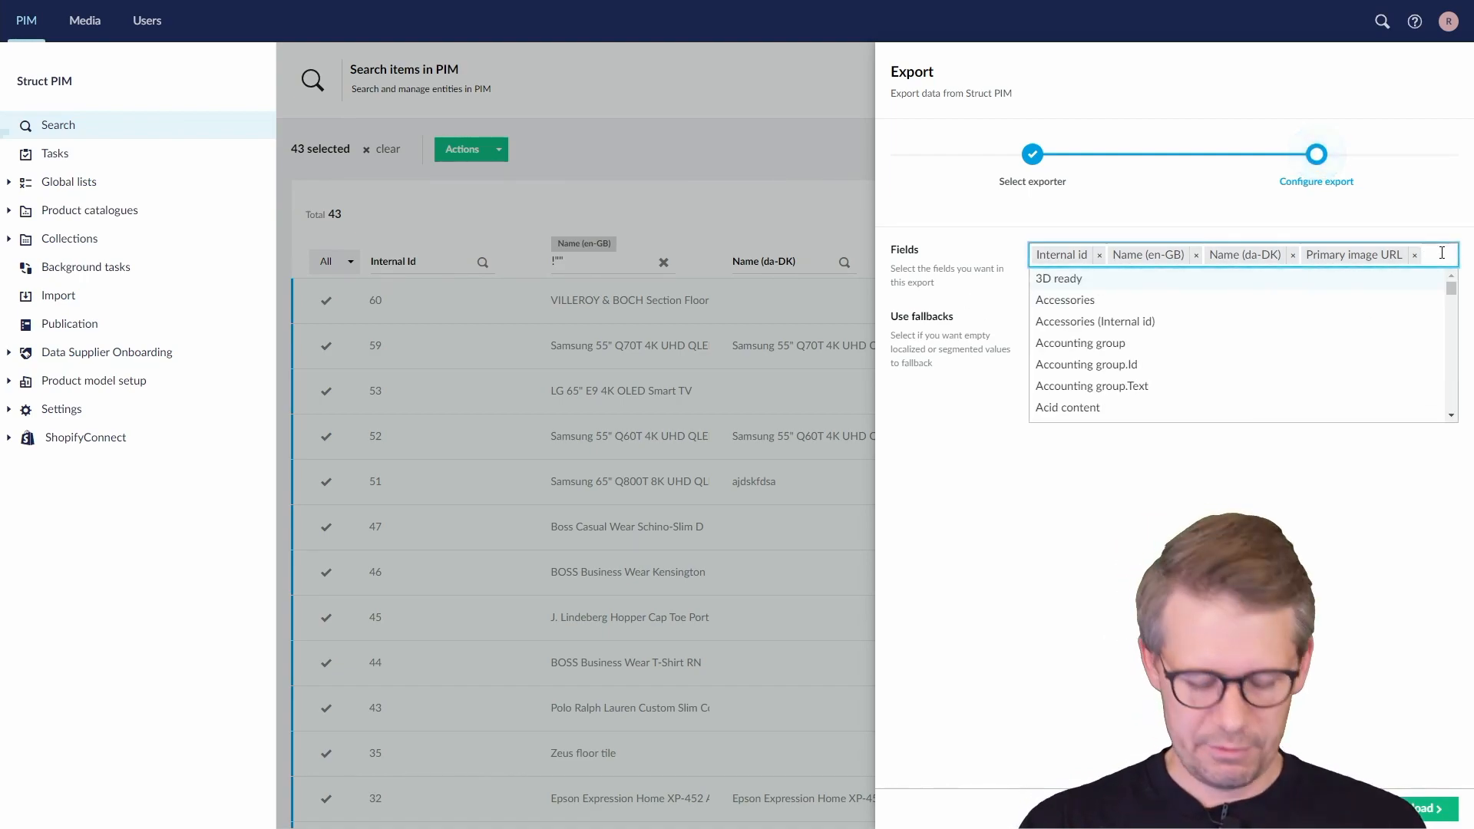
type("short ")
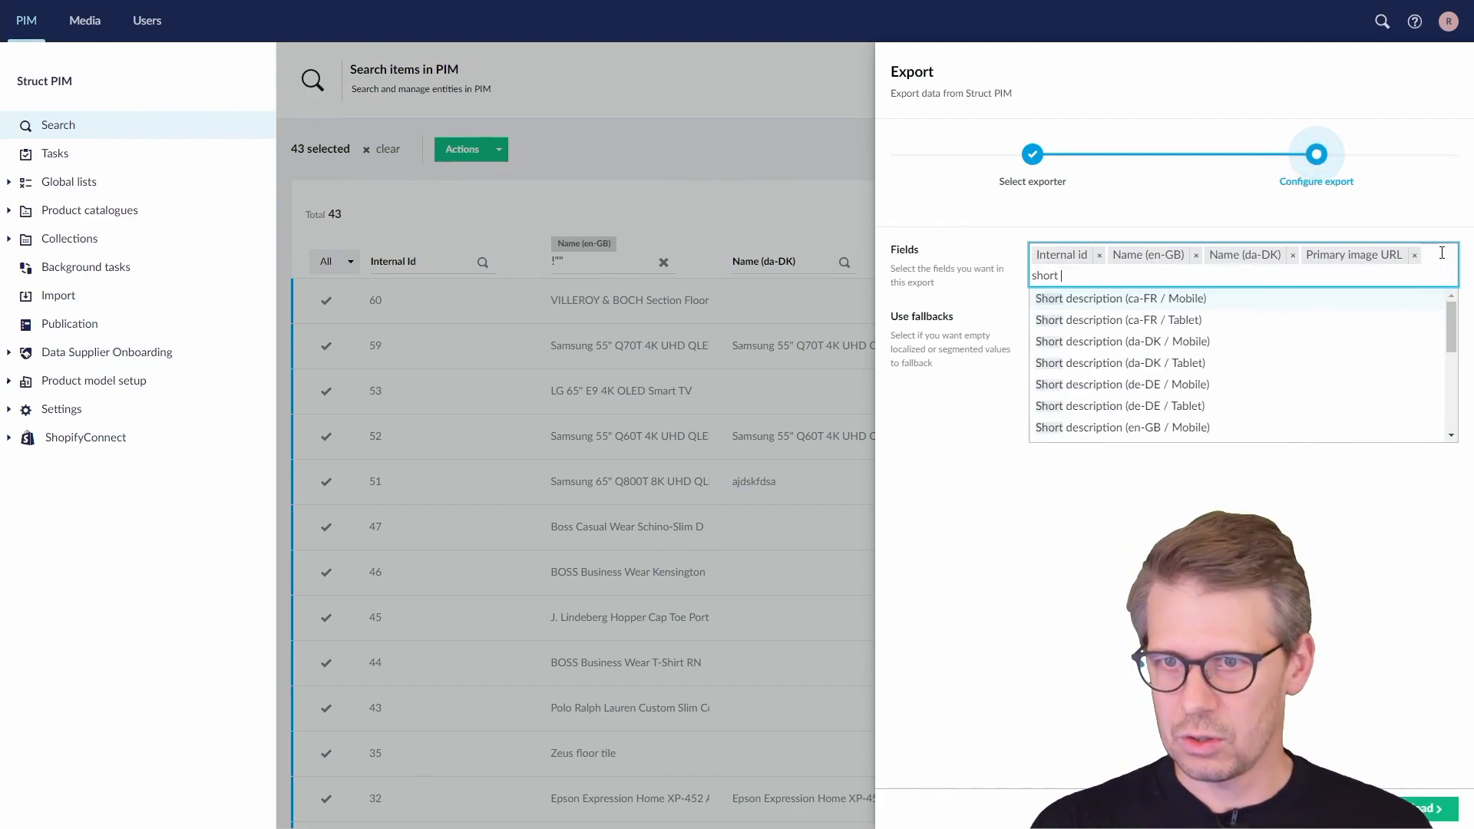
type("desc")
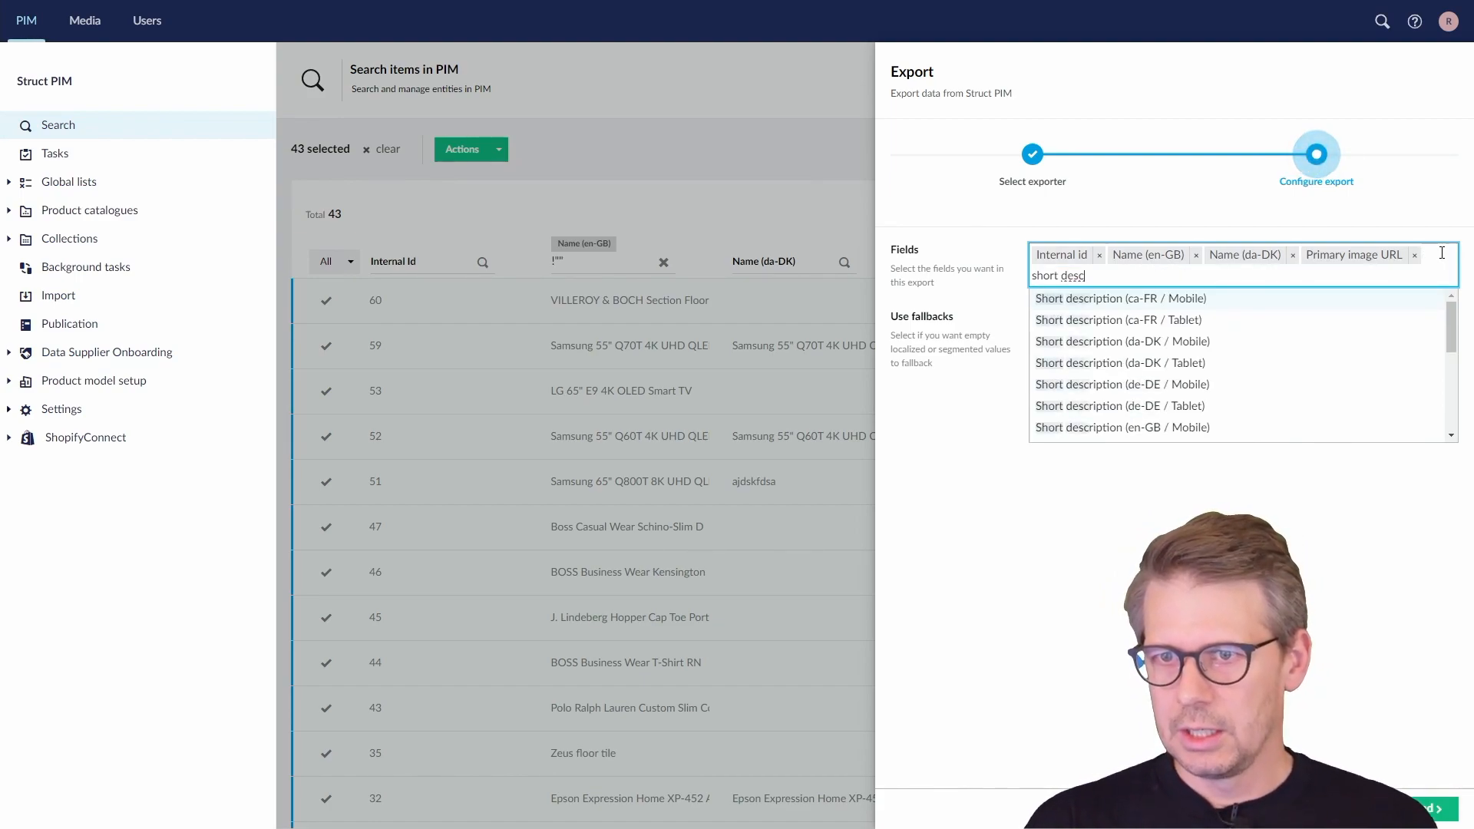
type(" en")
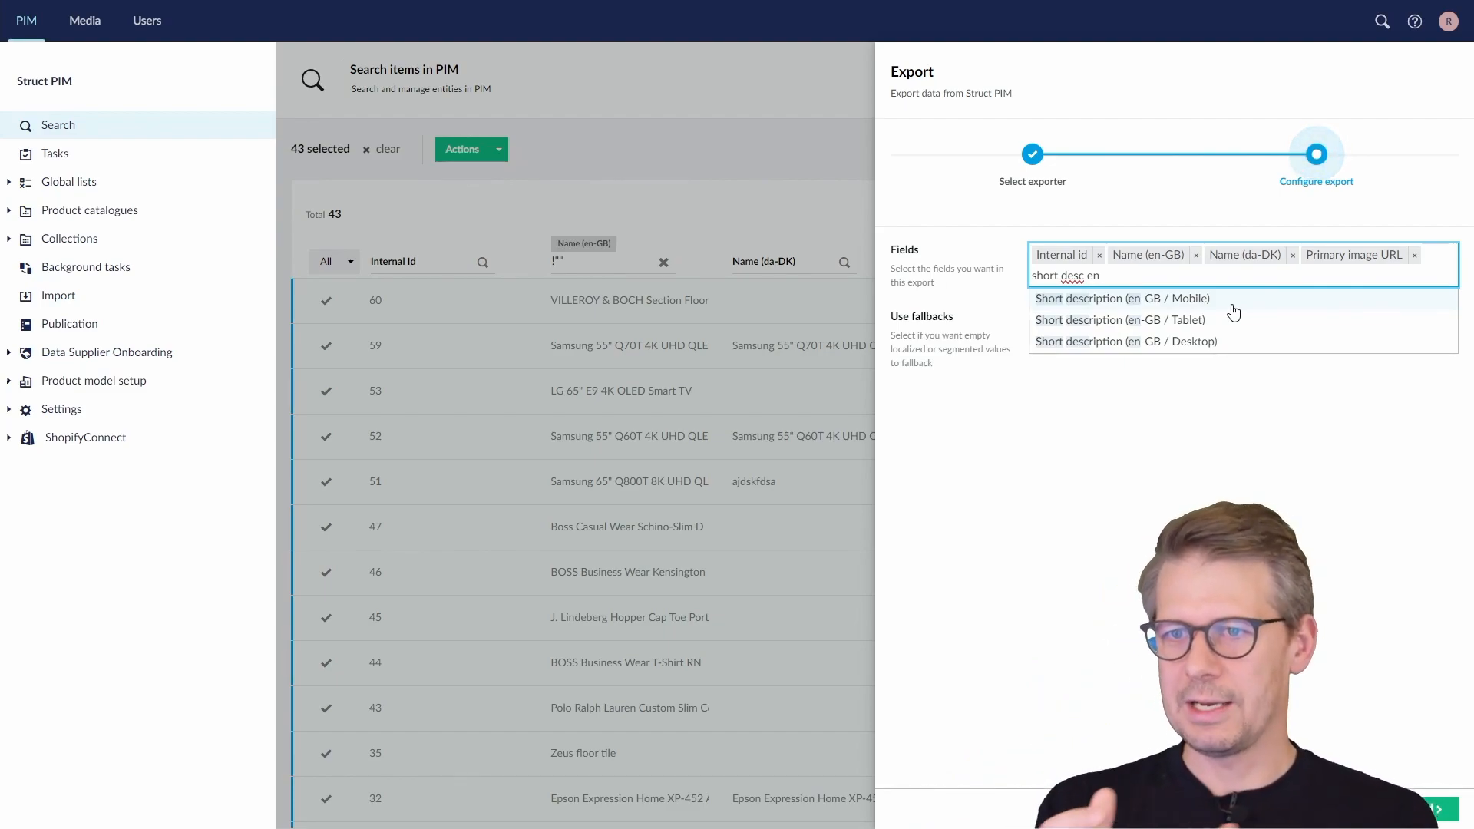
left_click(1222, 340)
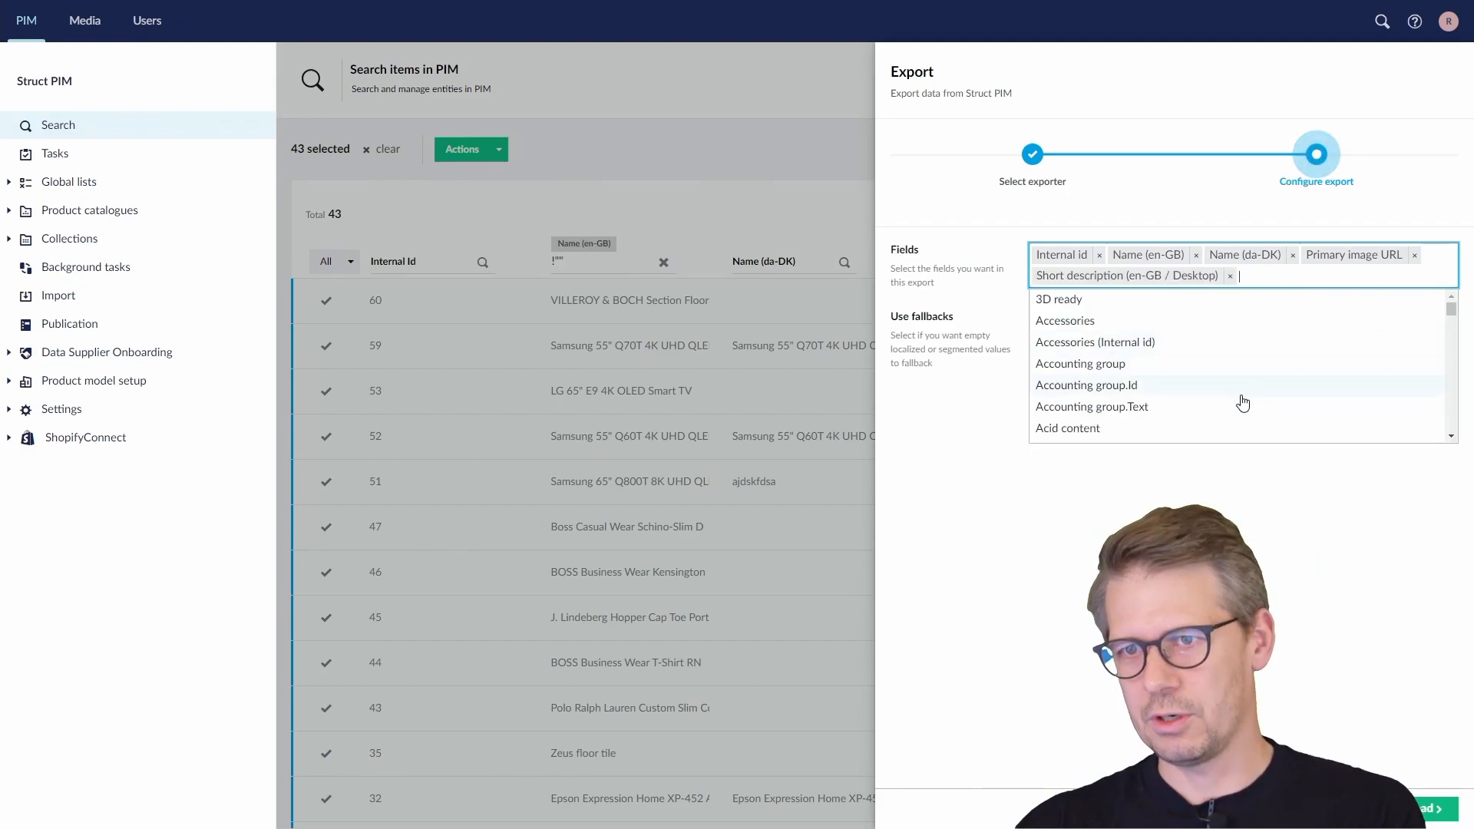
left_click(1258, 542)
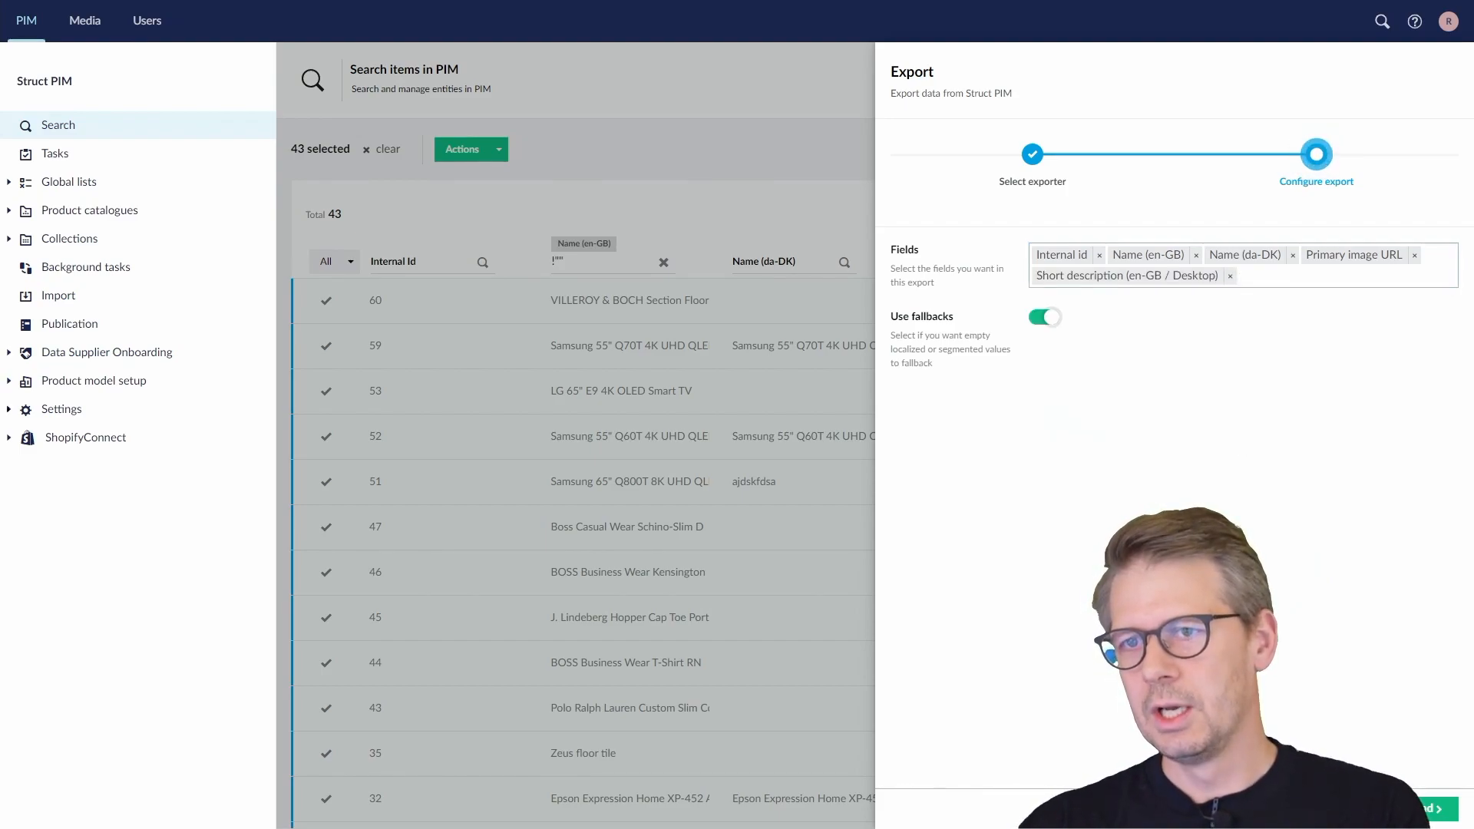
Add the Short description (da-DK / Desktop) field and download the export
left_click(1261, 282)
type("s")
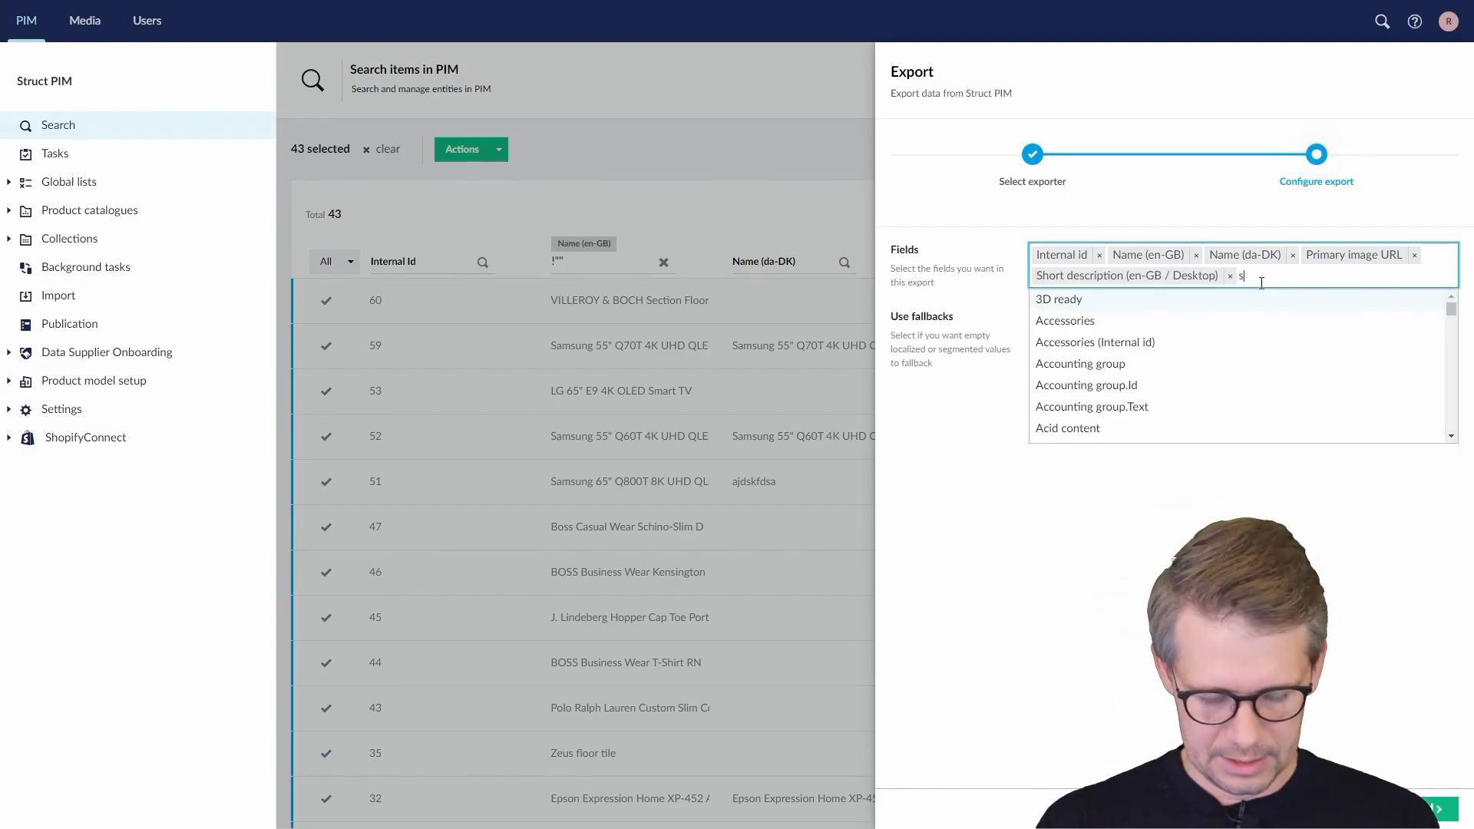
type("hort desc")
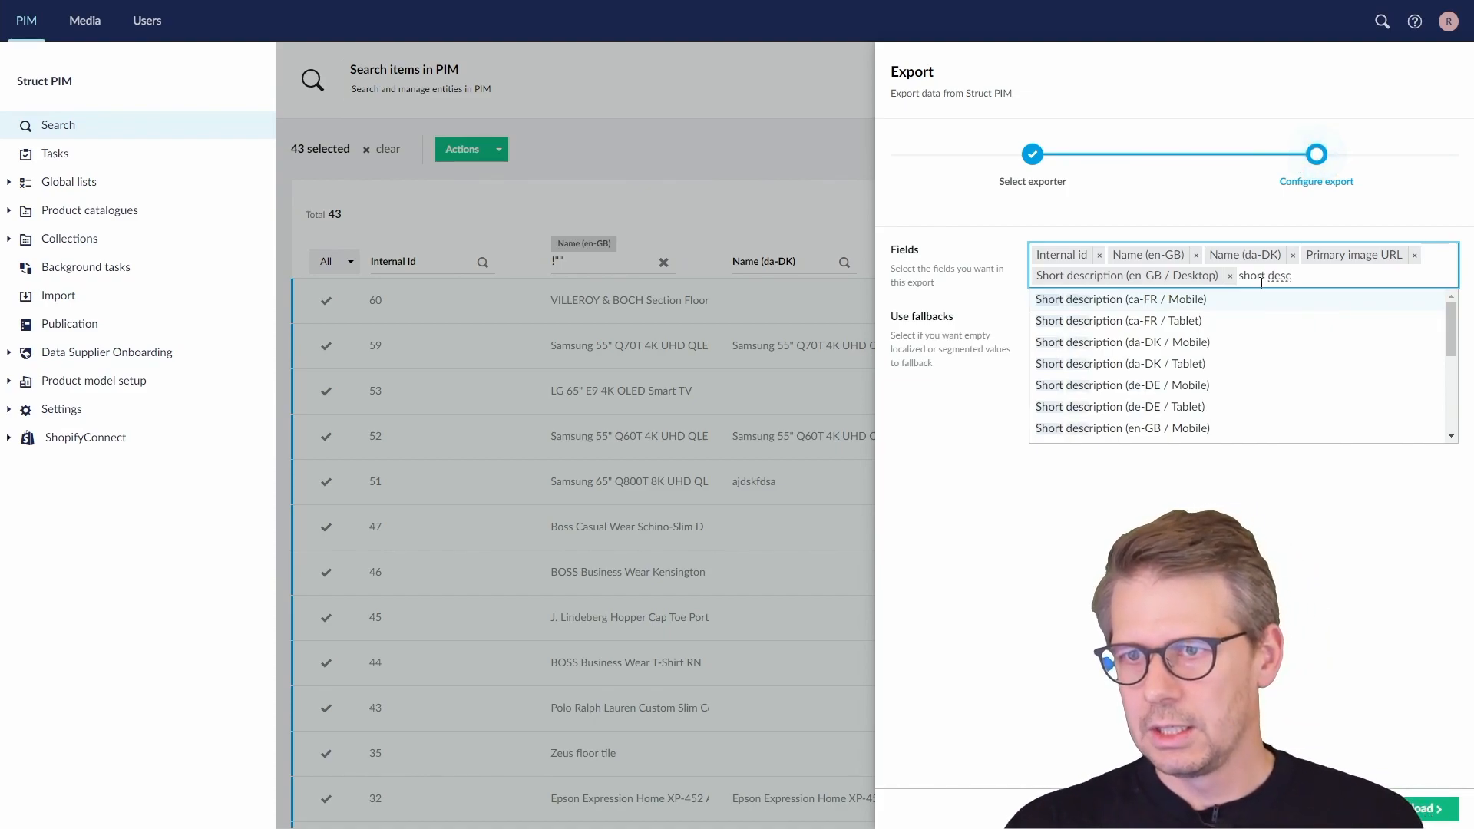
type(" da")
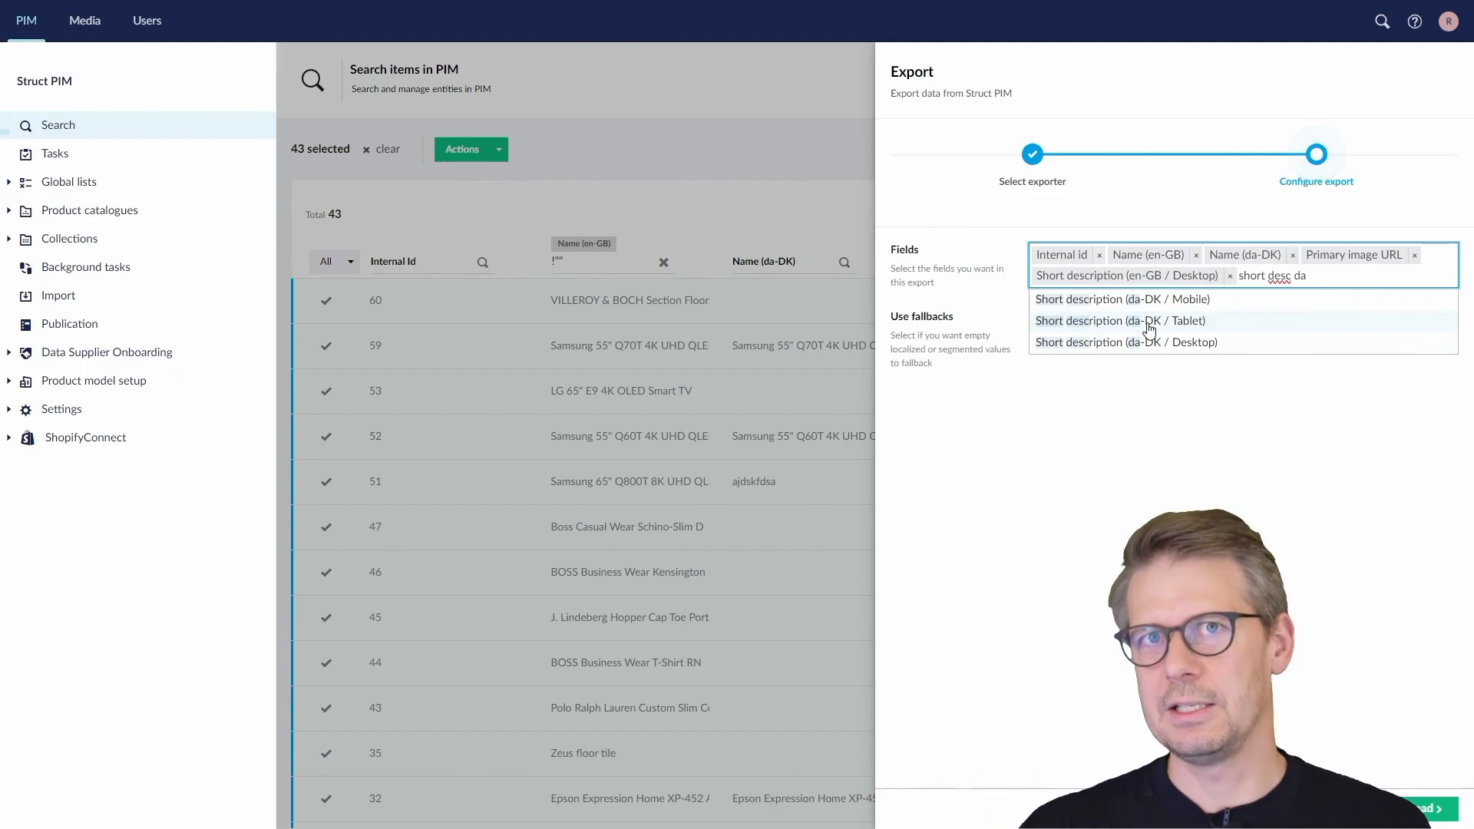
left_click(1194, 343)
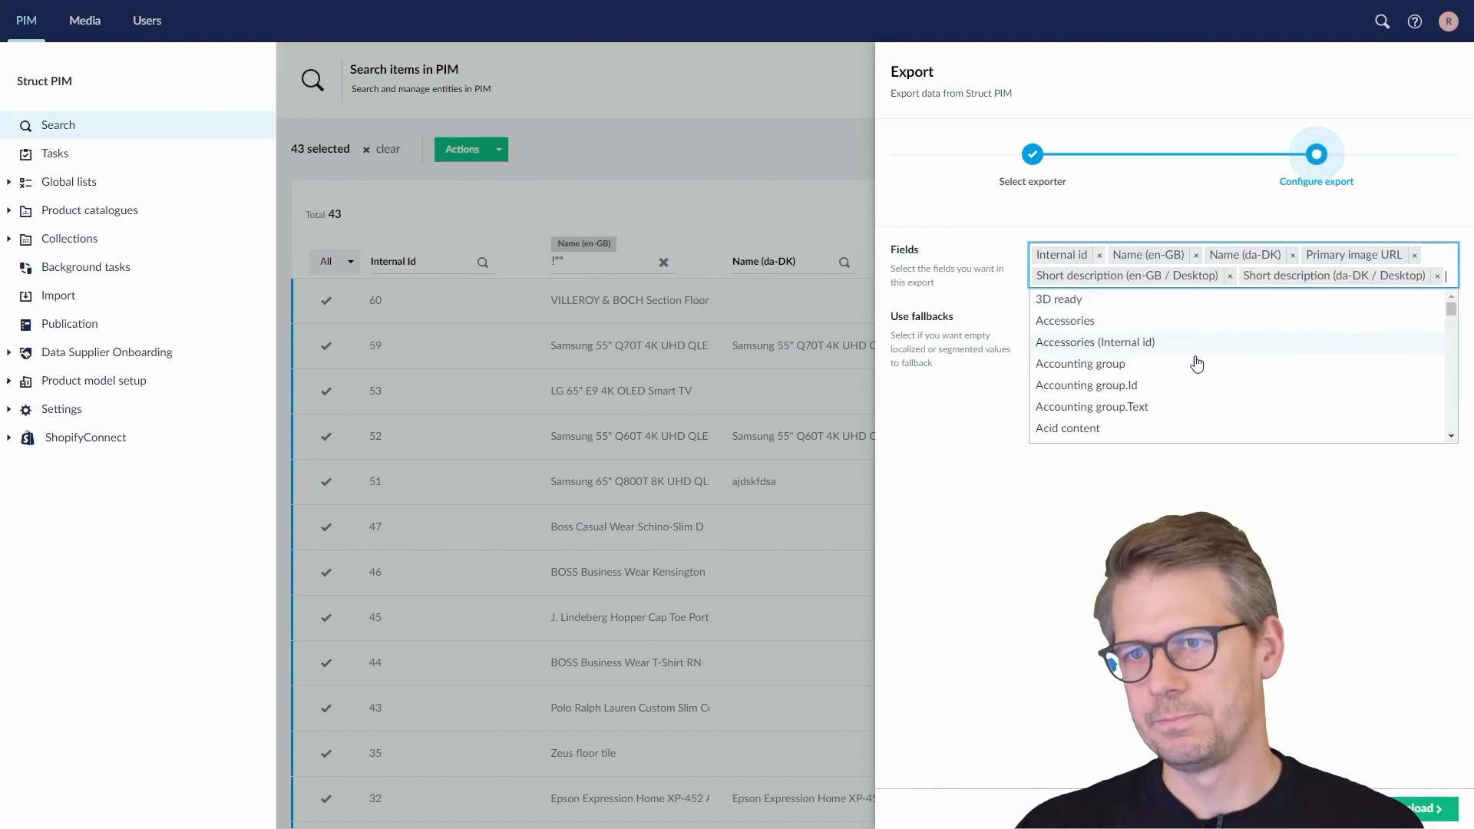
left_click(997, 369)
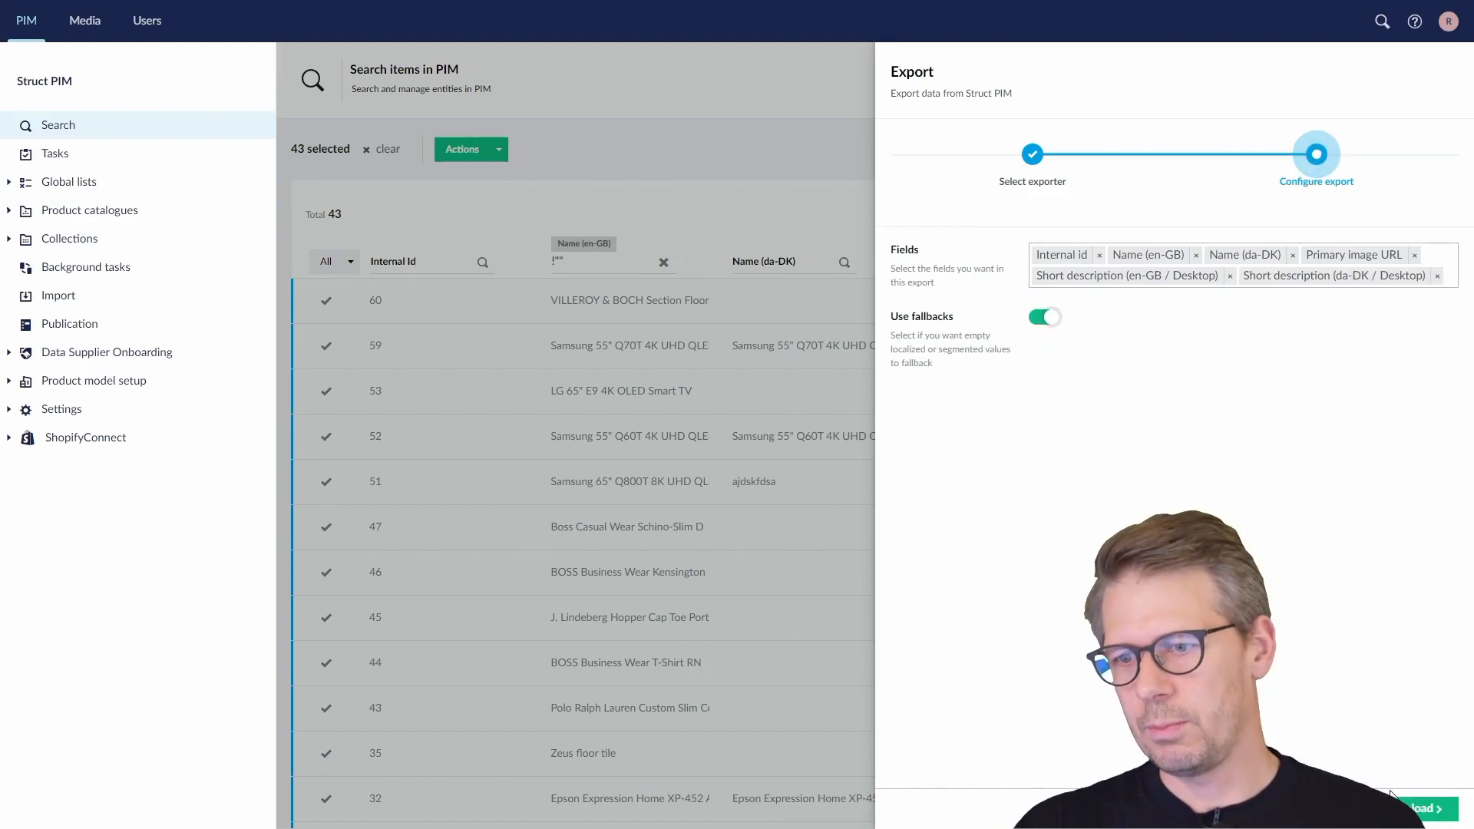
left_click(1410, 803)
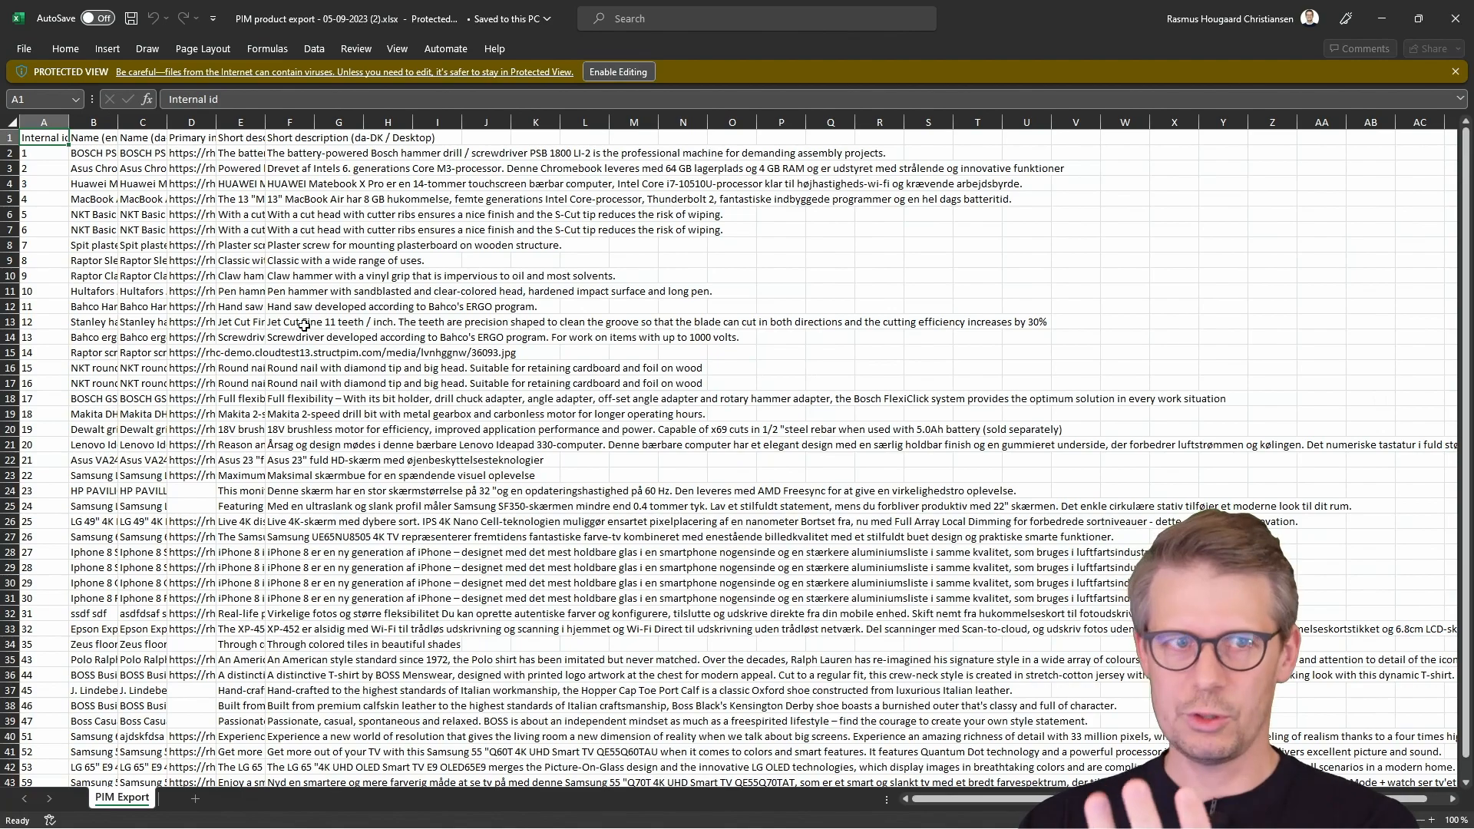
Fit columns A to G of the exported workbook to their contents and compare the Name (en-GB) and Name (da-DK) values
mouse_move(42, 120)
left_mouse_down()
mouse_move(395, 121)
mouse_move(323, 119)
left_mouse_up()
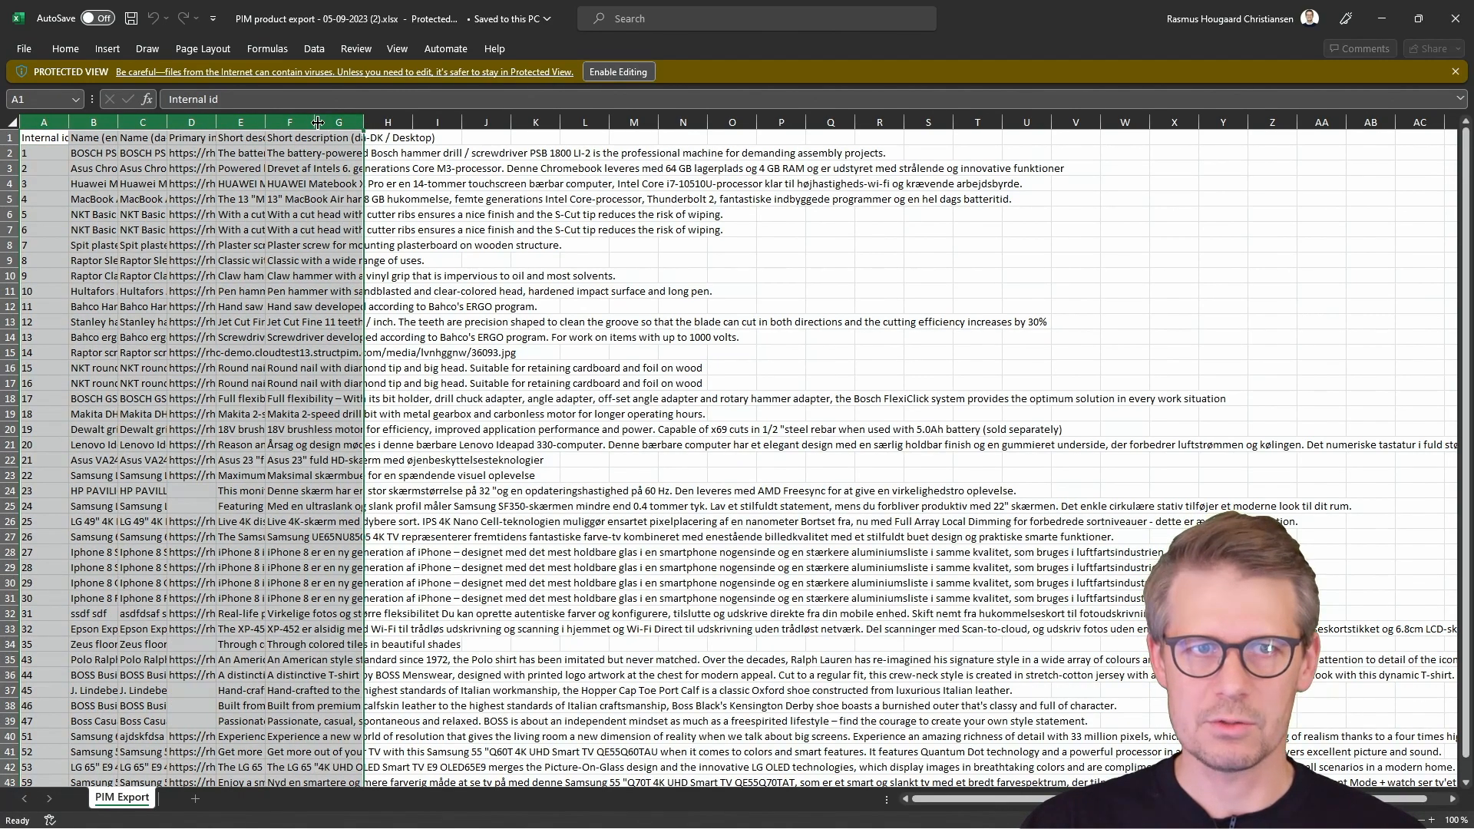
double_click(323, 121)
left_click(719, 322)
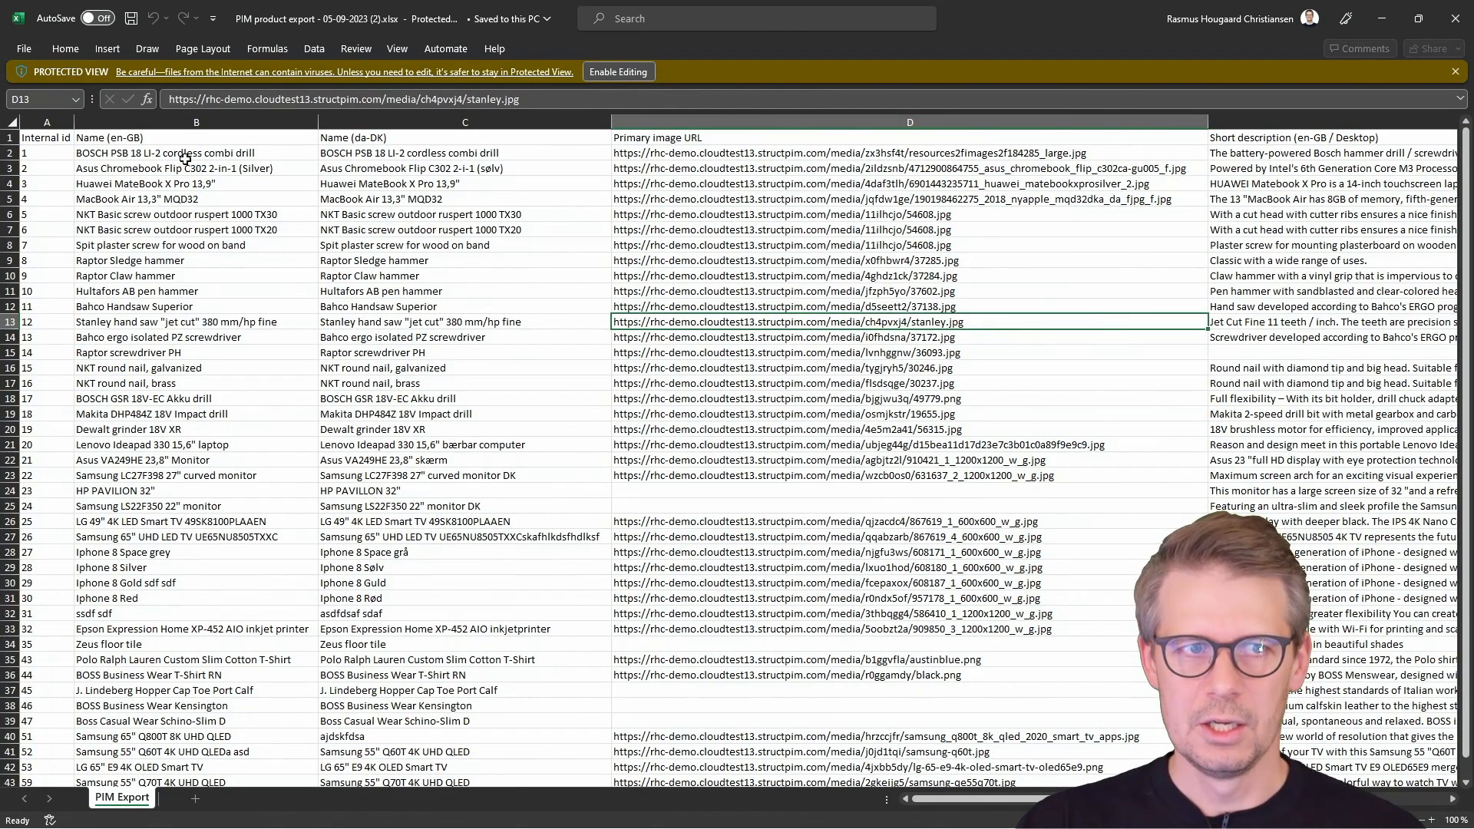
left_click_drag(186, 153, 215, 413)
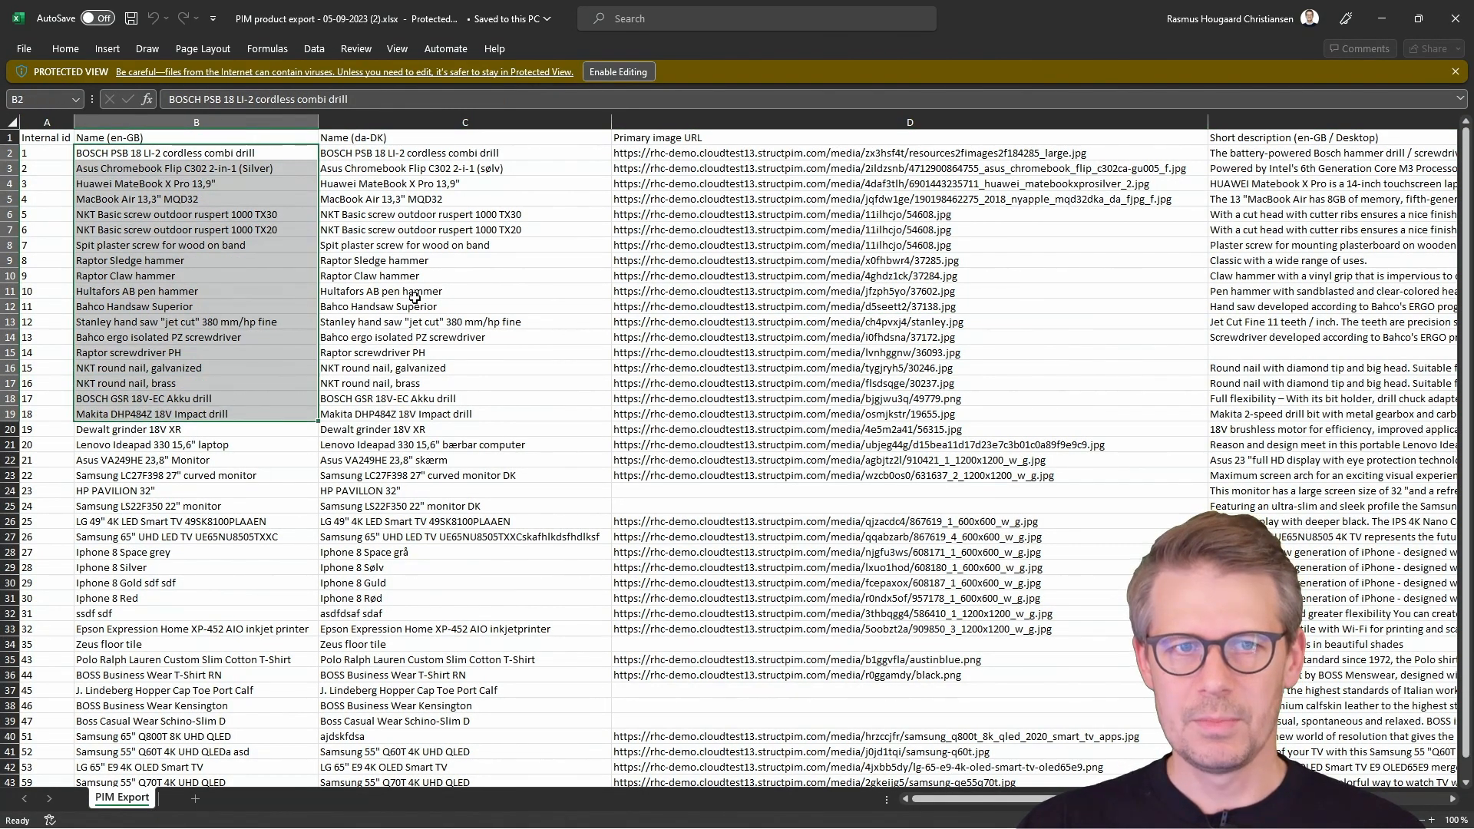
left_click_drag(453, 154, 471, 240)
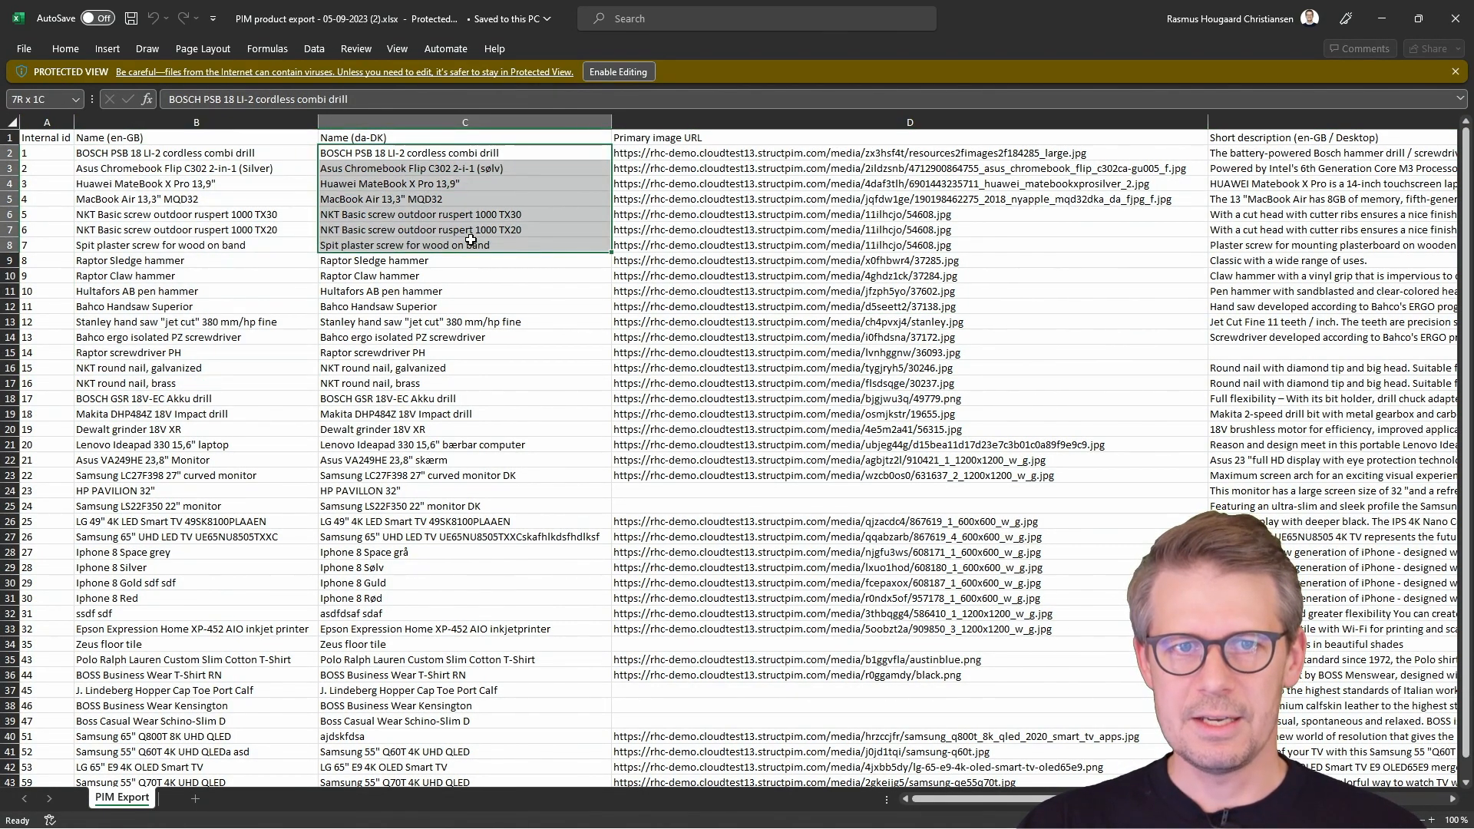
left_click(475, 170)
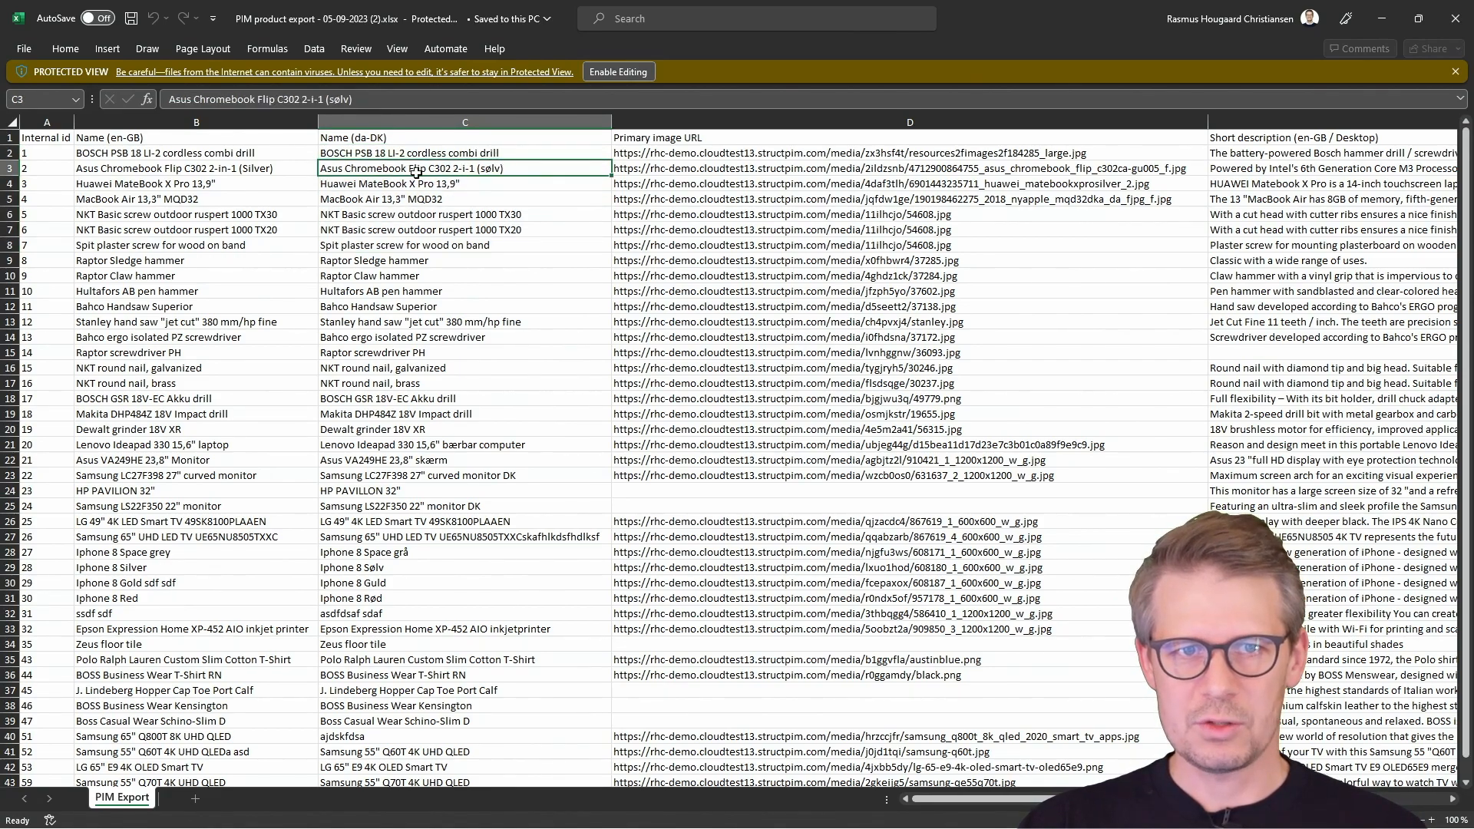
scroll(469, 244, "down", 2)
scroll(470, 247, "down", 1)
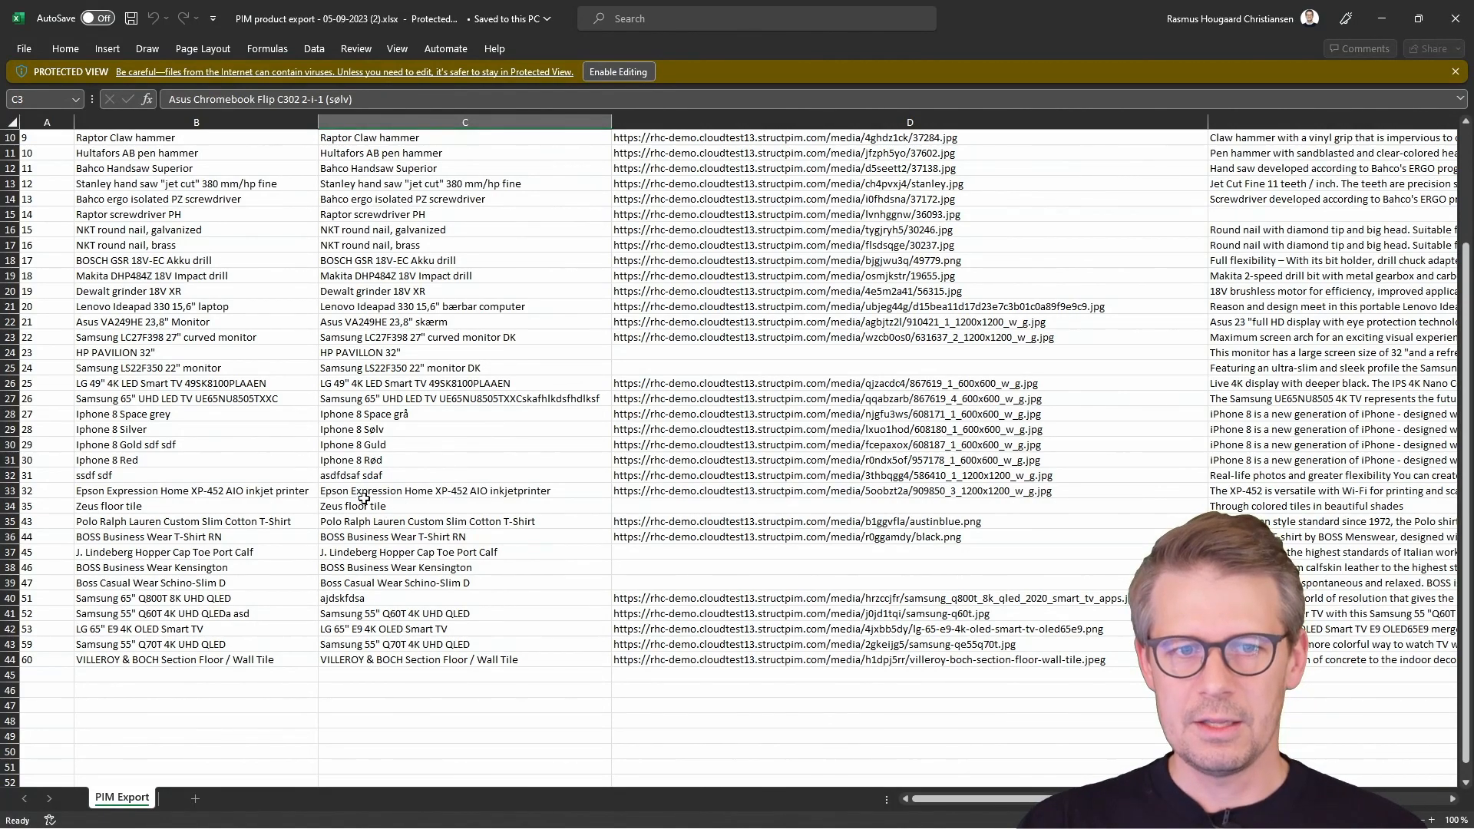
left_click(204, 477)
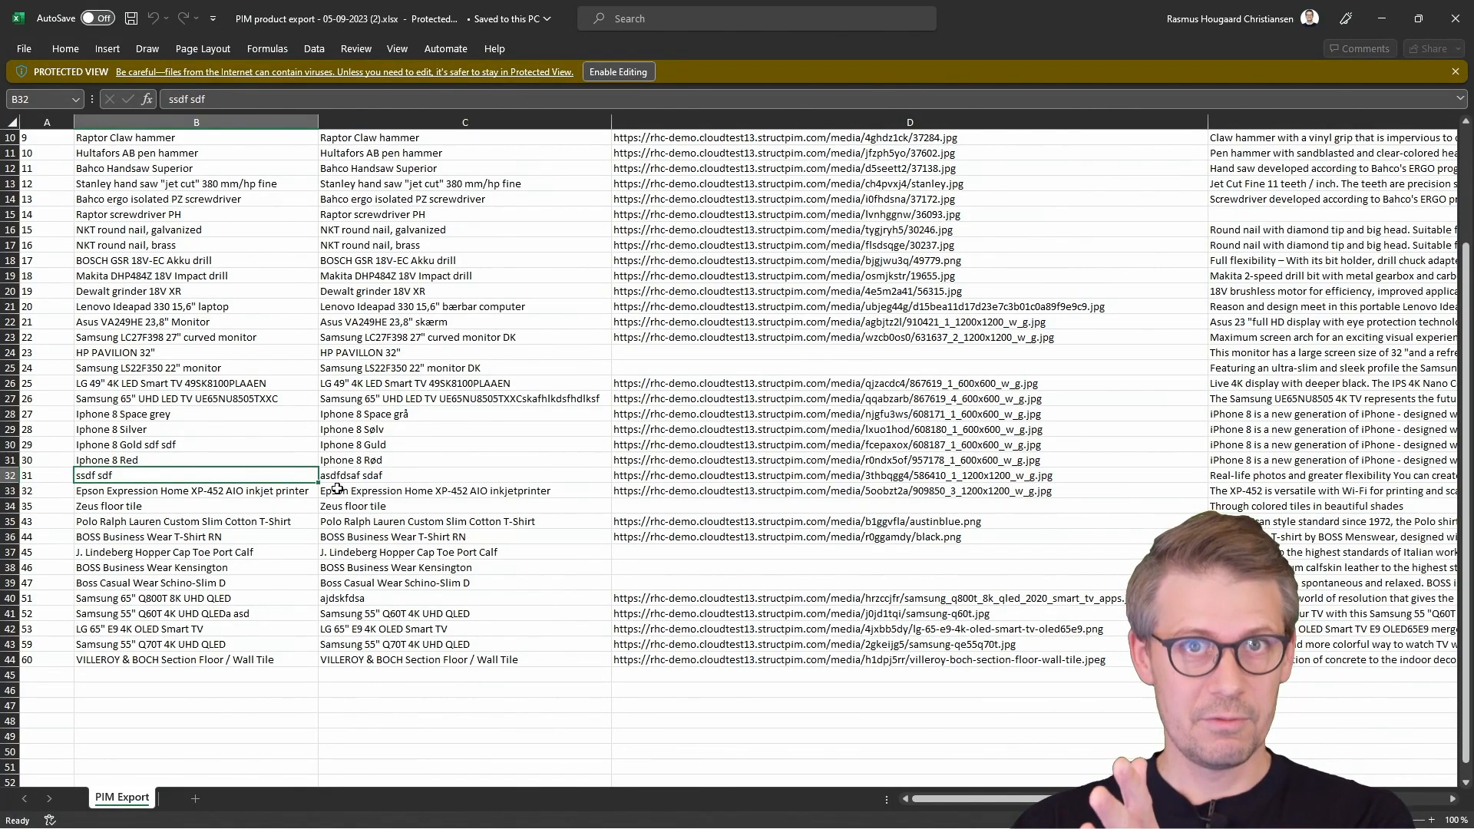
scroll(336, 495, "up", 3)
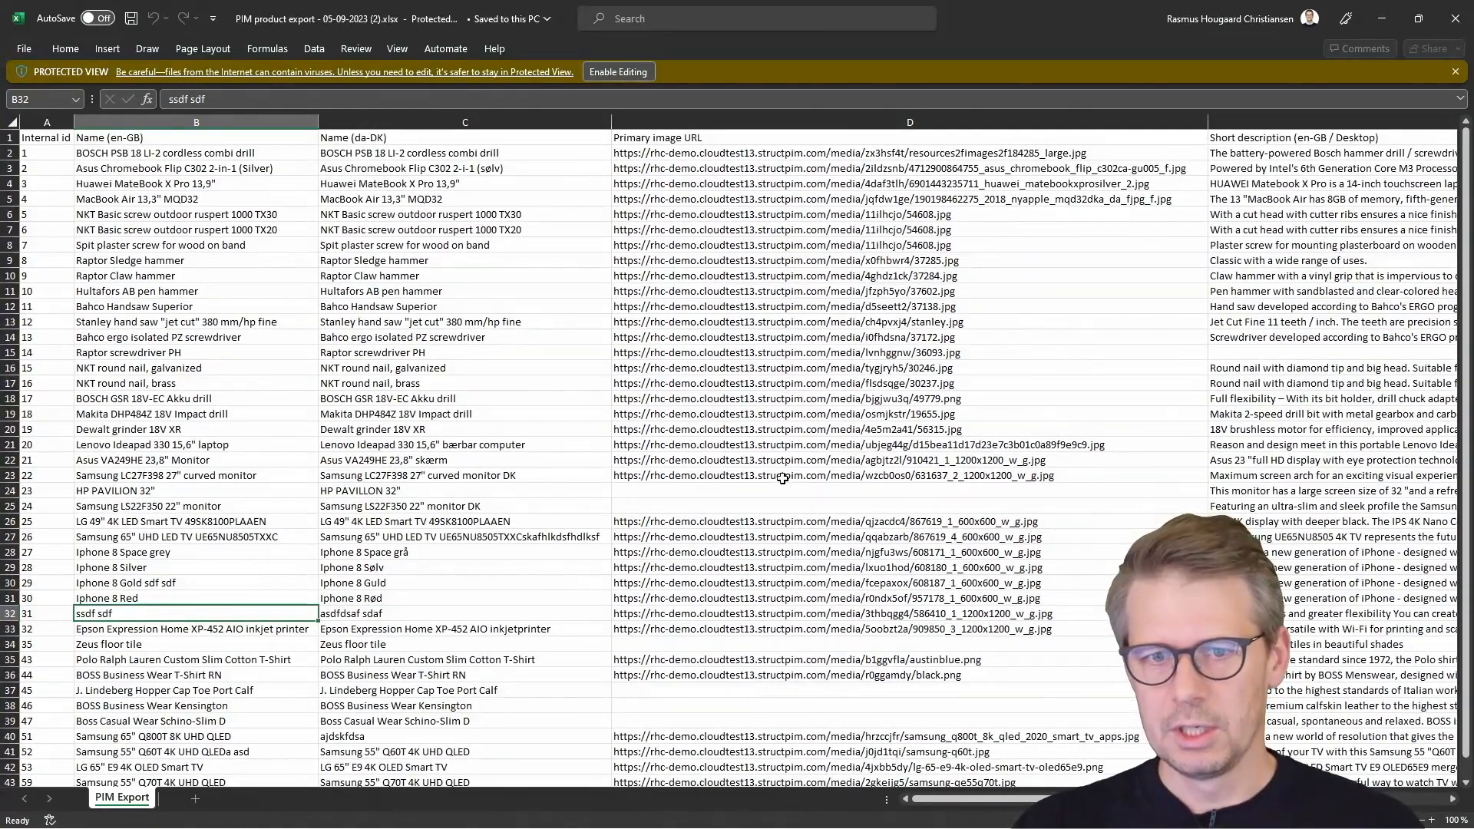
Review the primary image URLs and the English and Danish short descriptions in the workbook, and close it
left_click_drag(783, 491, 783, 524)
left_click(783, 494)
left_click_drag(931, 798, 974, 798)
scroll(1021, 154, "right", 5)
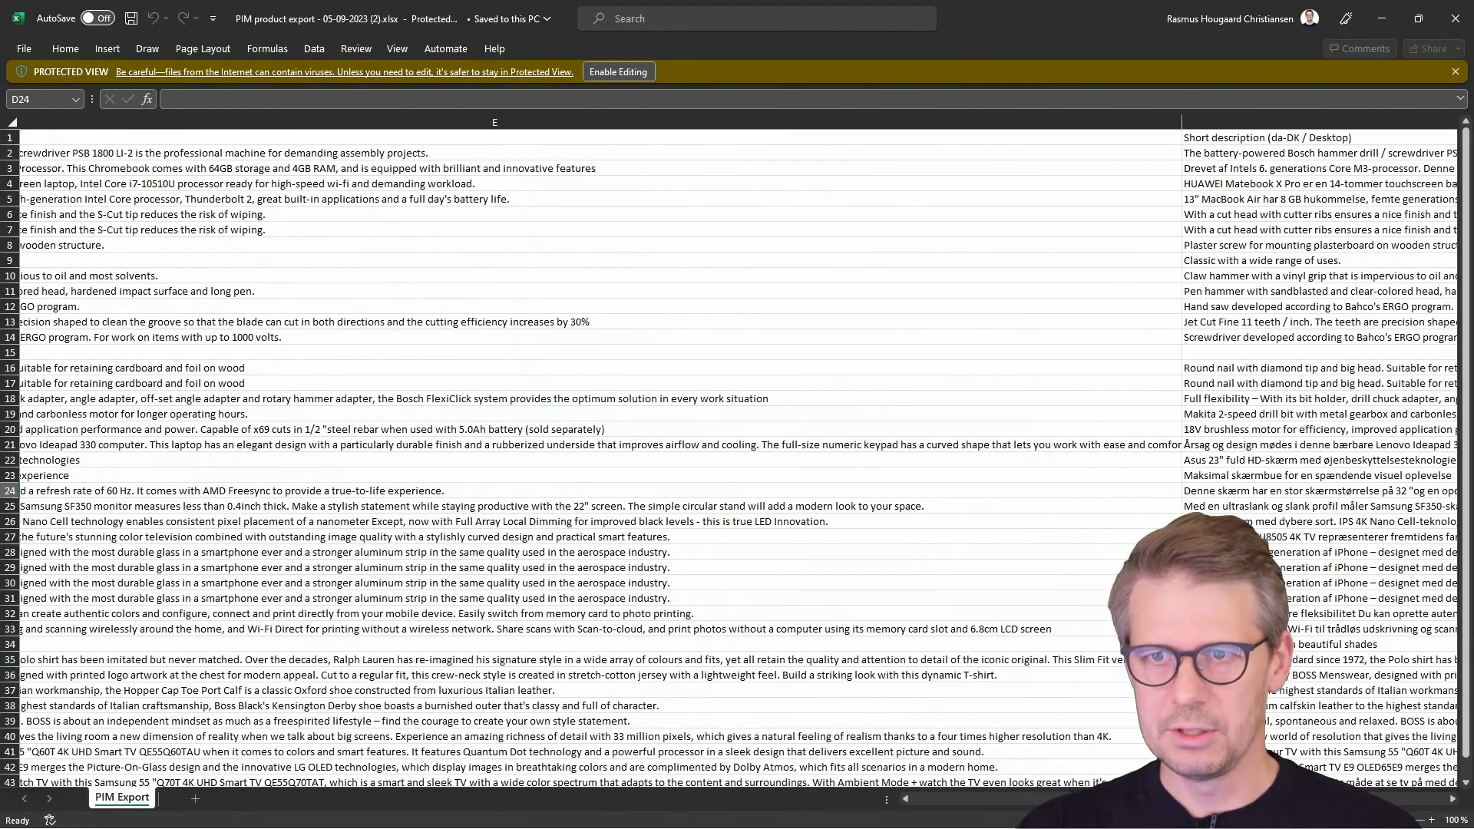
left_click(1012, 135)
left_click(701, 137)
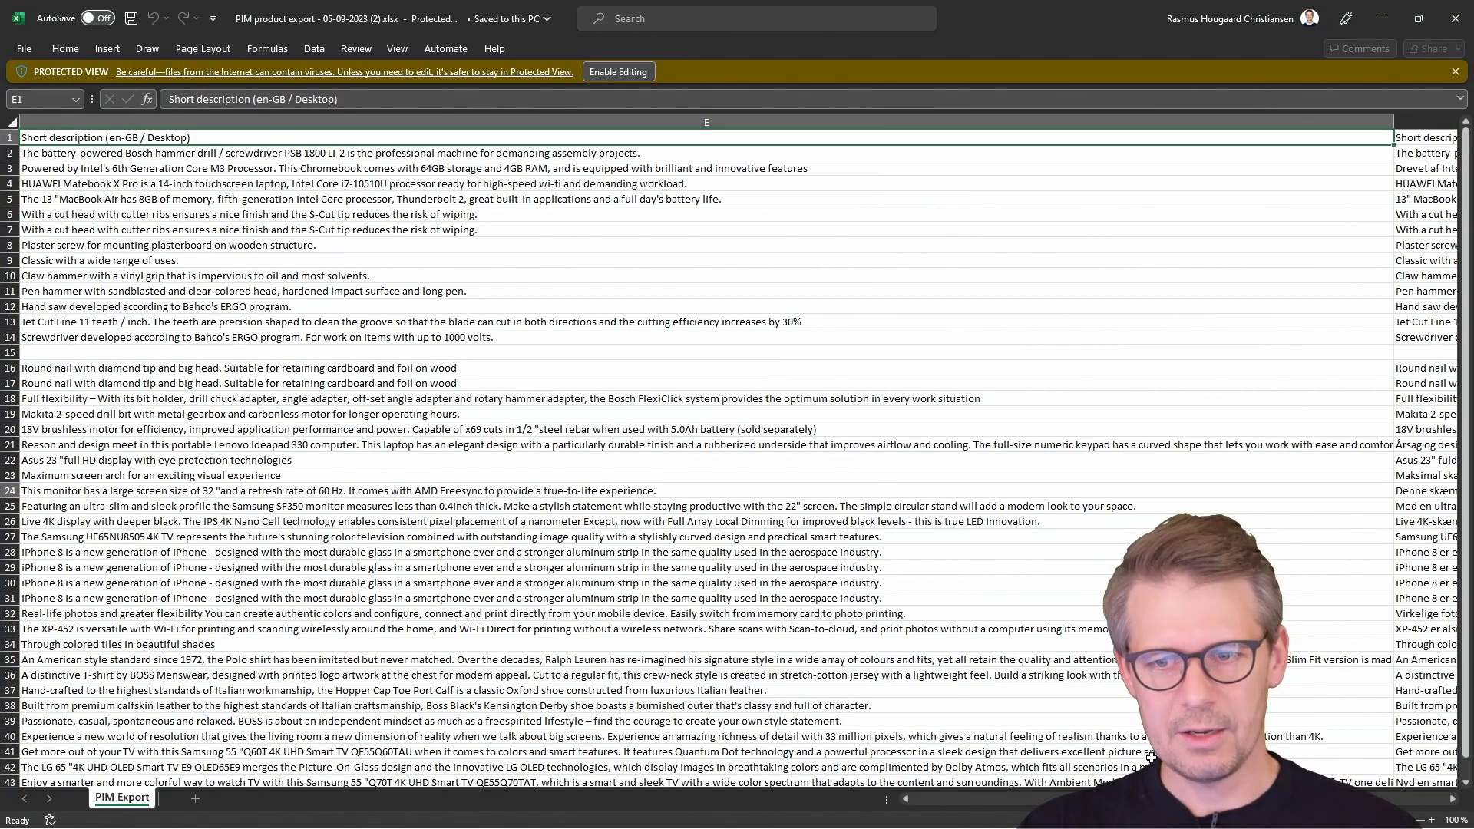
scroll(974, 620, "right", 5)
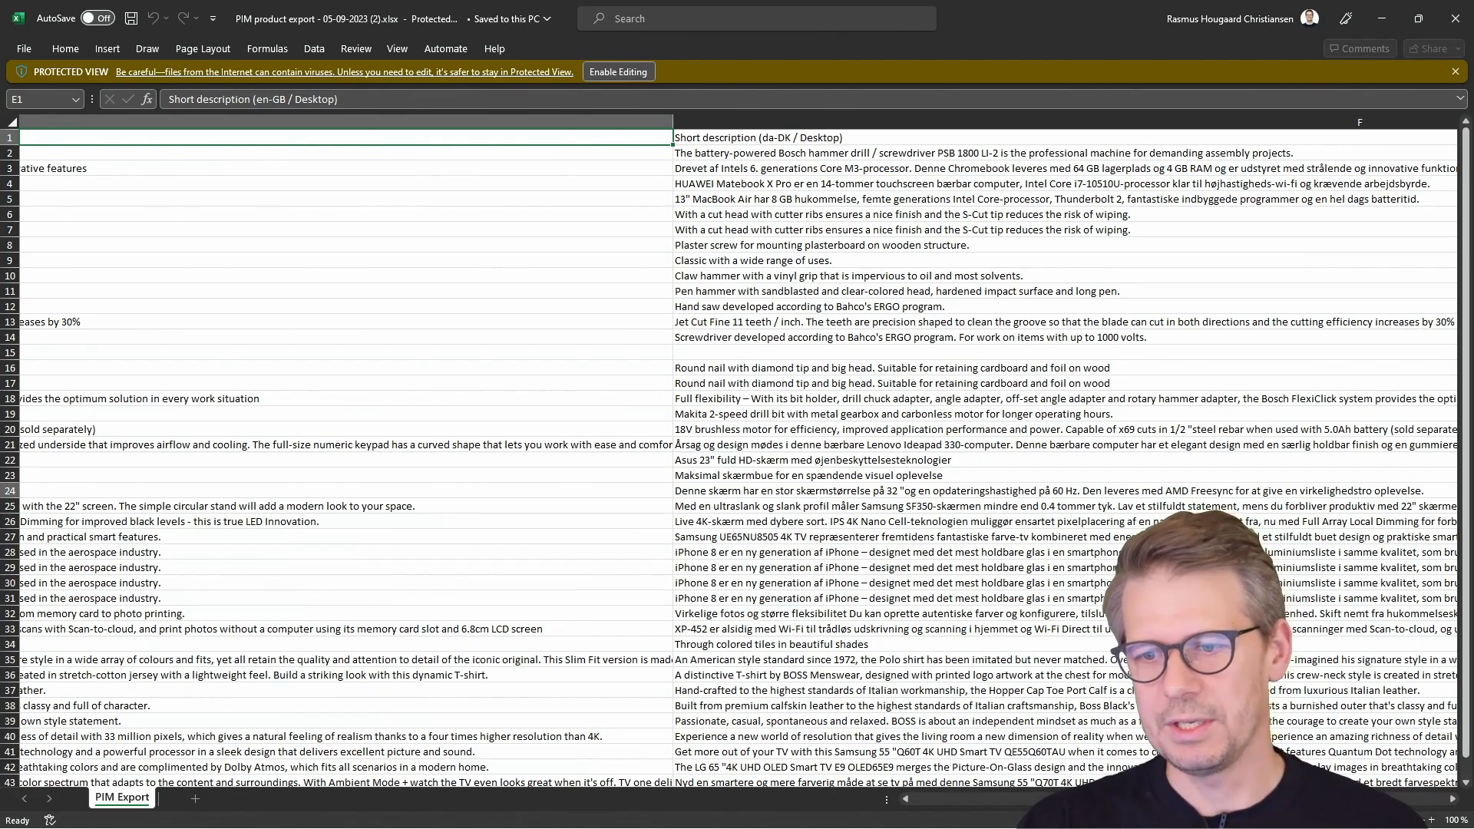
scroll(648, 512, "left", 10)
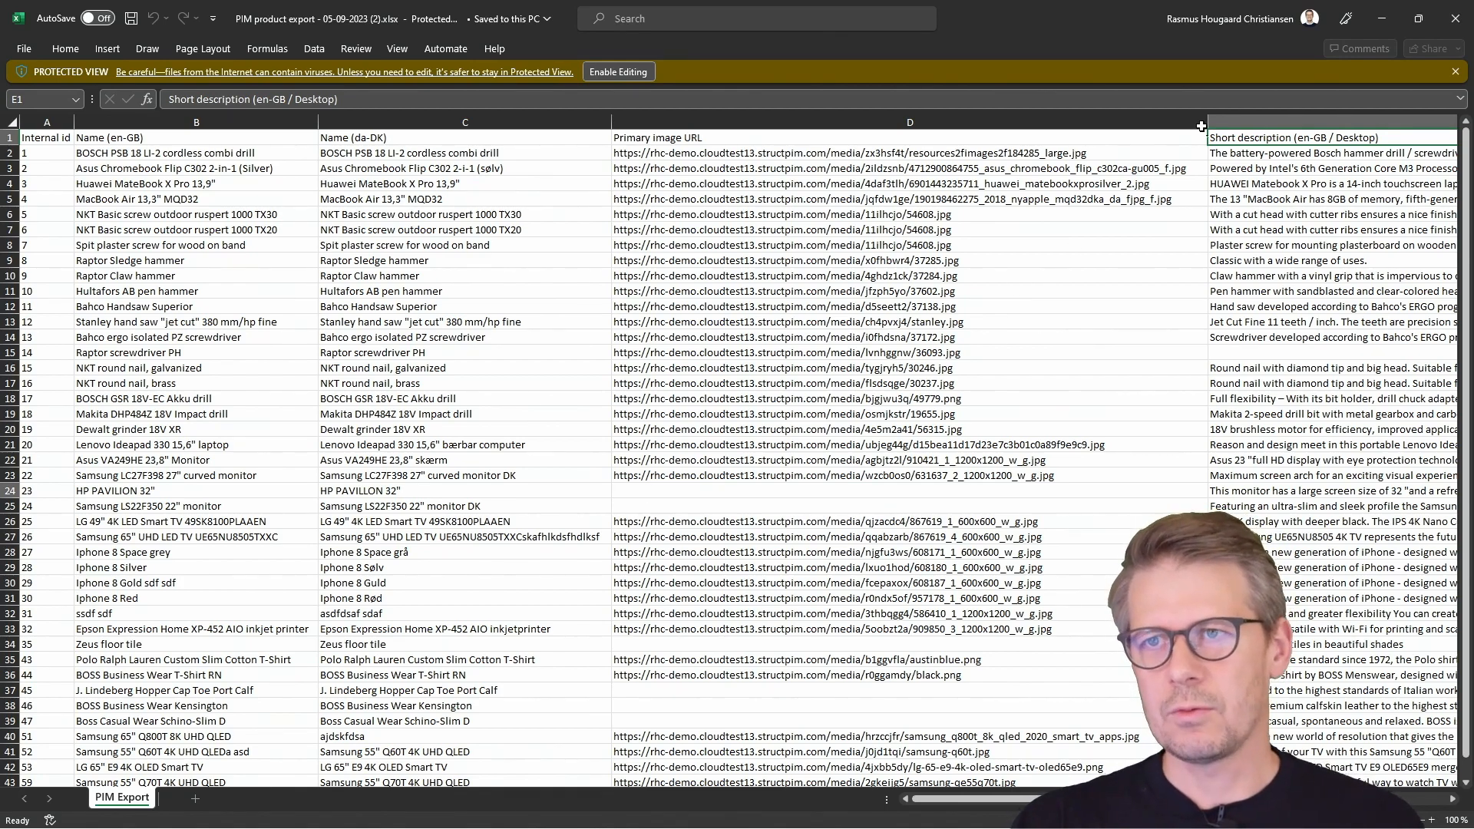
left_click(1457, 27)
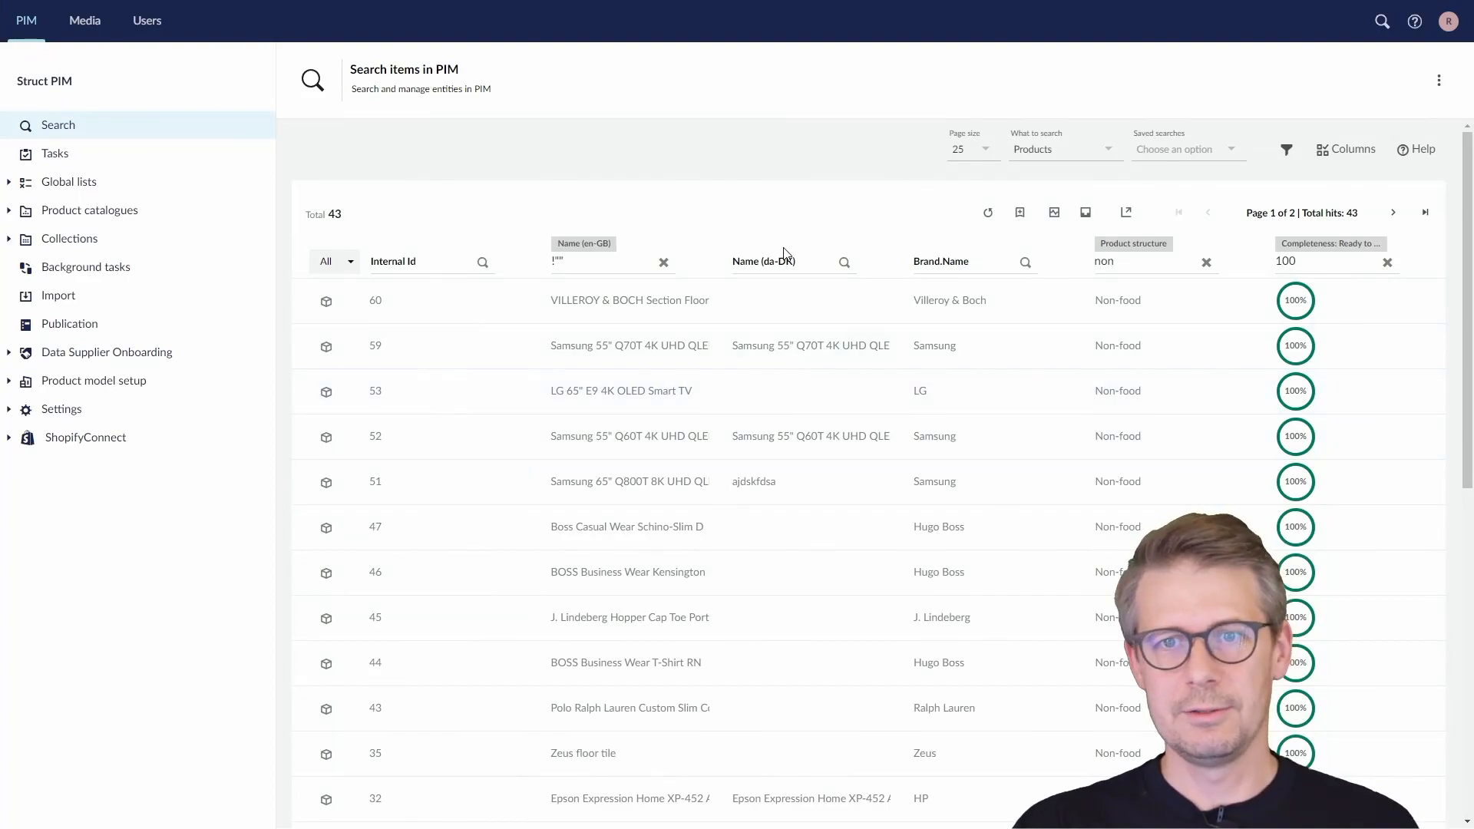